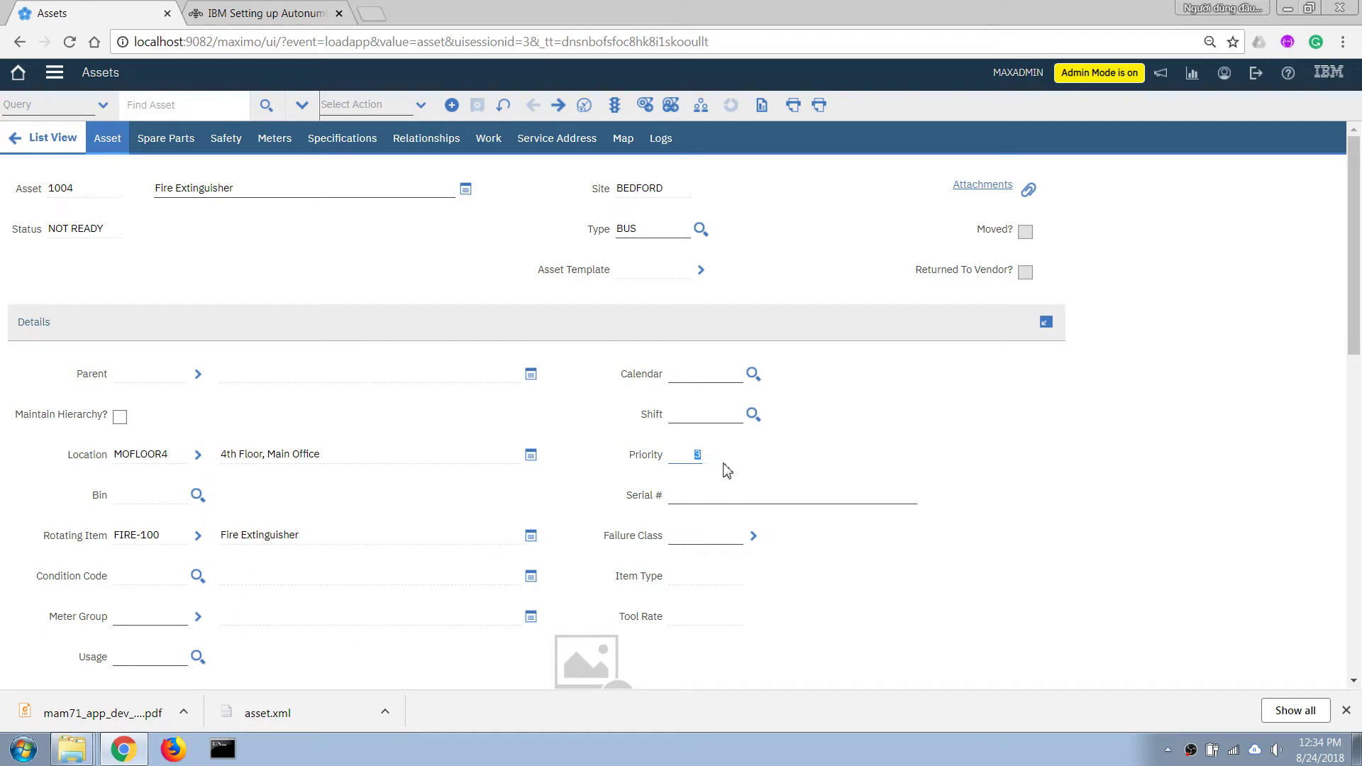
# Replace the Priority value of asset 1004 (Fire Extinguisher) with 2
pyautogui.write('1')
pyautogui.press('Tab')
pyautogui.moveTo(681, 457); pyautogui.dragTo(730, 464)
# Go to Administration > Conditional Expression Manager, saving the asset changes on the way
pyautogui.click(53, 75)
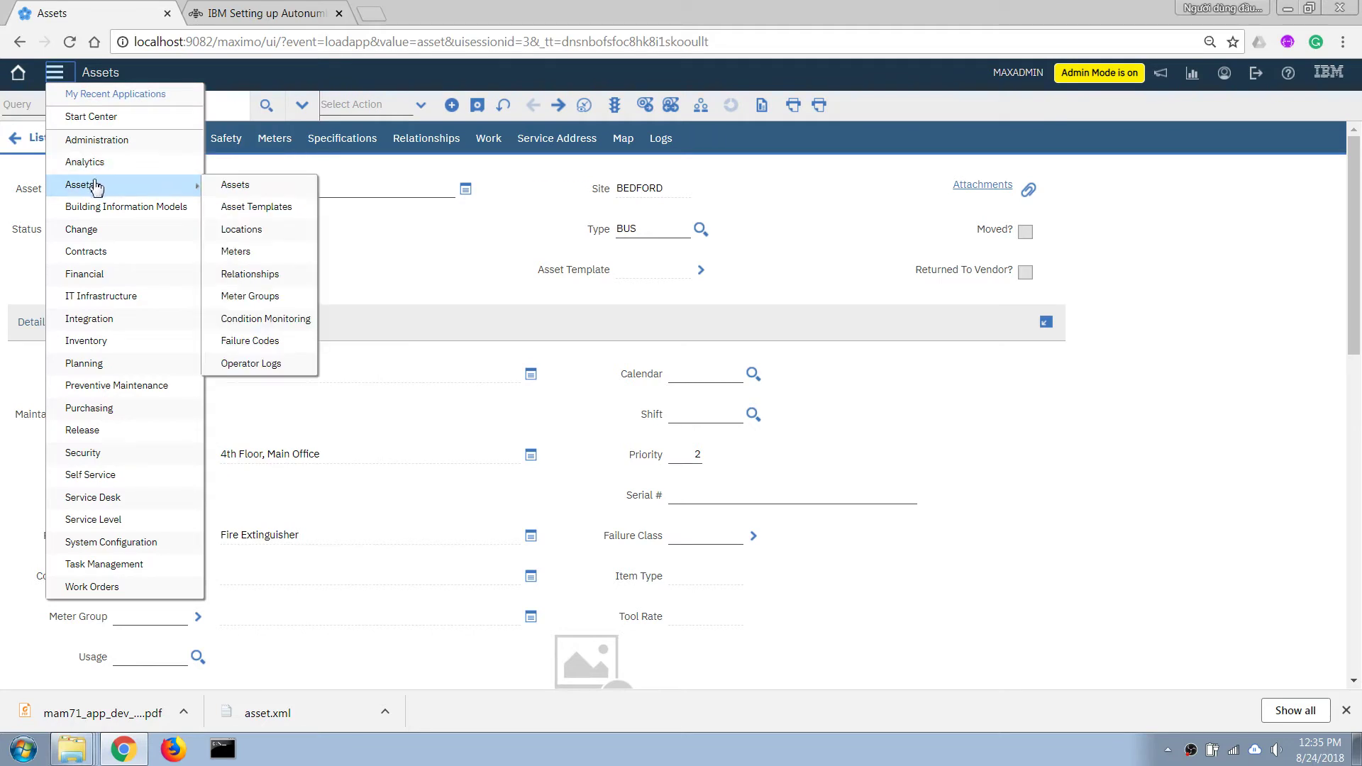
pyautogui.moveTo(128, 147)
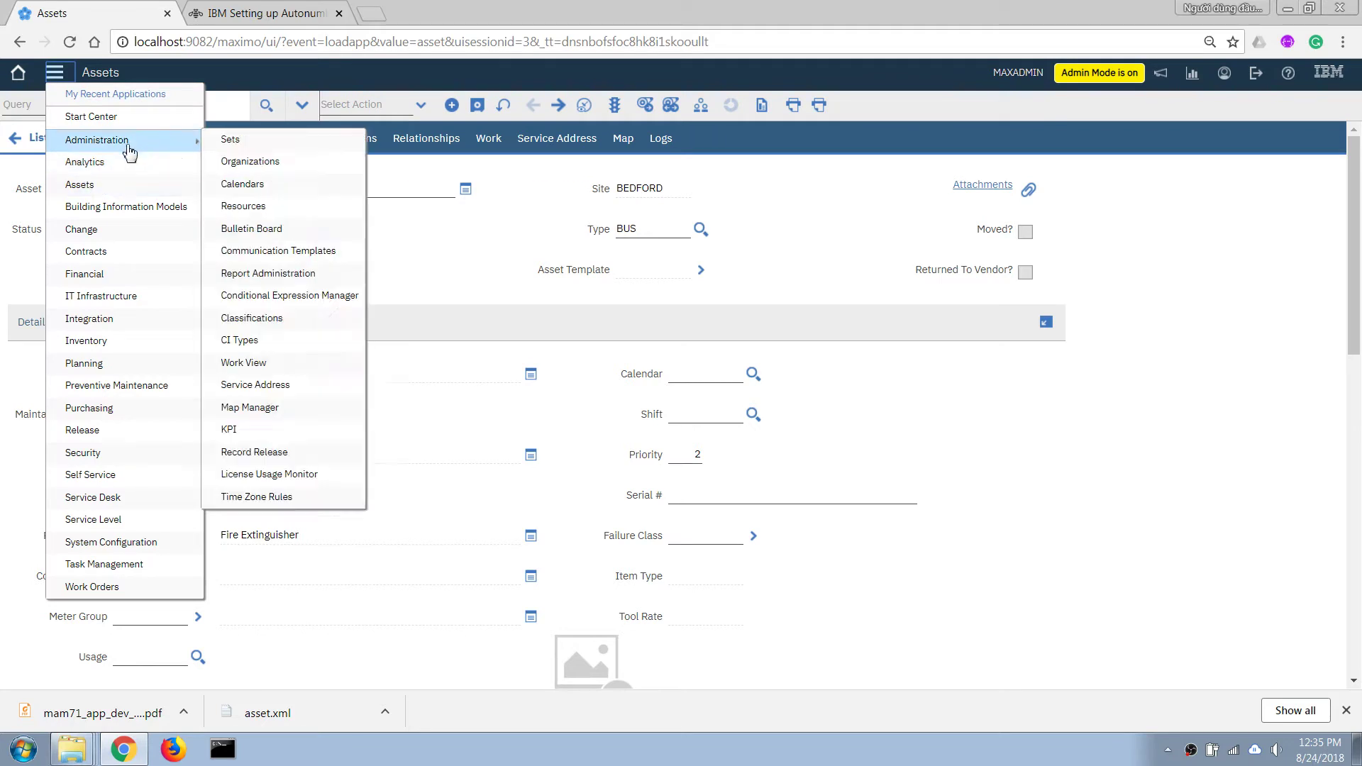
pyautogui.click(270, 296)
pyautogui.click(686, 409)
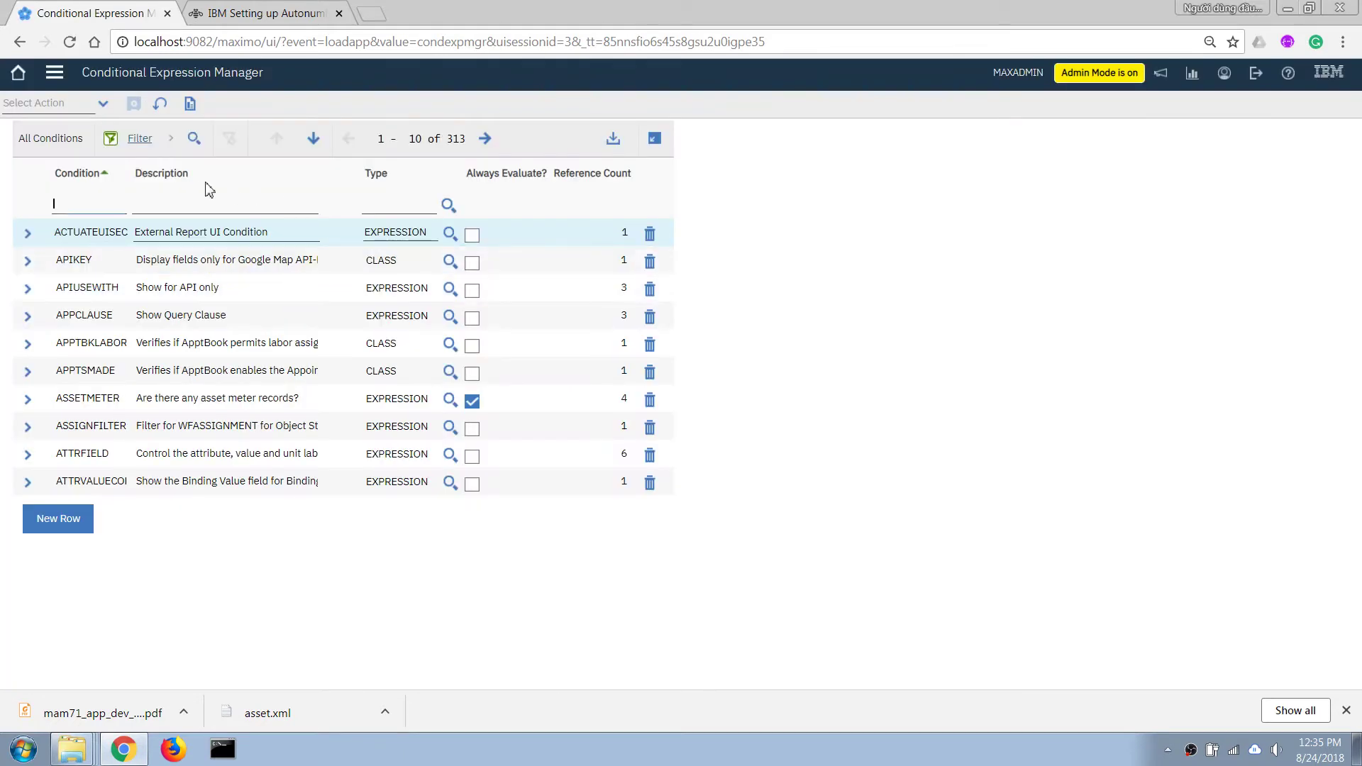
# Add a new condition row with description 'Asset Priority = 1'
pyautogui.click(103, 102)
pyautogui.click(56, 518)
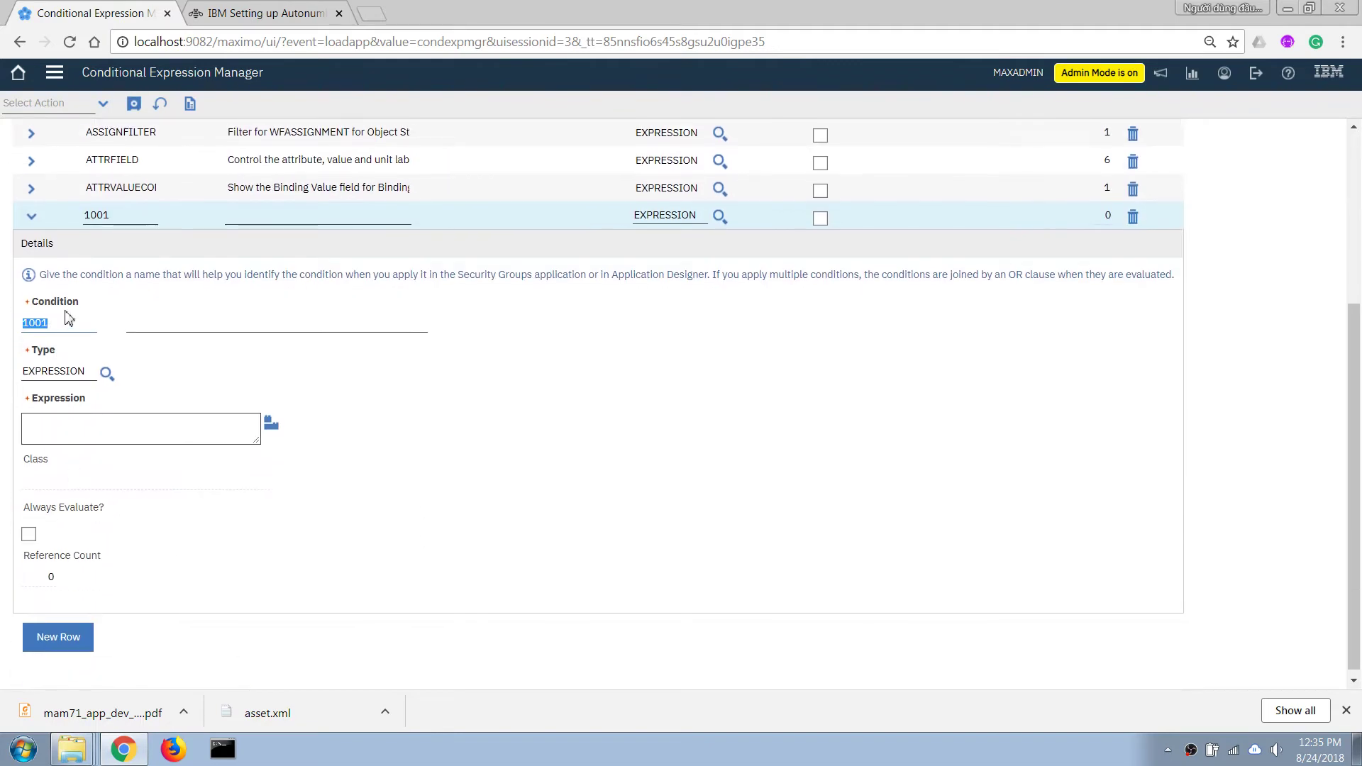
pyautogui.click(180, 330)
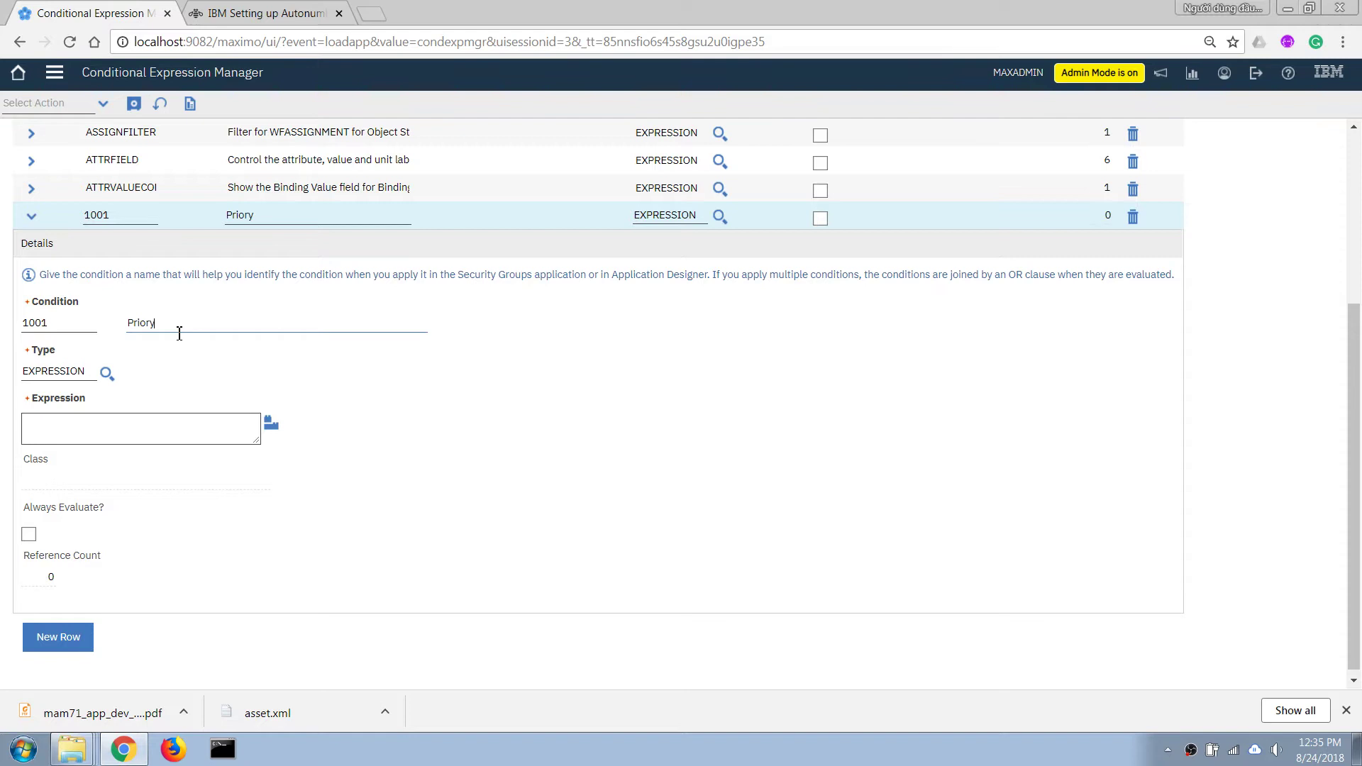
pyautogui.write('Priorty =')
pyautogui.hotkey('ctrl', 'a')
pyautogui.press('BackSpace')
pyautogui.write('Asset')
pyautogui.press('Tab')
# Give the condition expression :priority = 1, enable Always Evaluate, and save it
pyautogui.click(25, 427)
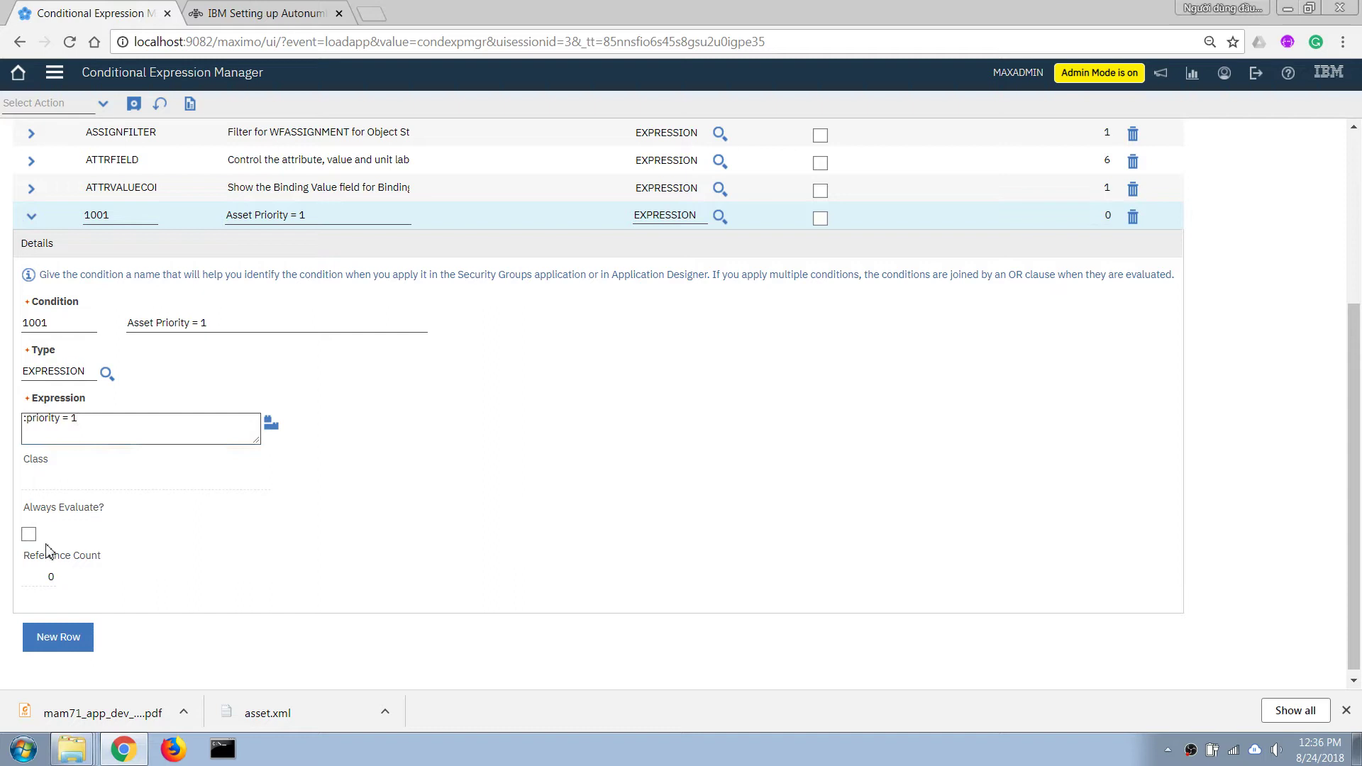
pyautogui.click(28, 534)
pyautogui.click(130, 110)
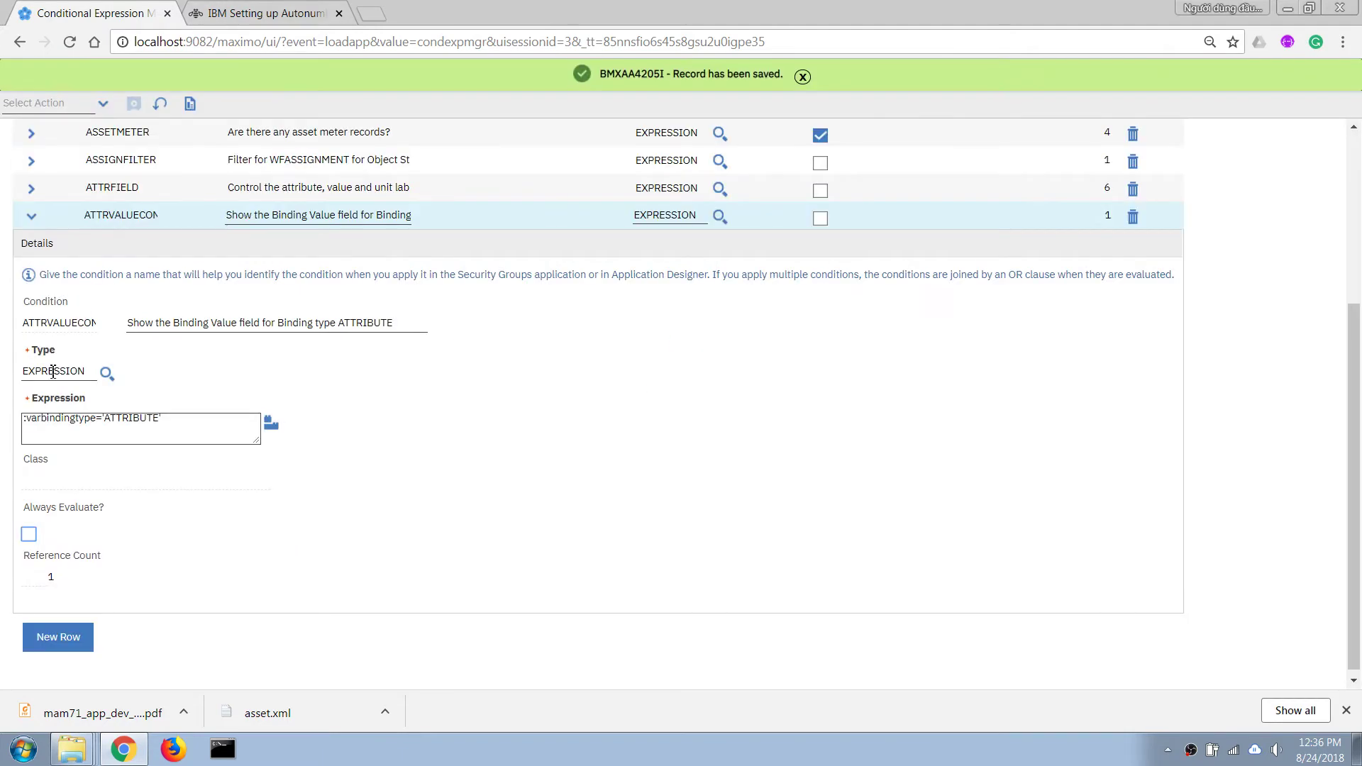
# Filter the Condition column by 100 to find condition 1001
pyautogui.scroll(4, 121, 521)
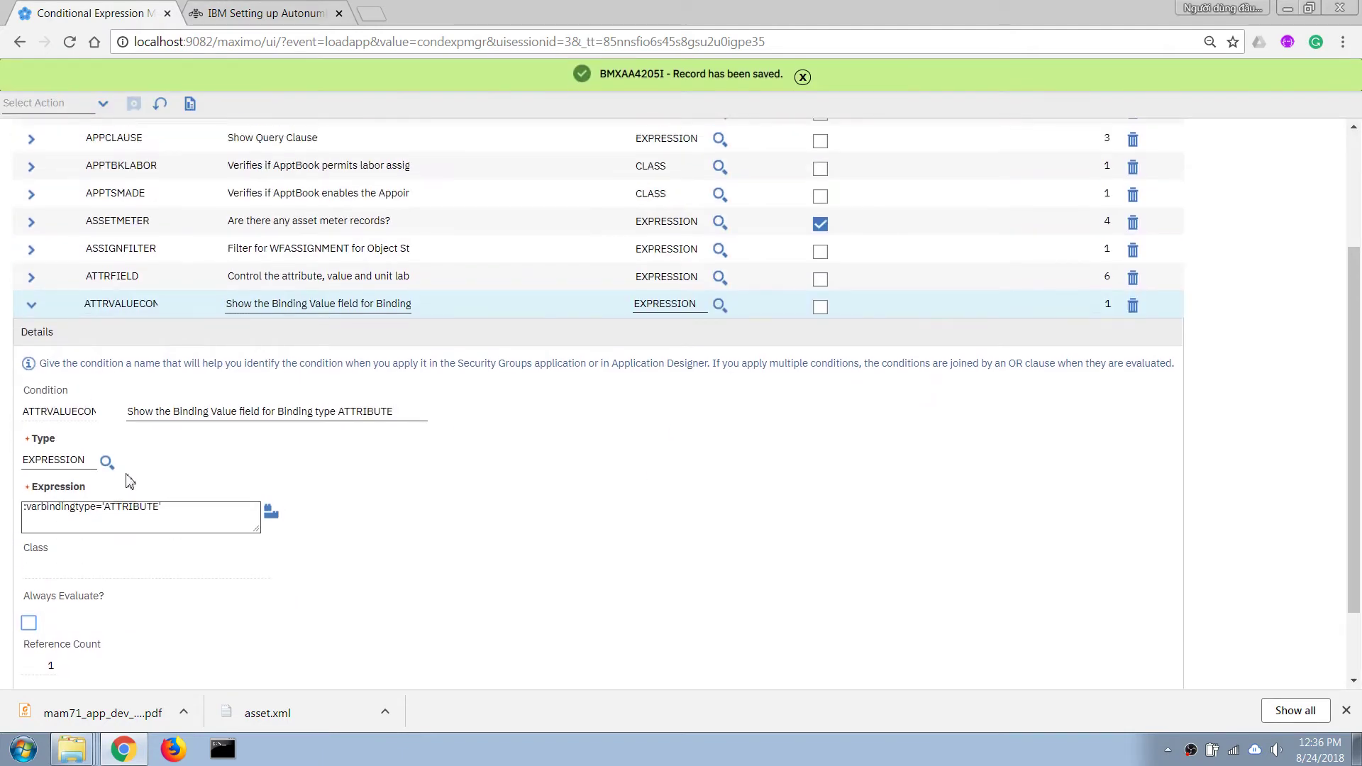
pyautogui.click(132, 206)
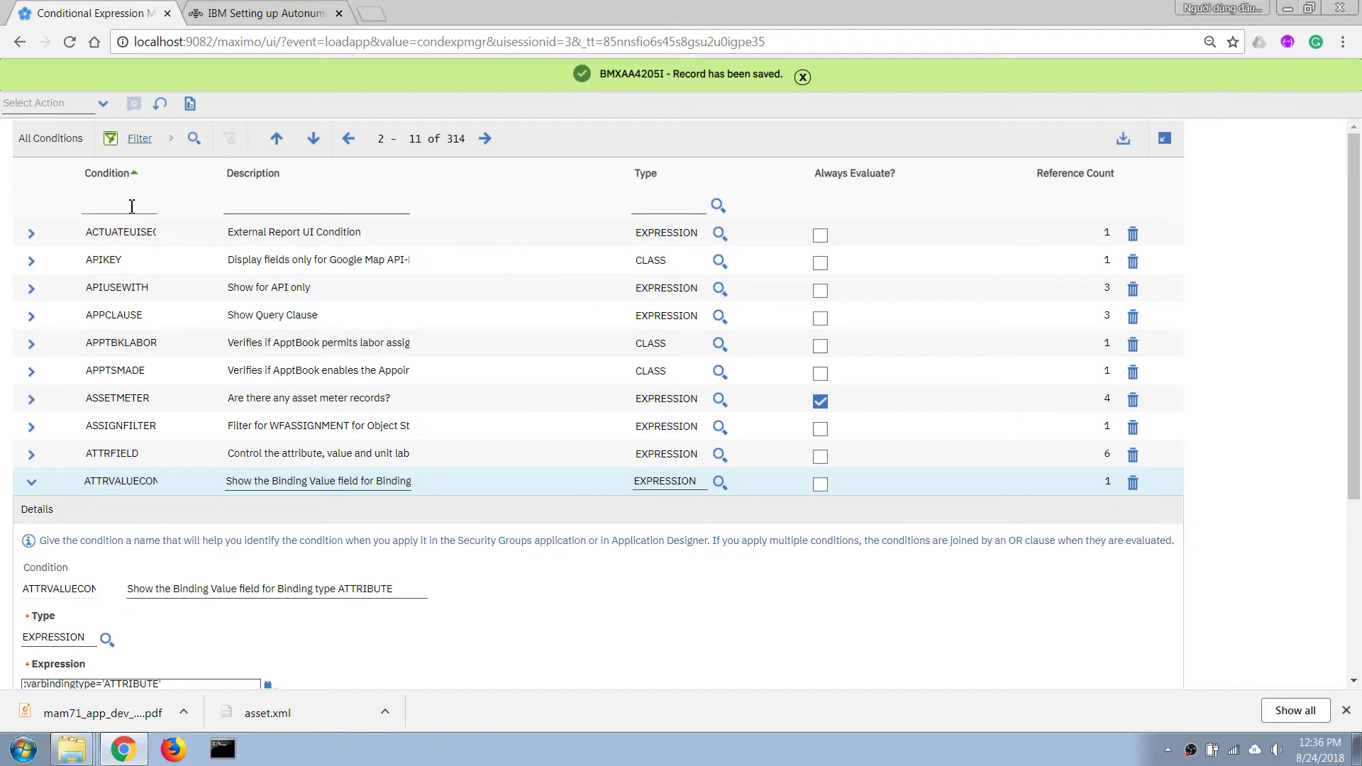
pyautogui.write('100')
pyautogui.press('Return')
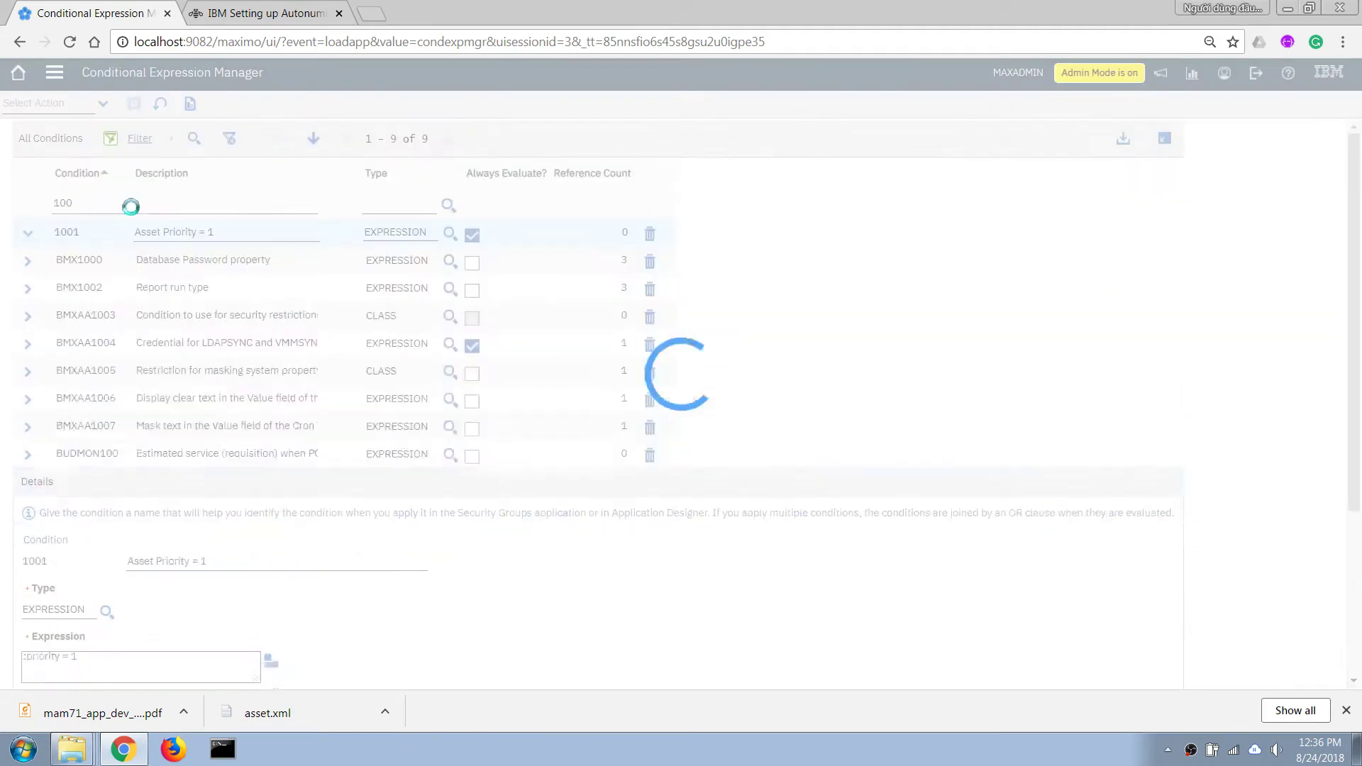
# Open Application Designer from Platform Configuration and search for asset applications
pyautogui.click(98, 238)
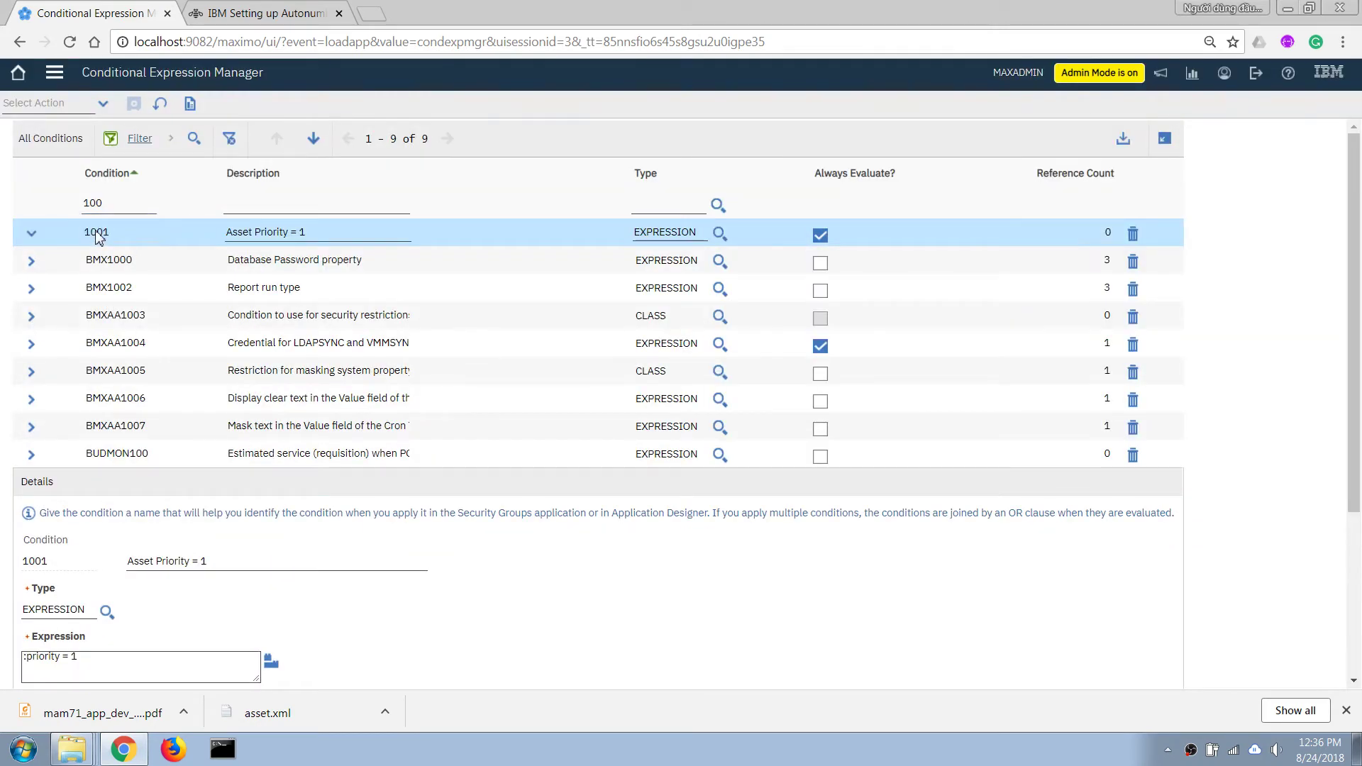
pyautogui.click(54, 71)
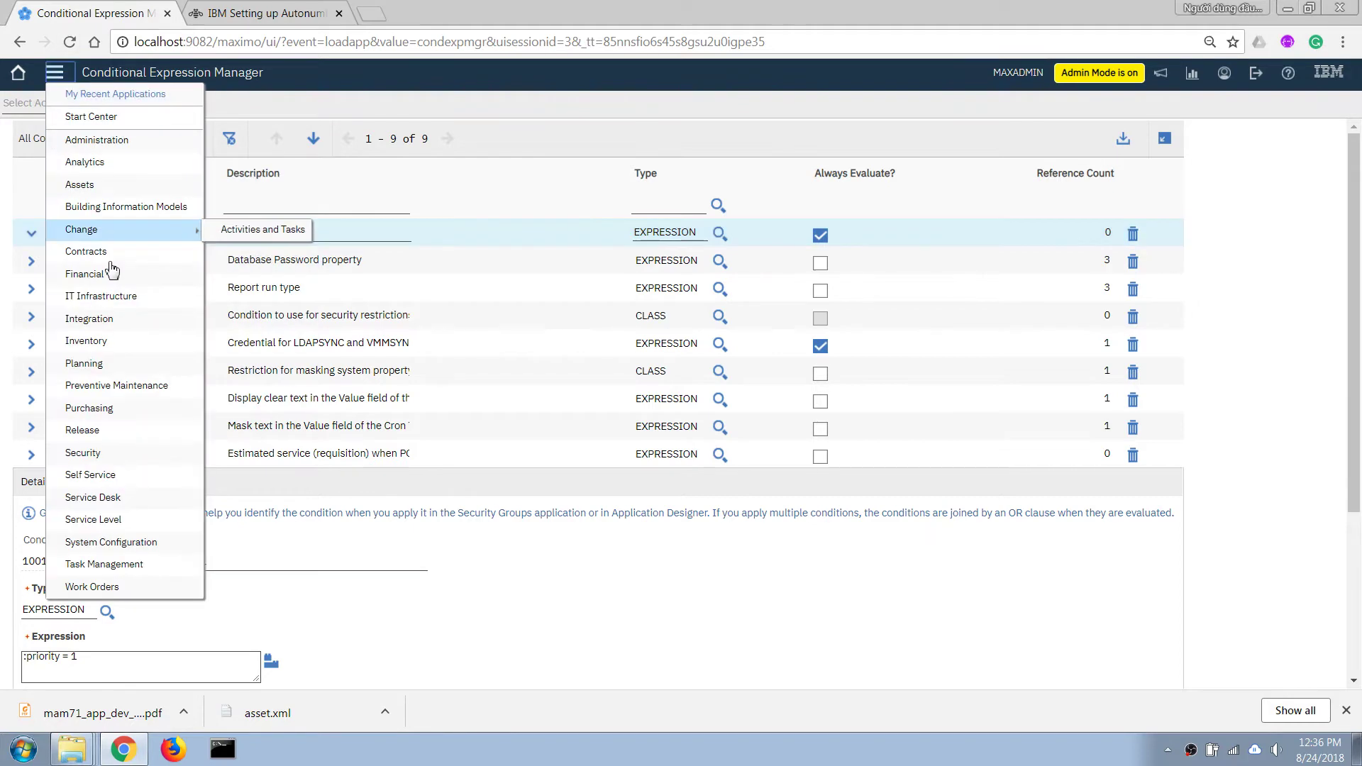
pyautogui.moveTo(133, 526)
pyautogui.moveTo(181, 547)
pyautogui.moveTo(312, 539)
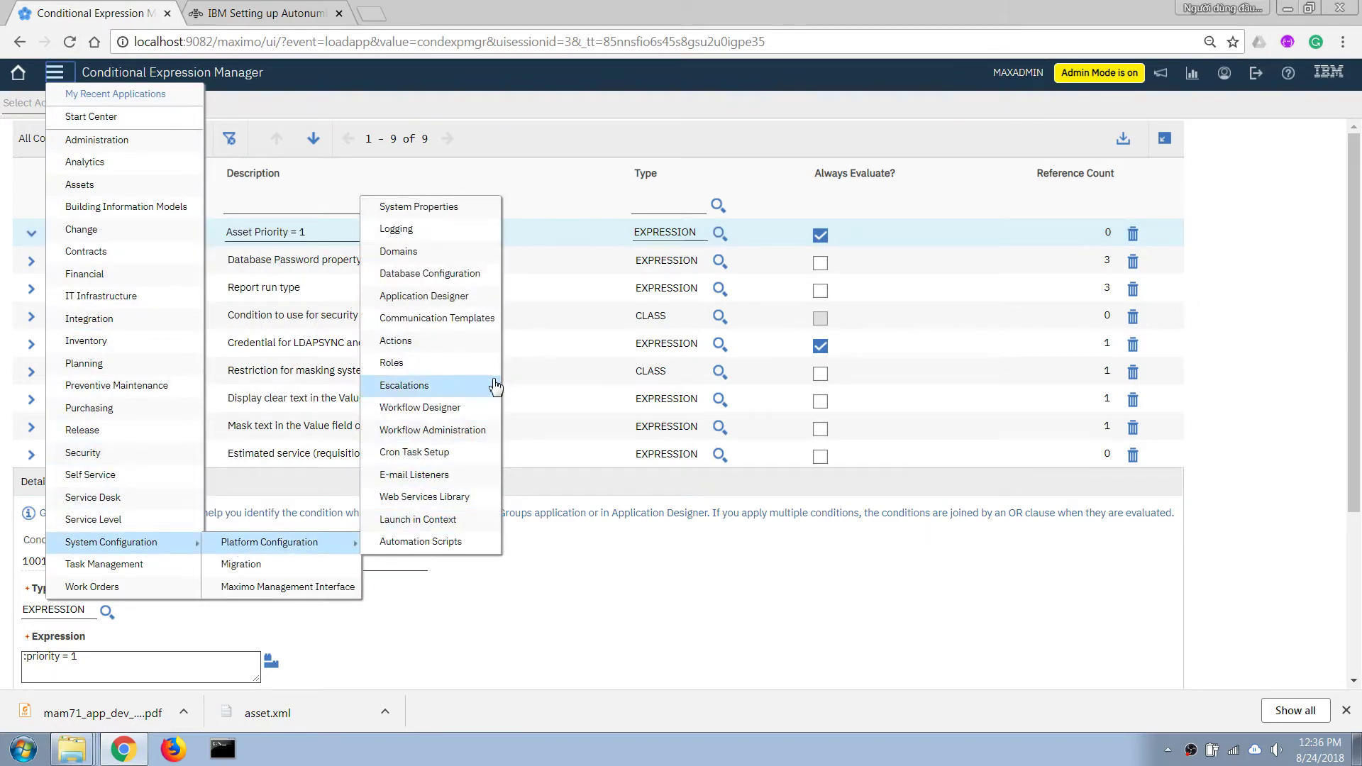
pyautogui.click(454, 302)
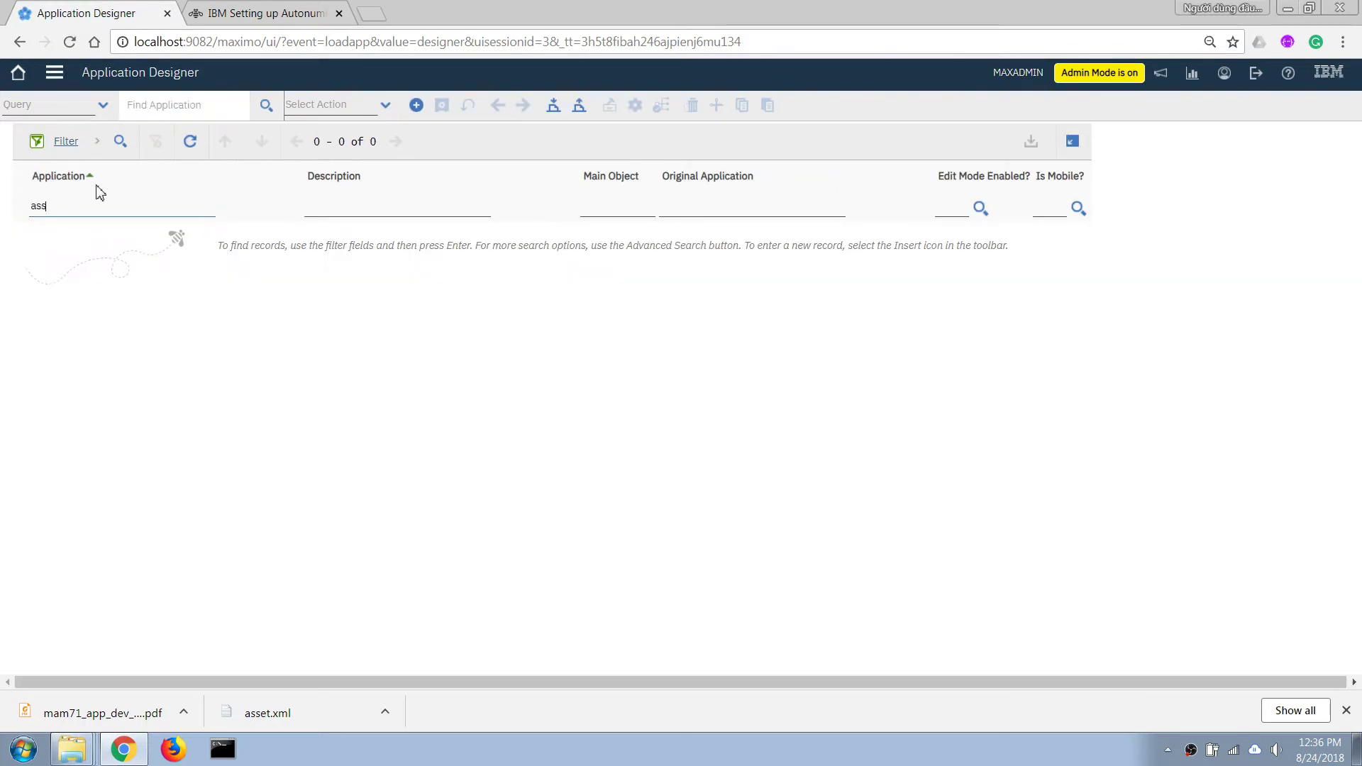
pyautogui.press('Return')
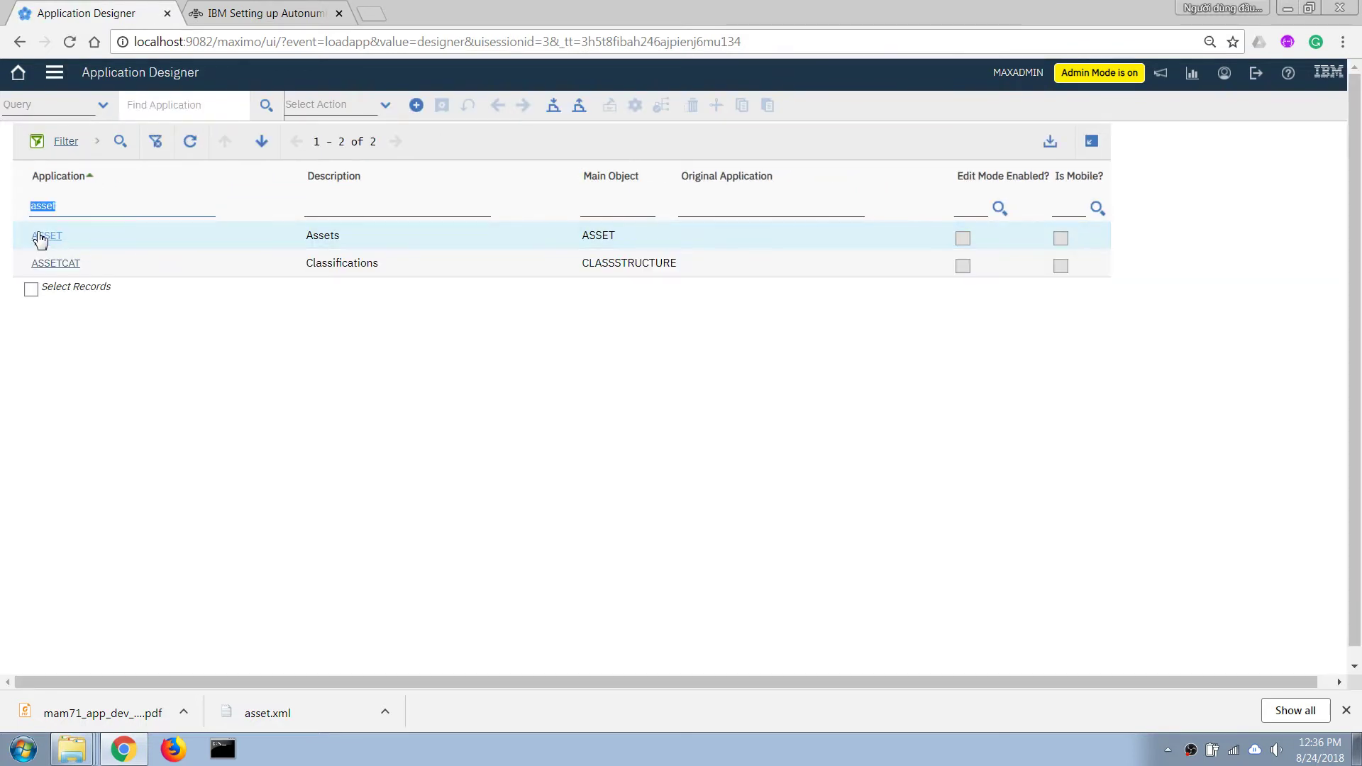
# Open the ASSET application's Asset tab layout and locate the Details section
pyautogui.click(39, 234)
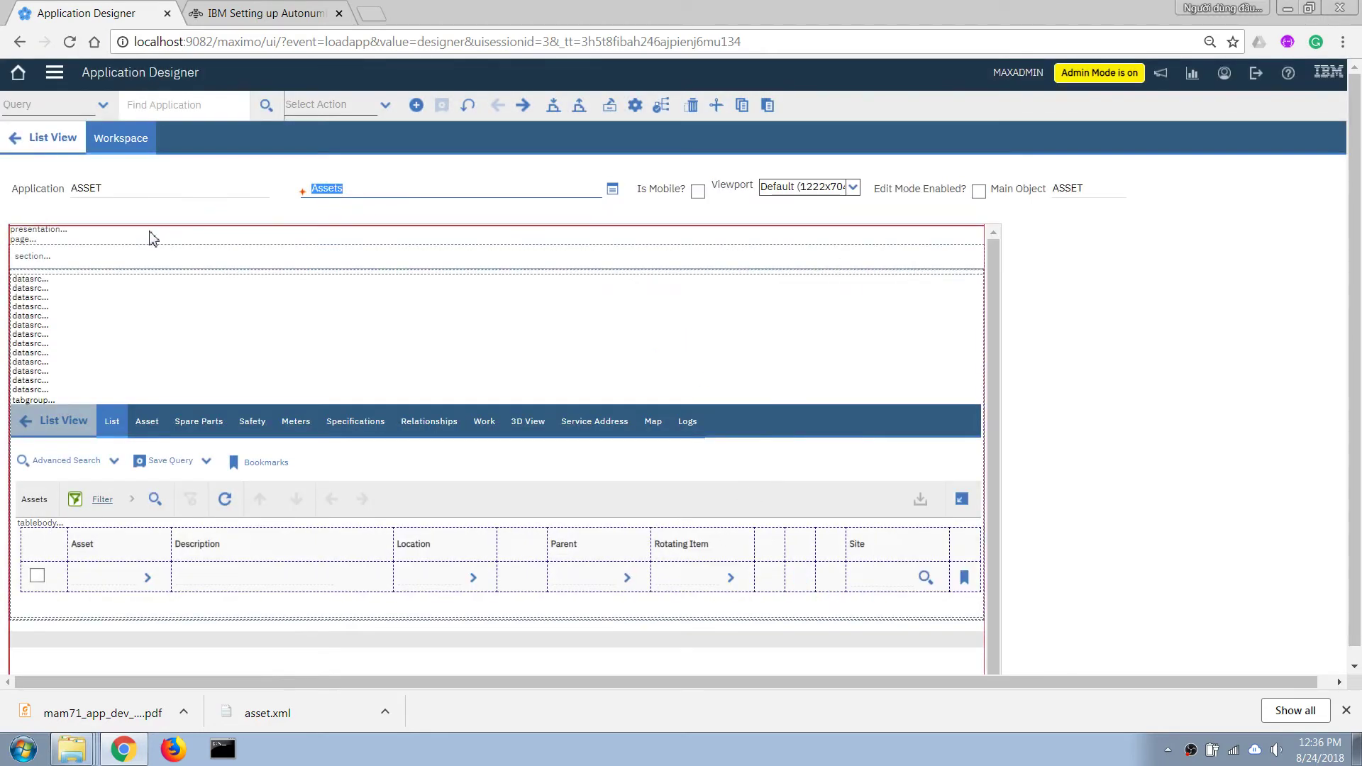
pyautogui.click(147, 423)
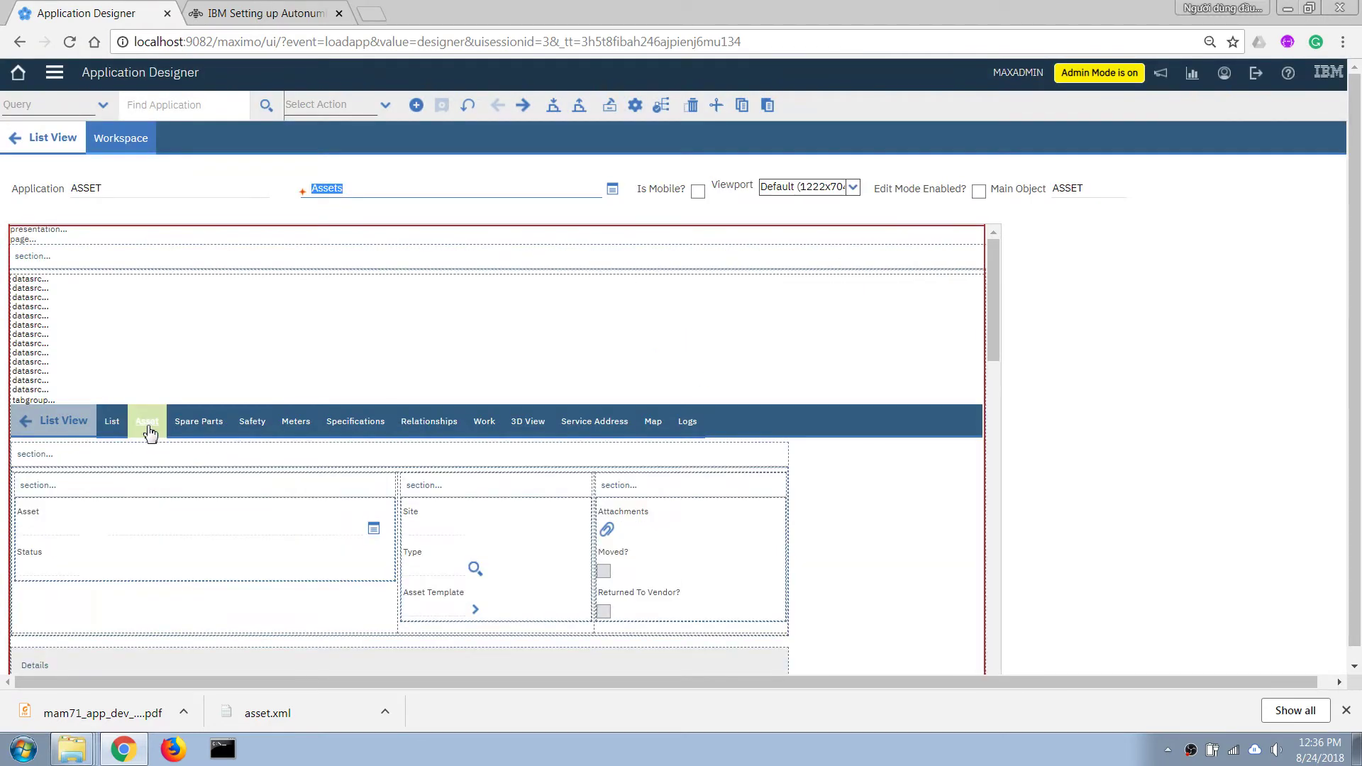
pyautogui.scroll(-5, 1001, 282)
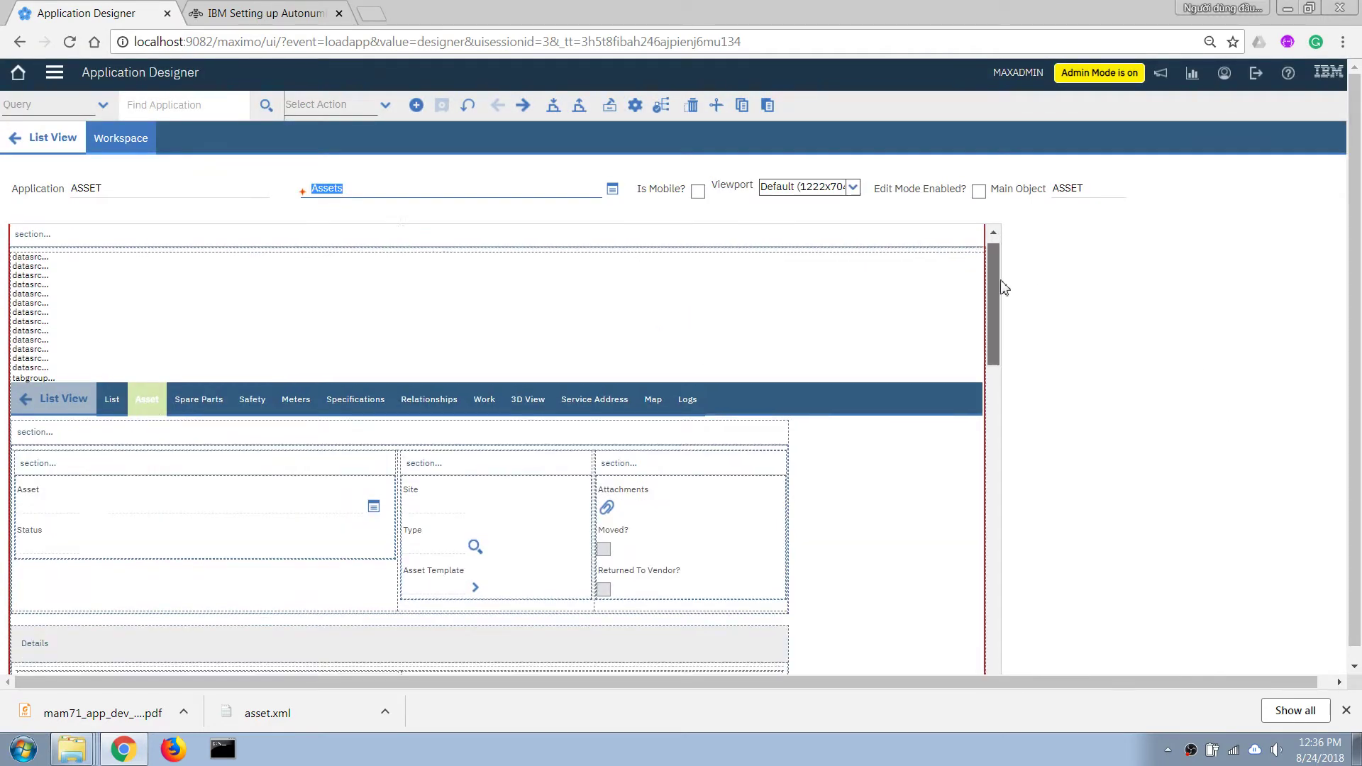
pyautogui.scroll(2, 1039, 351)
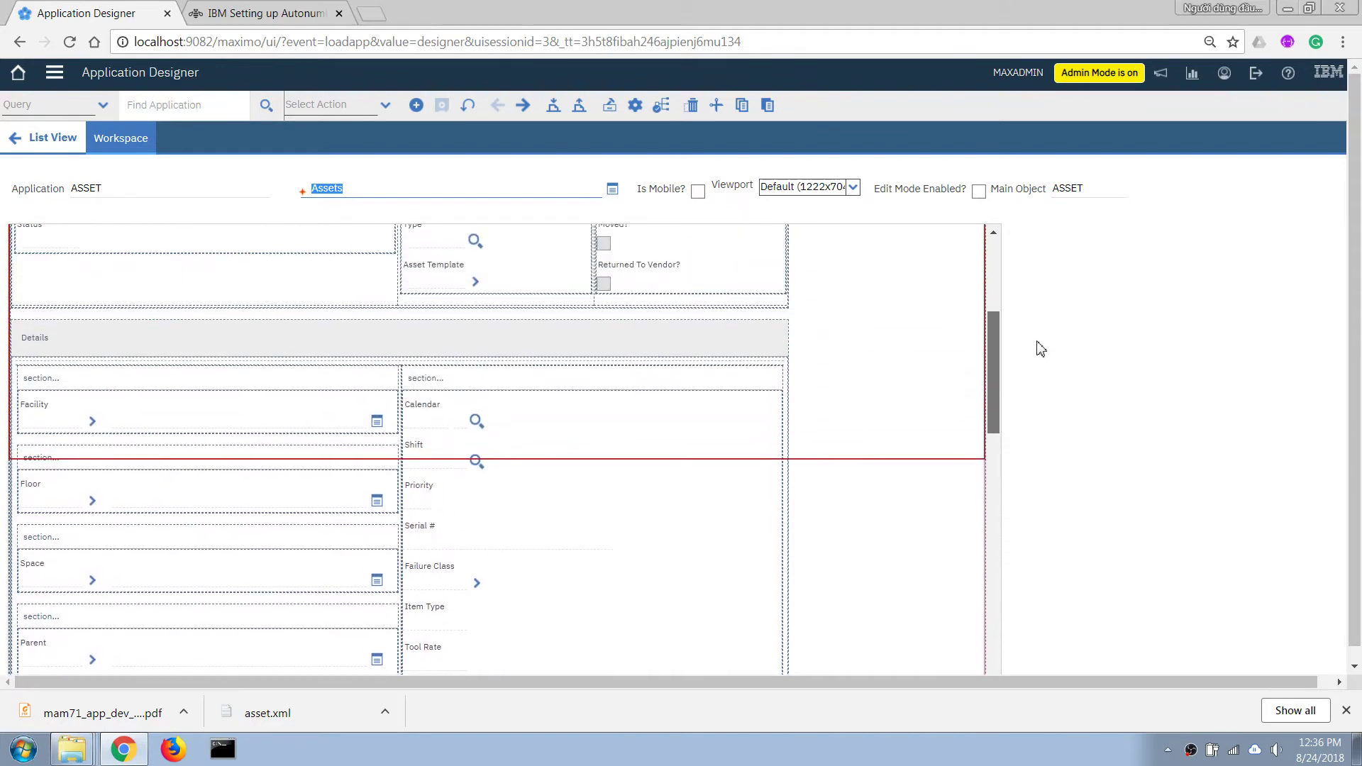
pyautogui.scroll(-6, 1055, 397)
pyautogui.scroll(5, 1055, 395)
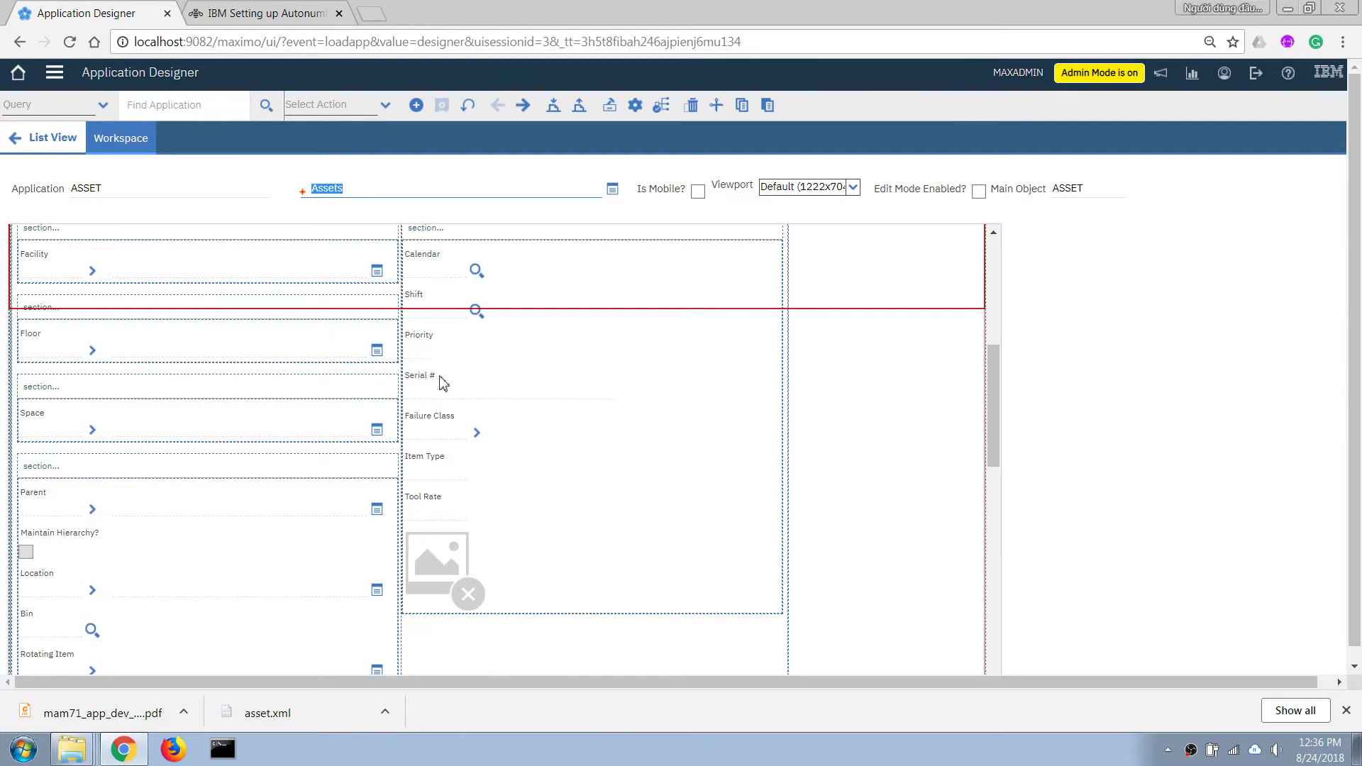
# In Serial # text box properties, set the Advanced Signature Option to READ
pyautogui.click(419, 398)
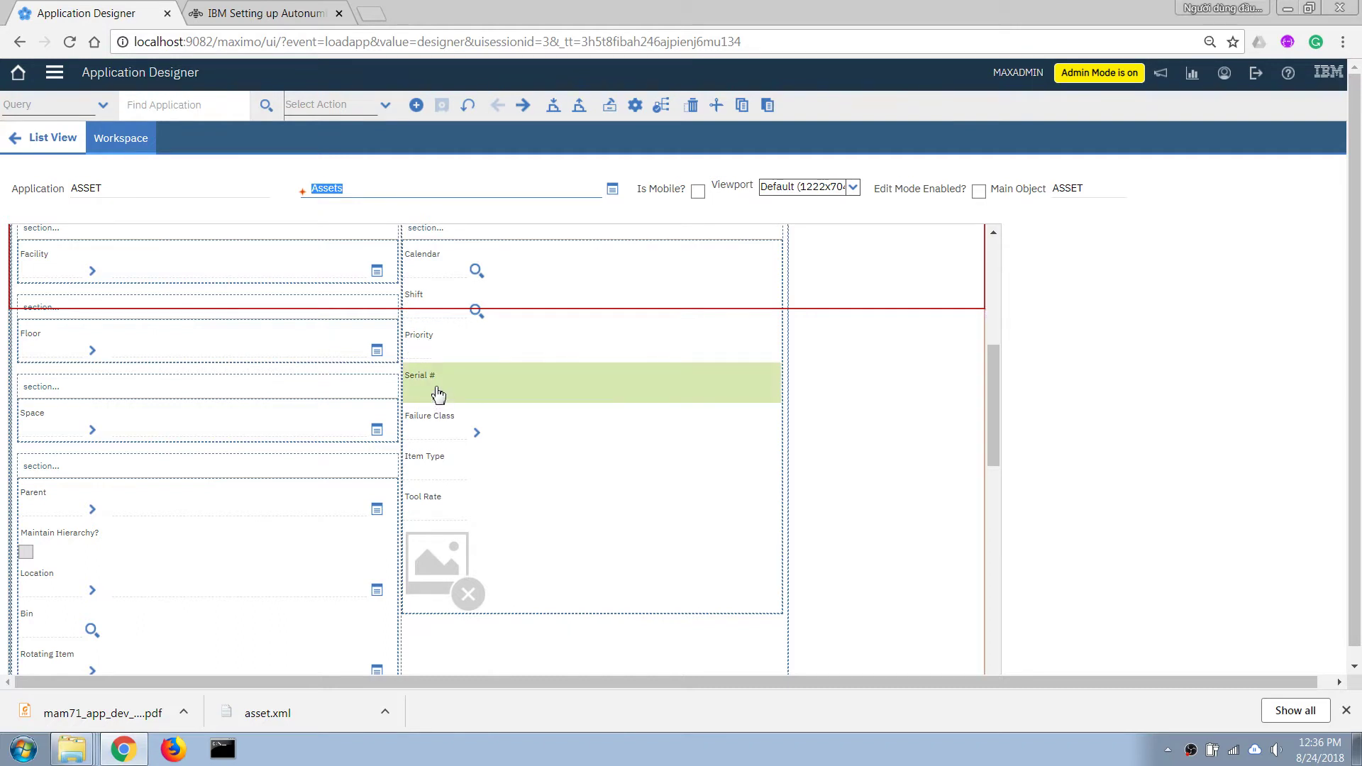
pyautogui.rightClick(438, 396)
pyautogui.click(462, 408)
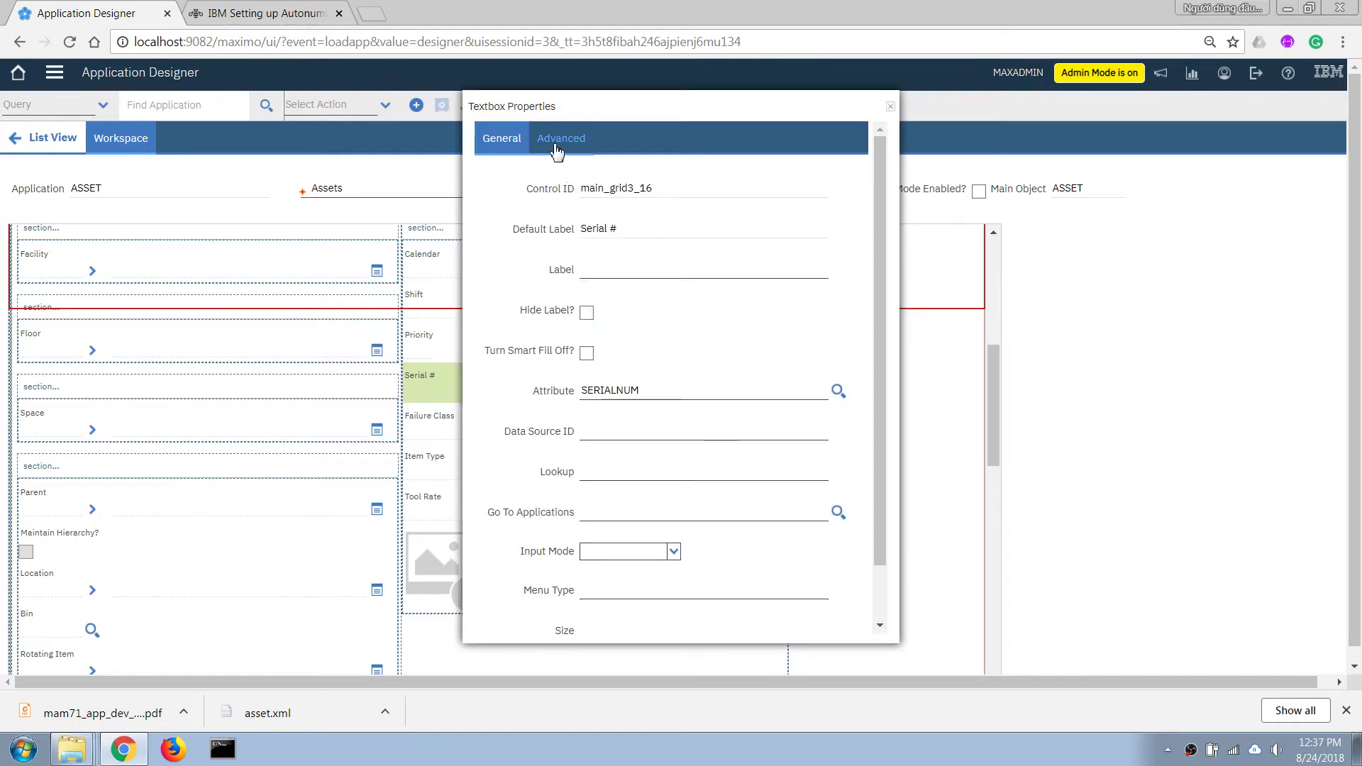
pyautogui.click(559, 142)
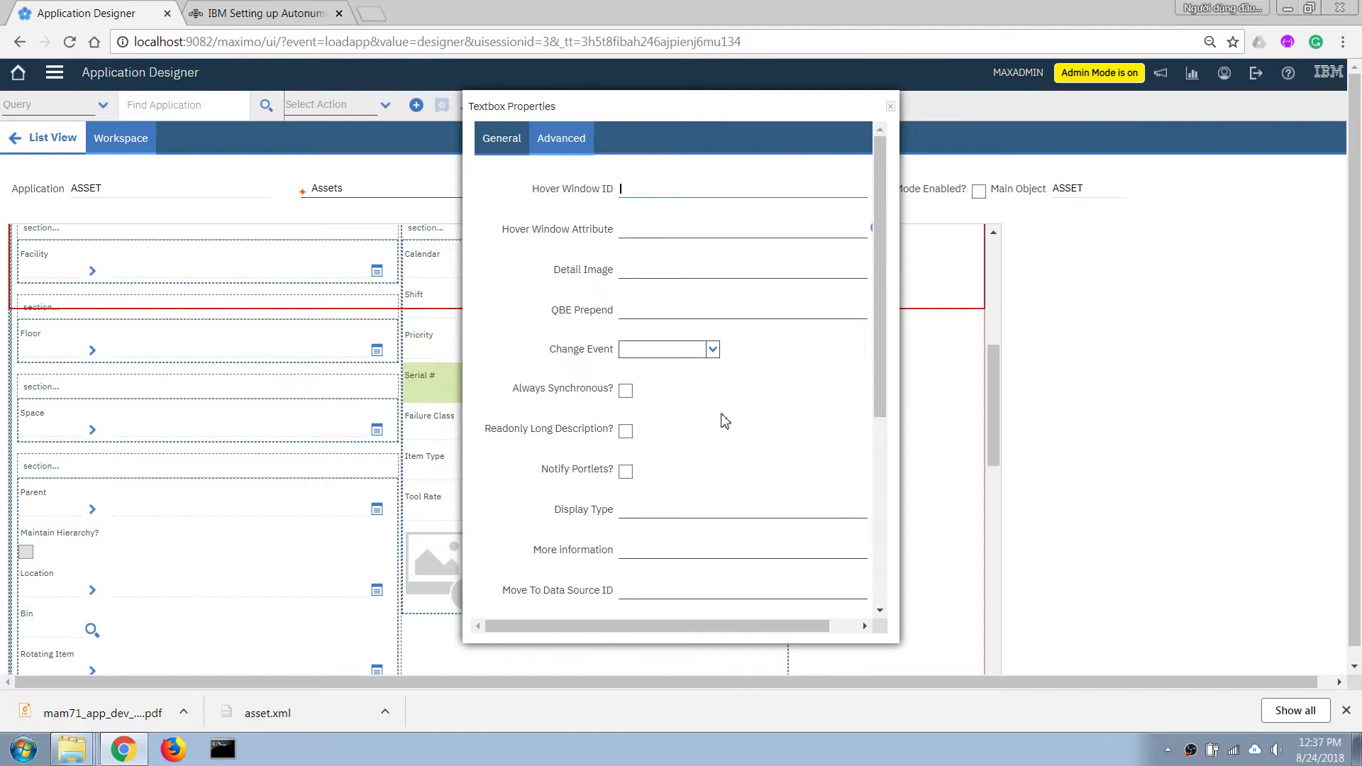
pyautogui.moveTo(878, 329)
pyautogui.mouseDown()
pyautogui.moveTo(909, 466)
pyautogui.moveTo(851, 479)
pyautogui.mouseUp()
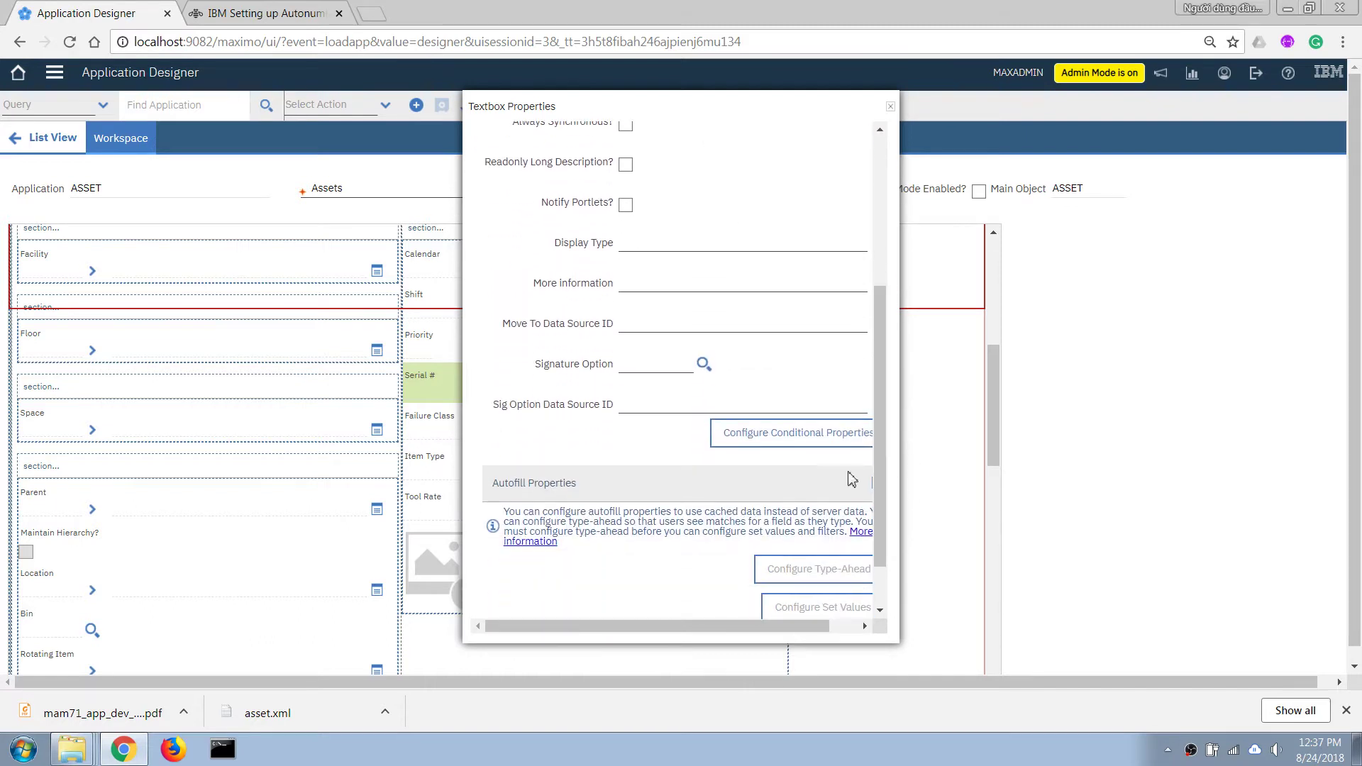
pyautogui.click(641, 365)
pyautogui.write('re')
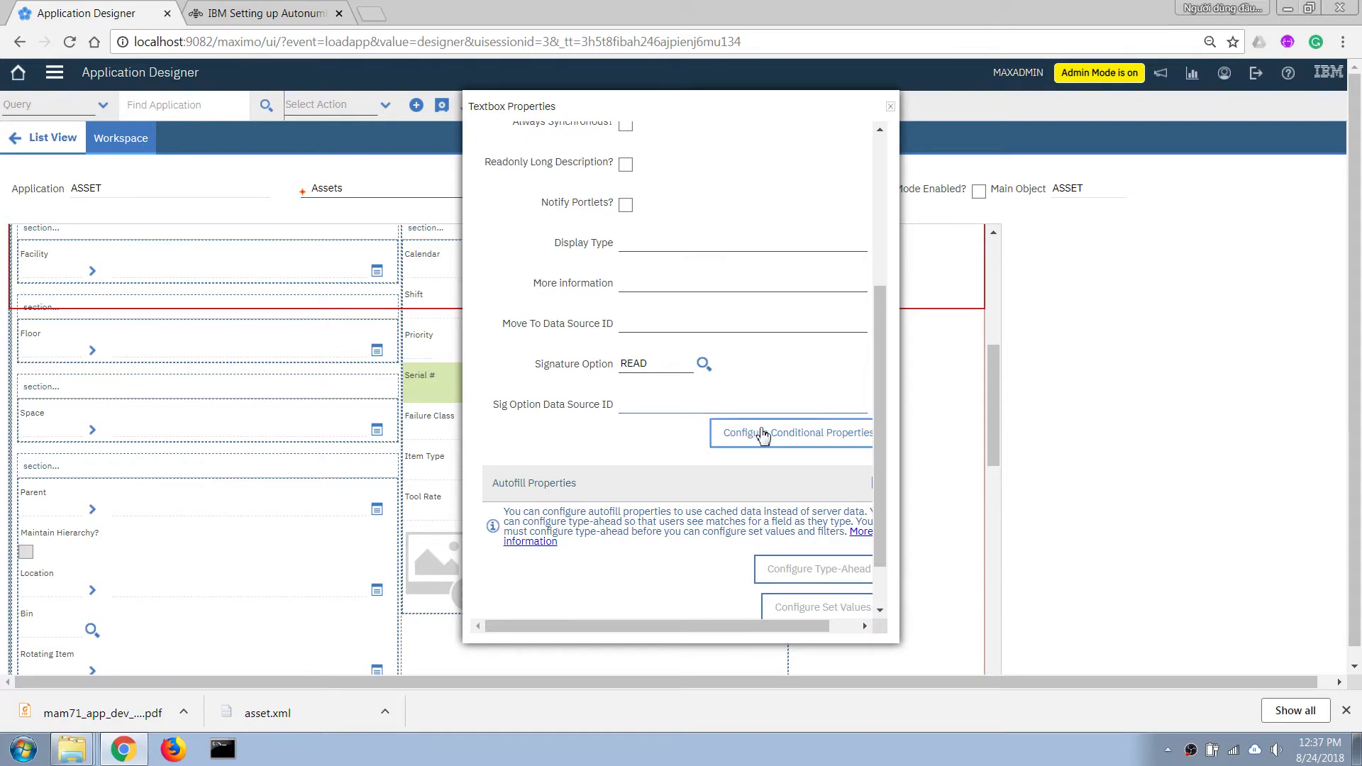
# Add the EVERYONE security group in Serial #'s conditional properties
pyautogui.click(759, 431)
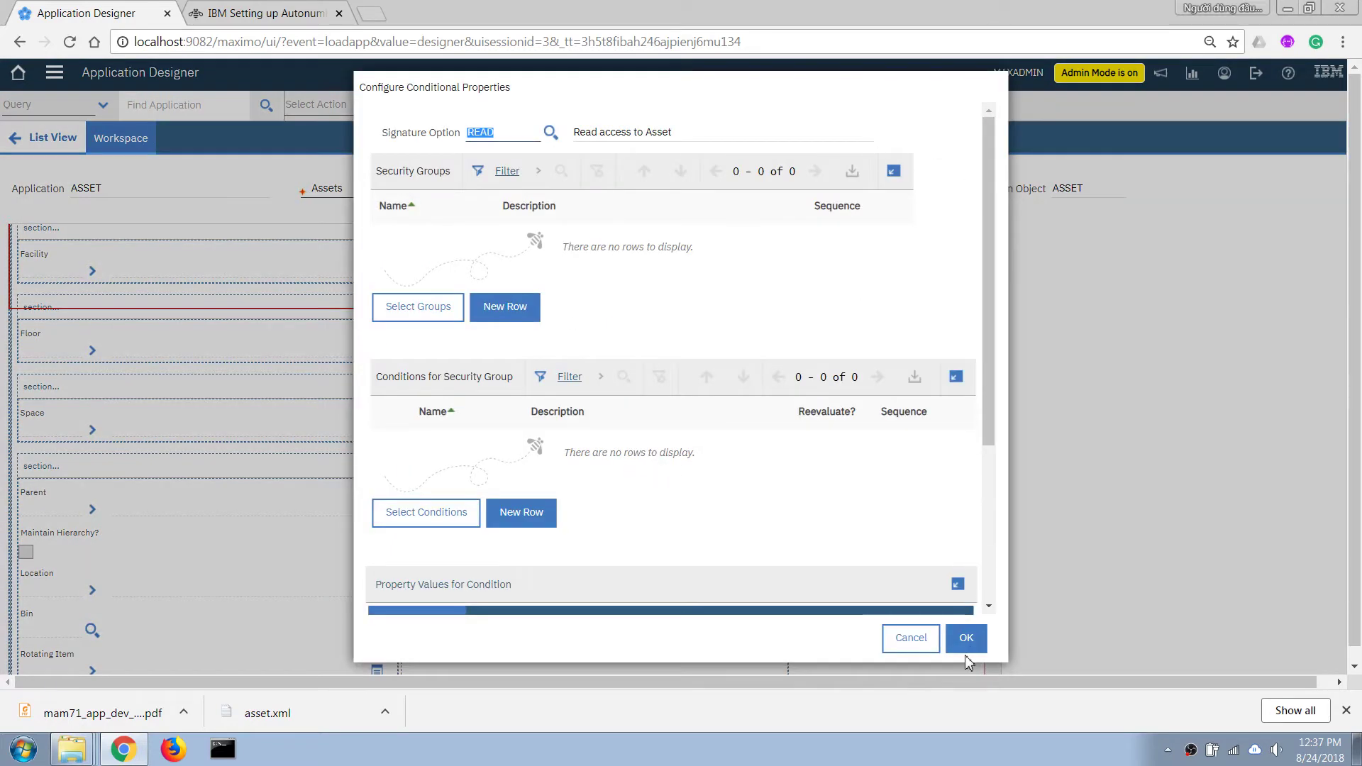
pyautogui.click(915, 641)
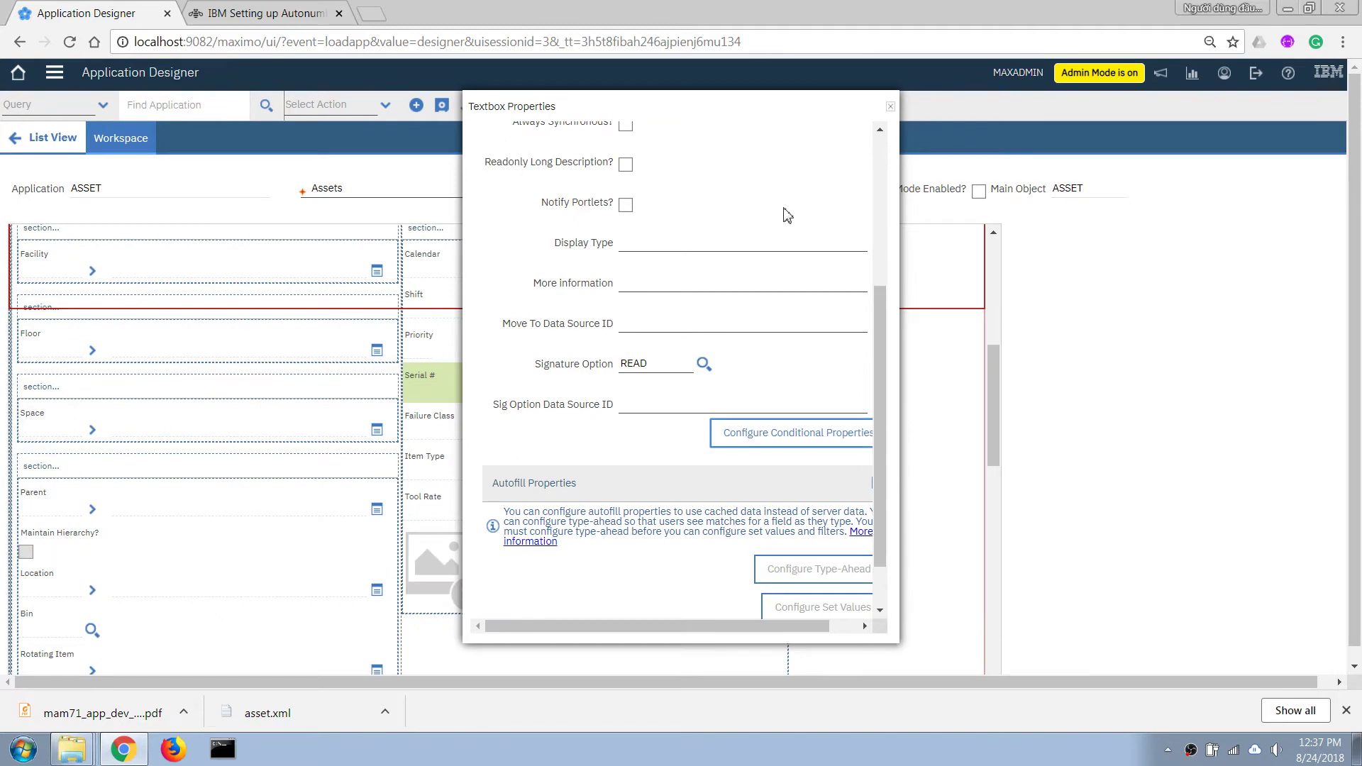
pyautogui.moveTo(754, 634); pyautogui.dragTo(782, 633)
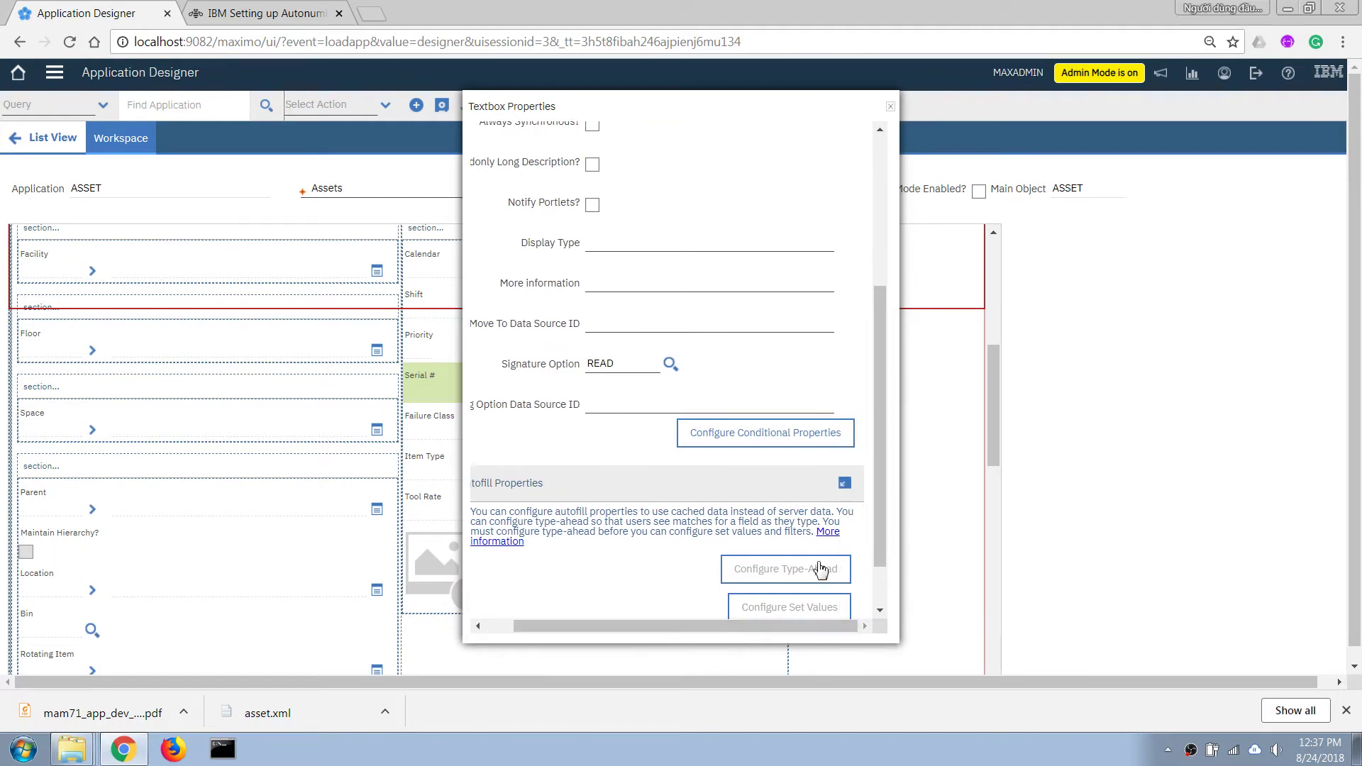
pyautogui.click(777, 445)
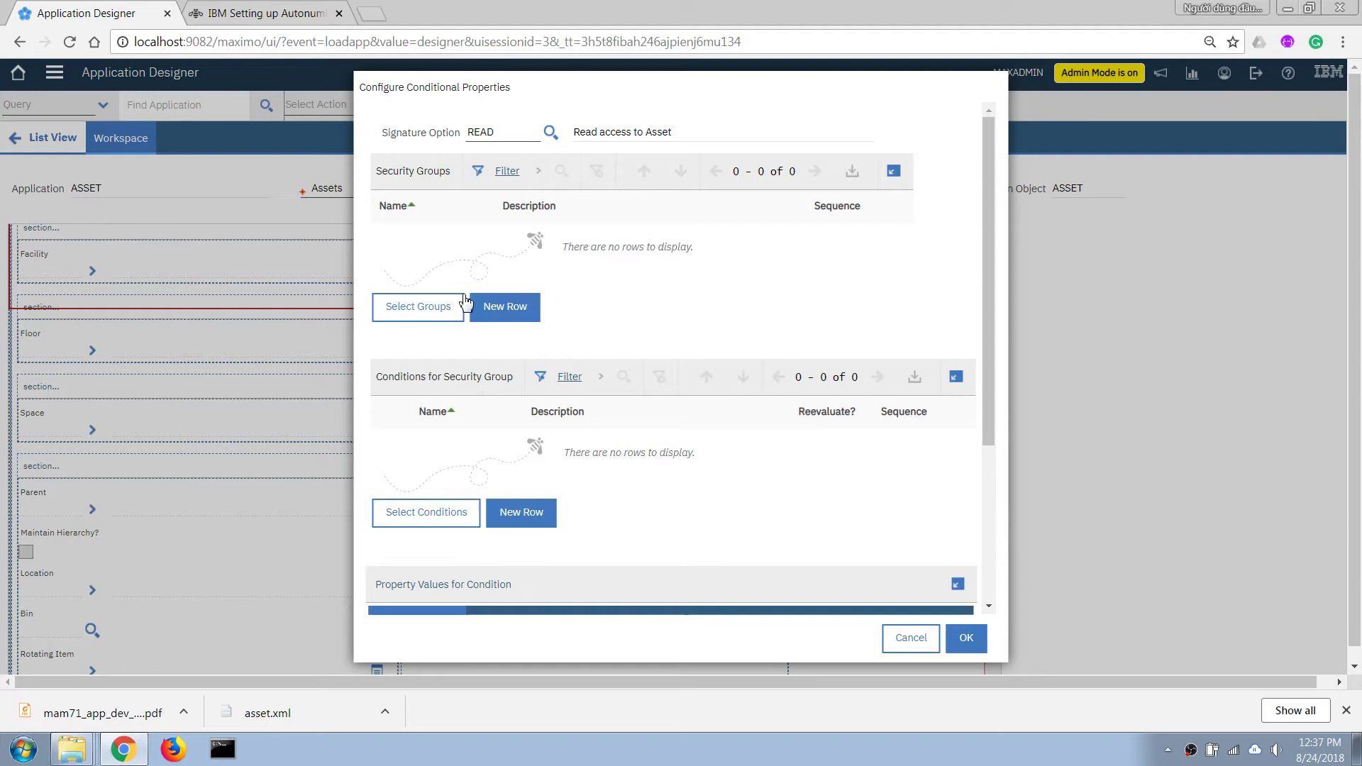
pyautogui.click(417, 312)
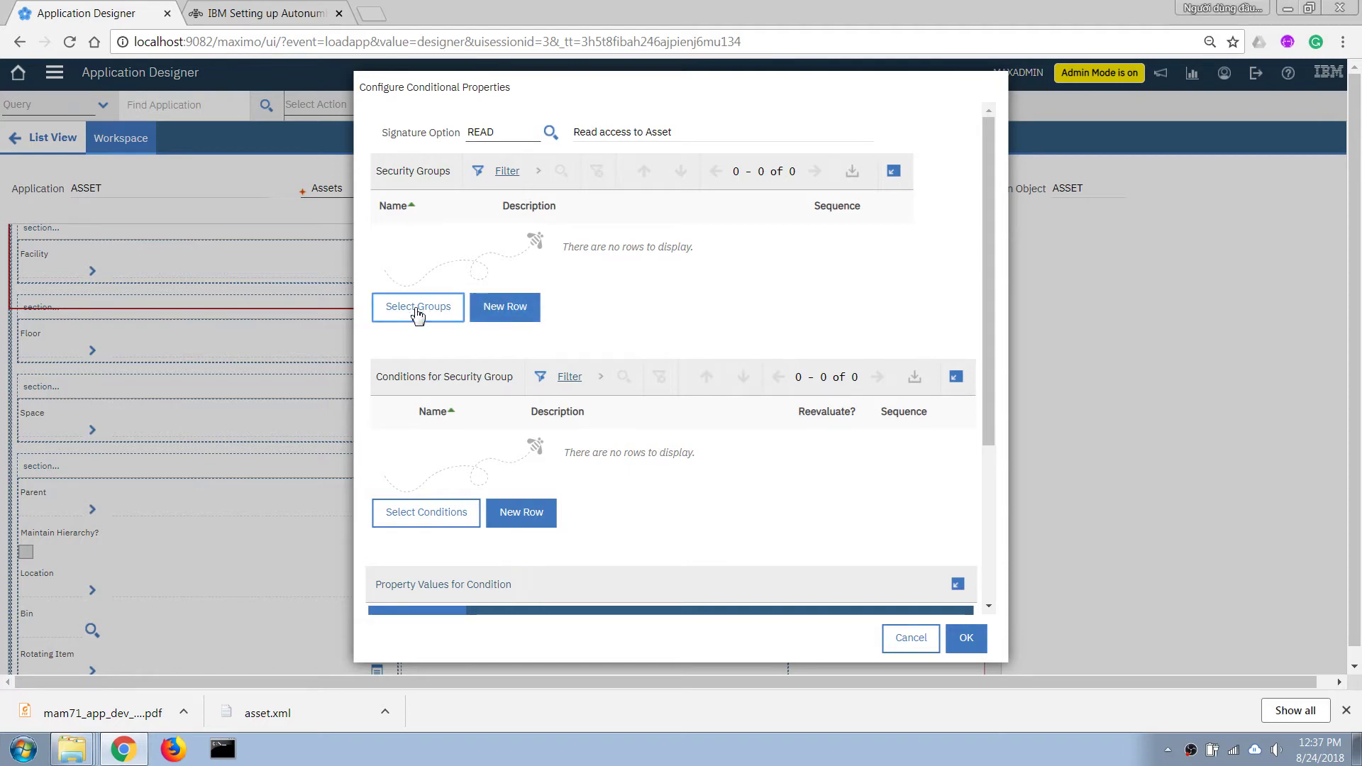
pyautogui.click(419, 123)
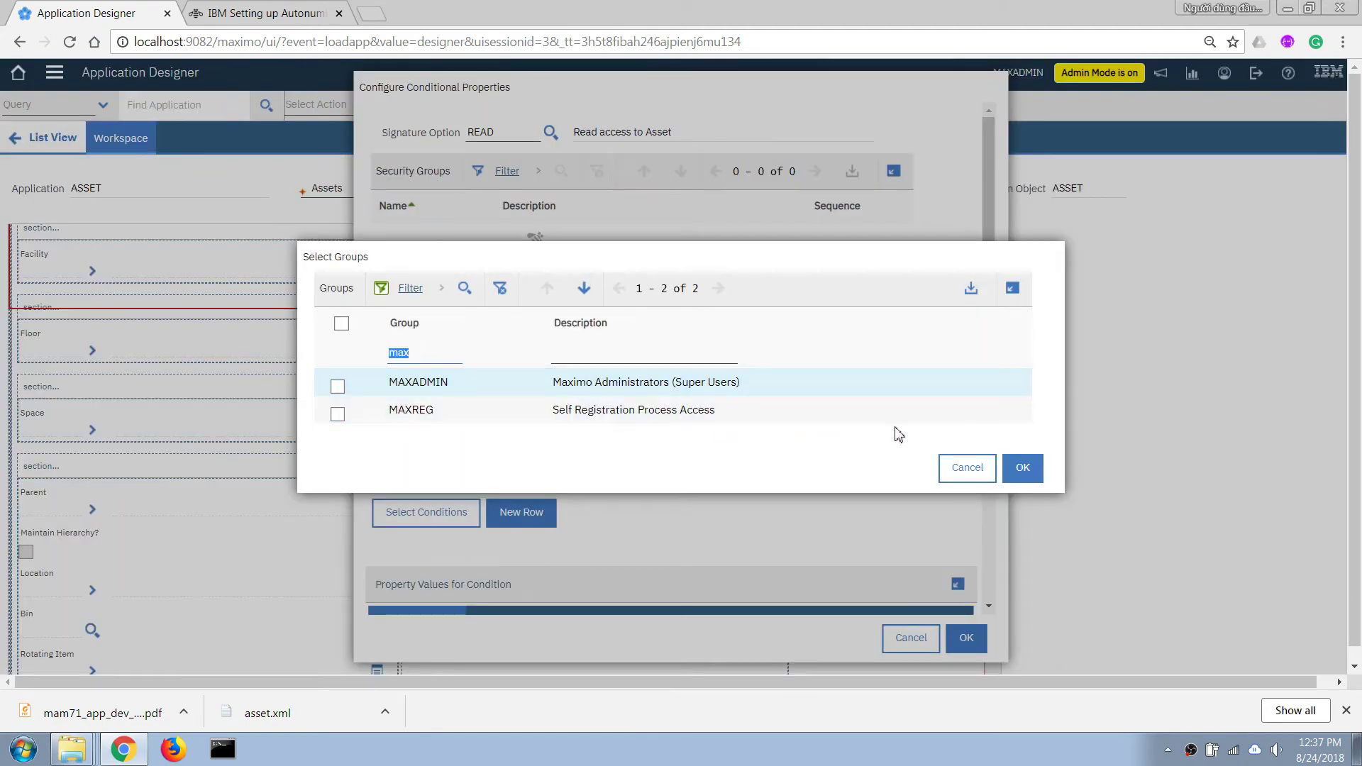
pyautogui.click(963, 474)
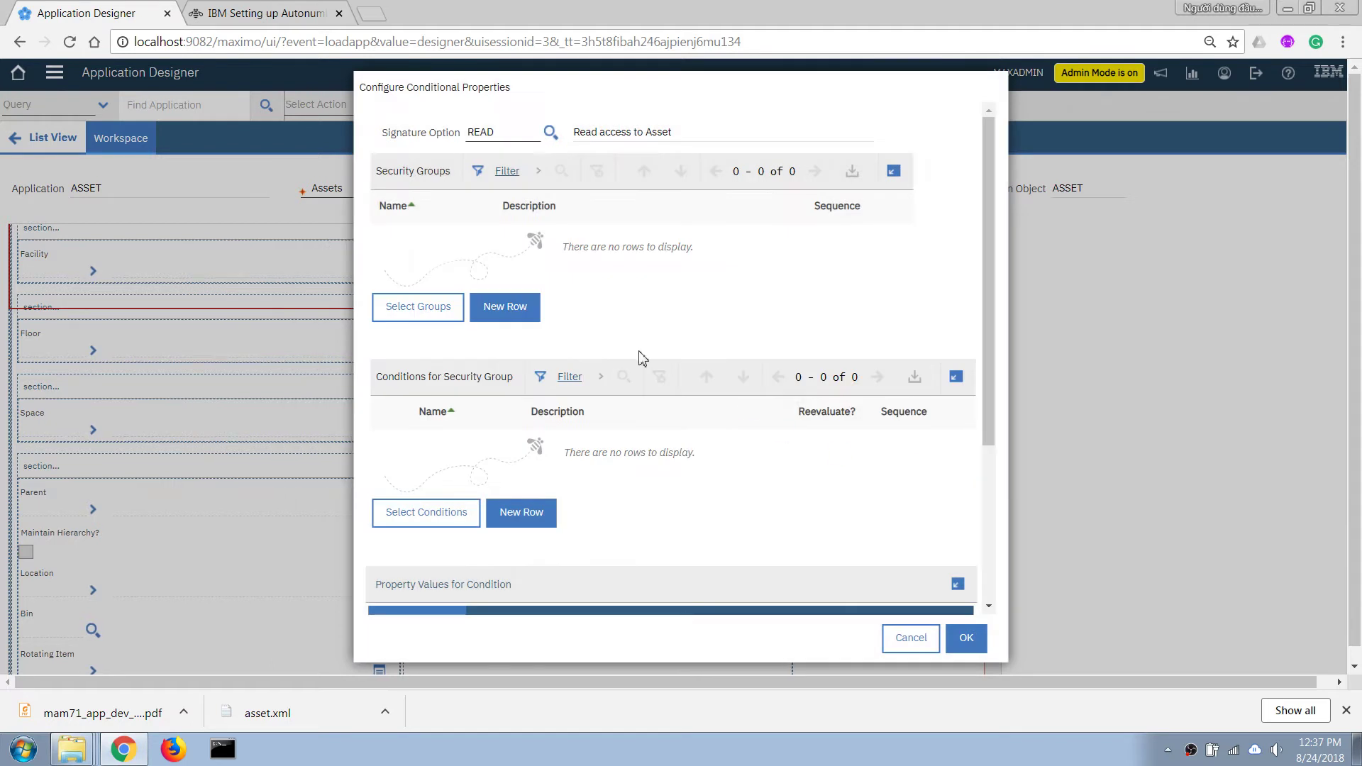
pyautogui.click(504, 306)
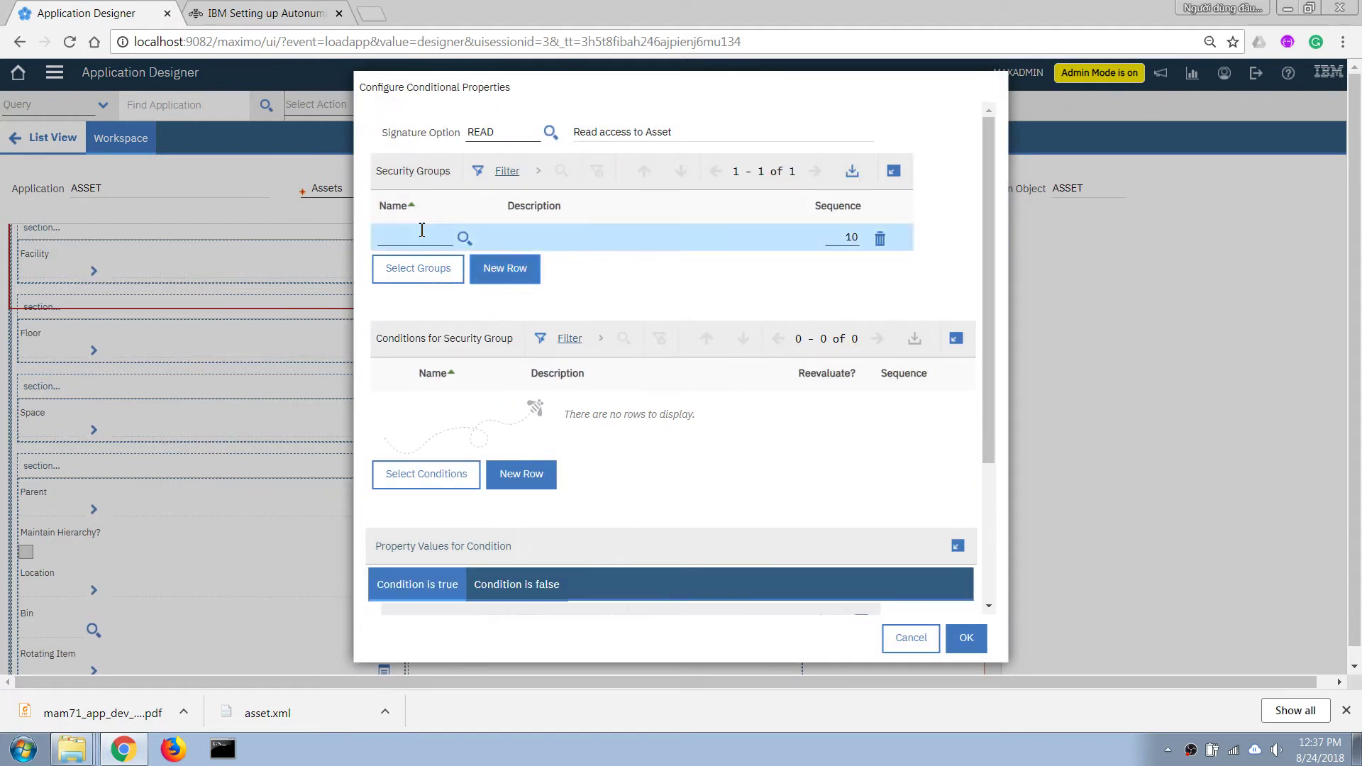
pyautogui.write('everyone')
pyautogui.press('Tab')
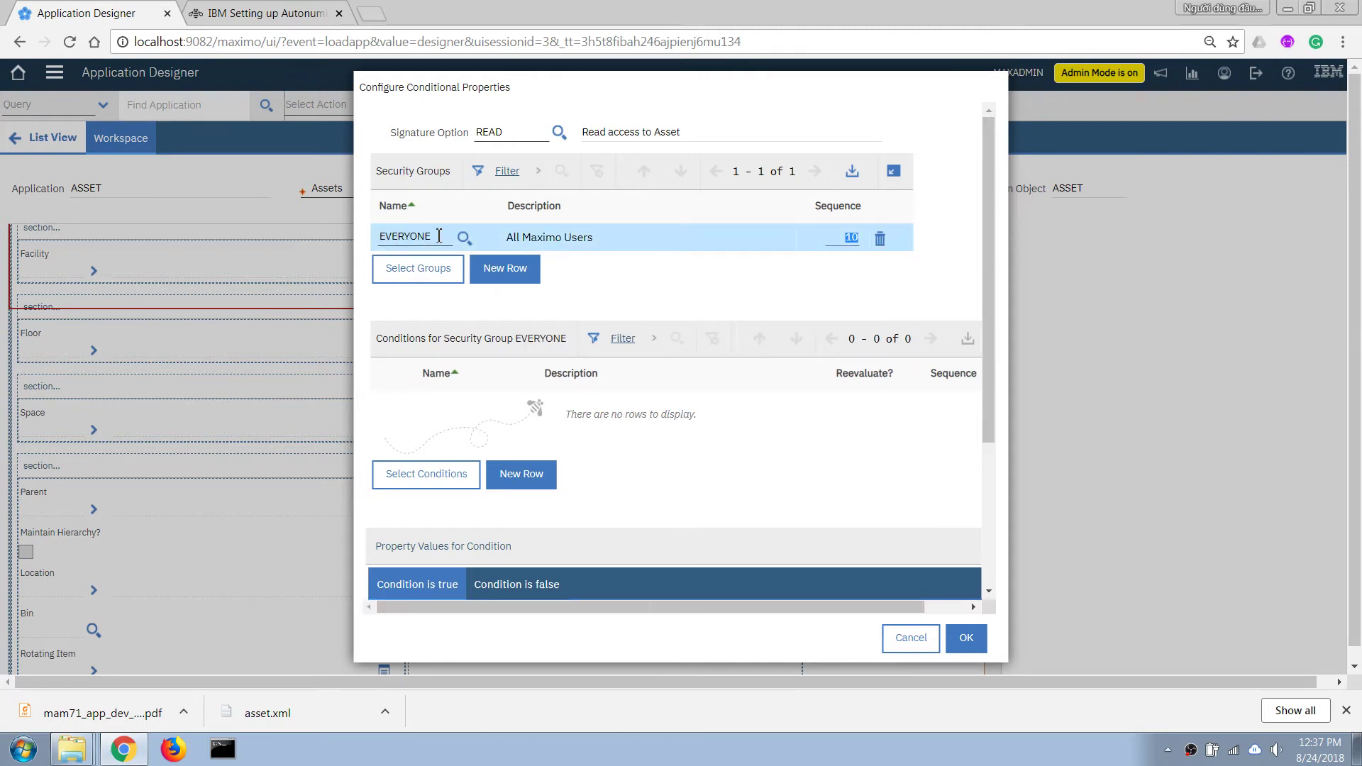
# Add condition 1001 for the EVERYONE group
pyautogui.click(514, 480)
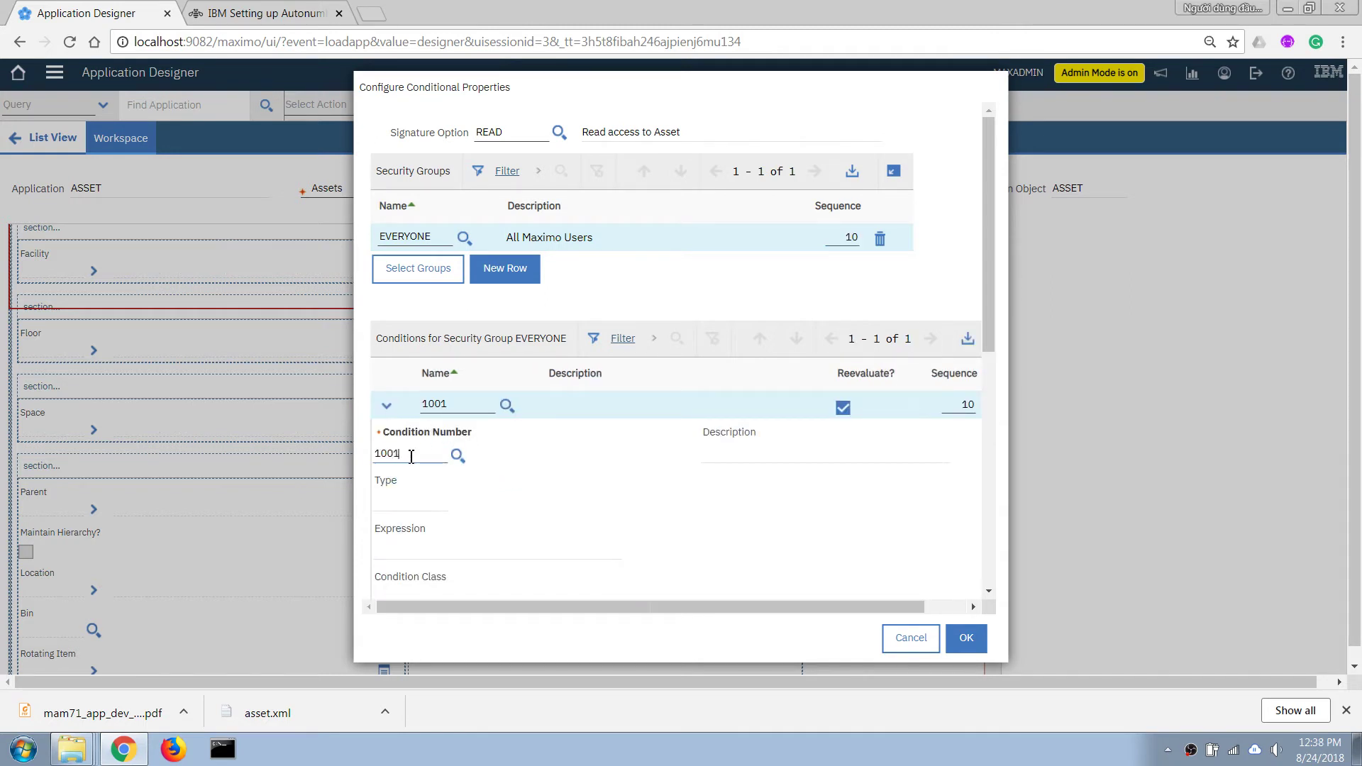
pyautogui.write('1001')
pyautogui.press('Tab')
pyautogui.scroll(3, 461, 326)
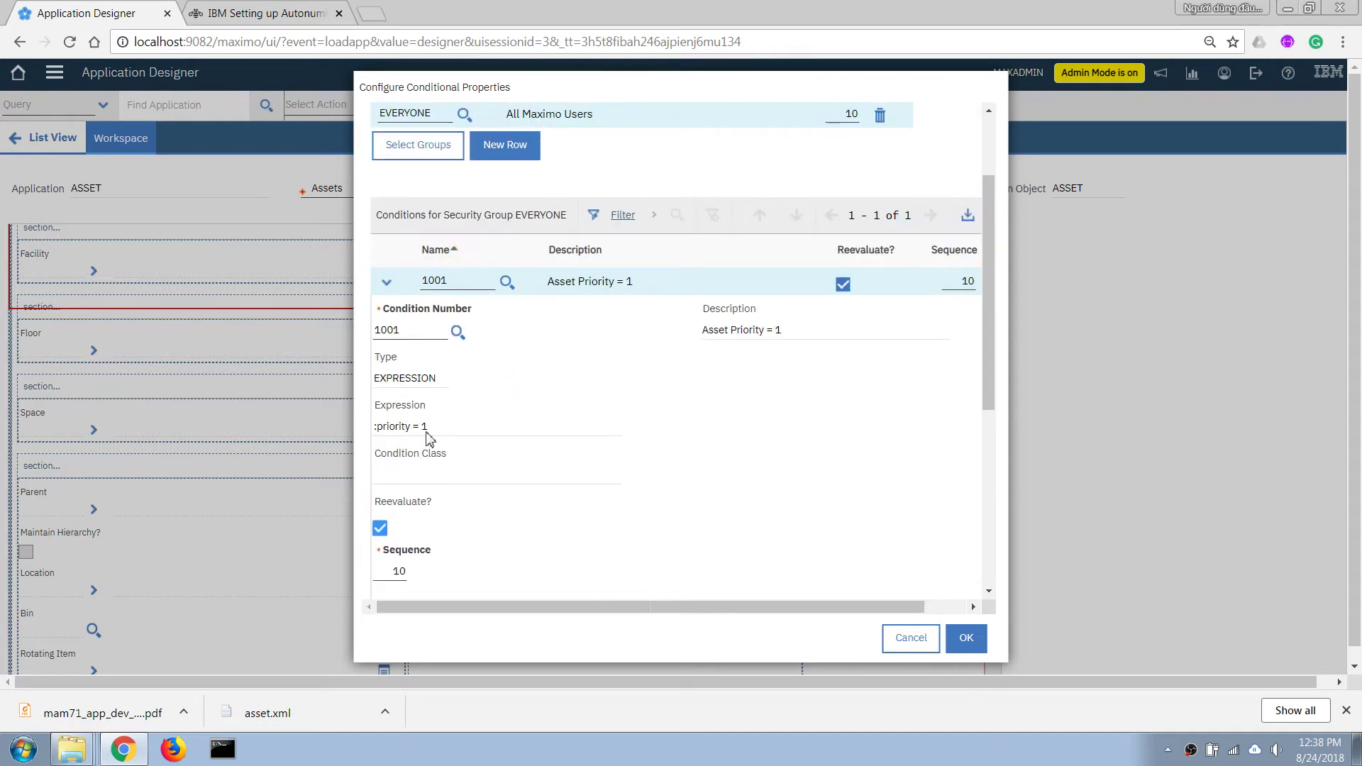
pyautogui.scroll(-2, 472, 523)
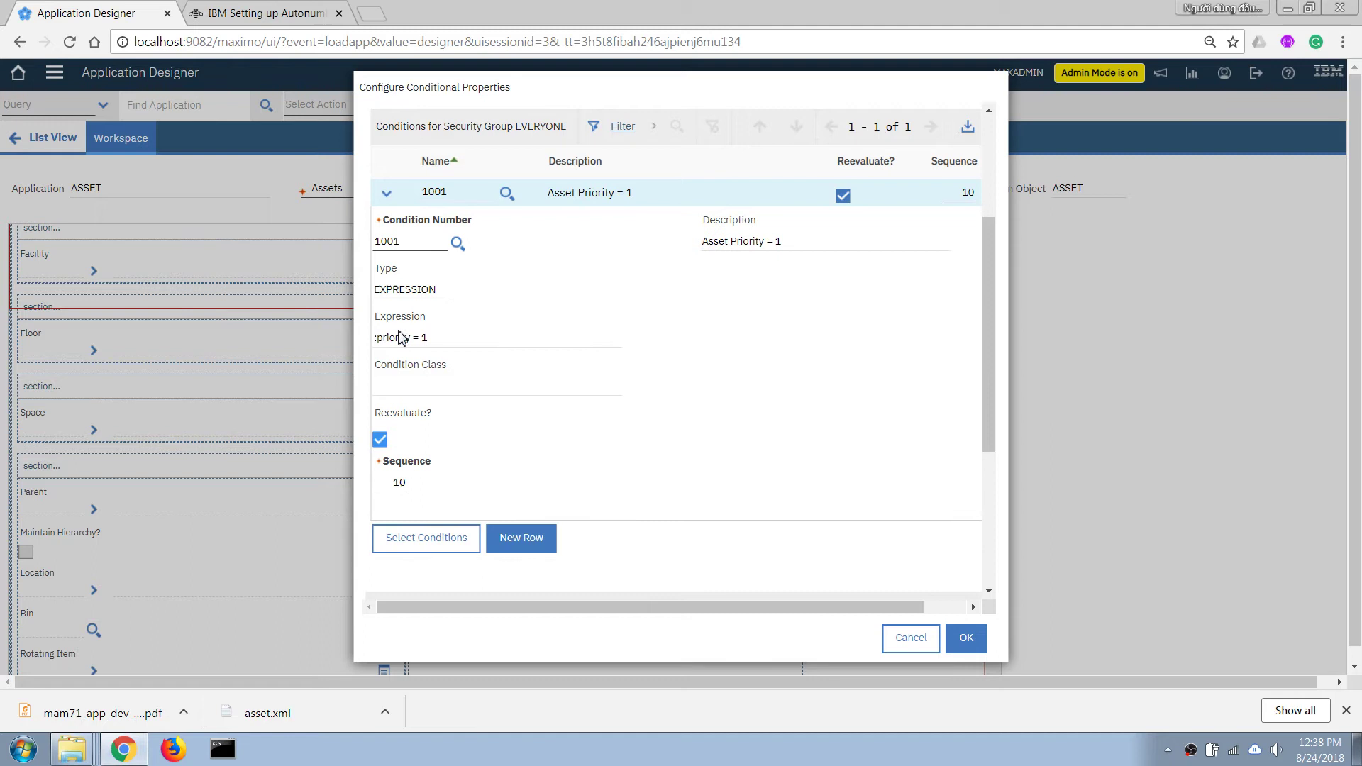
pyautogui.scroll(-4, 990, 288)
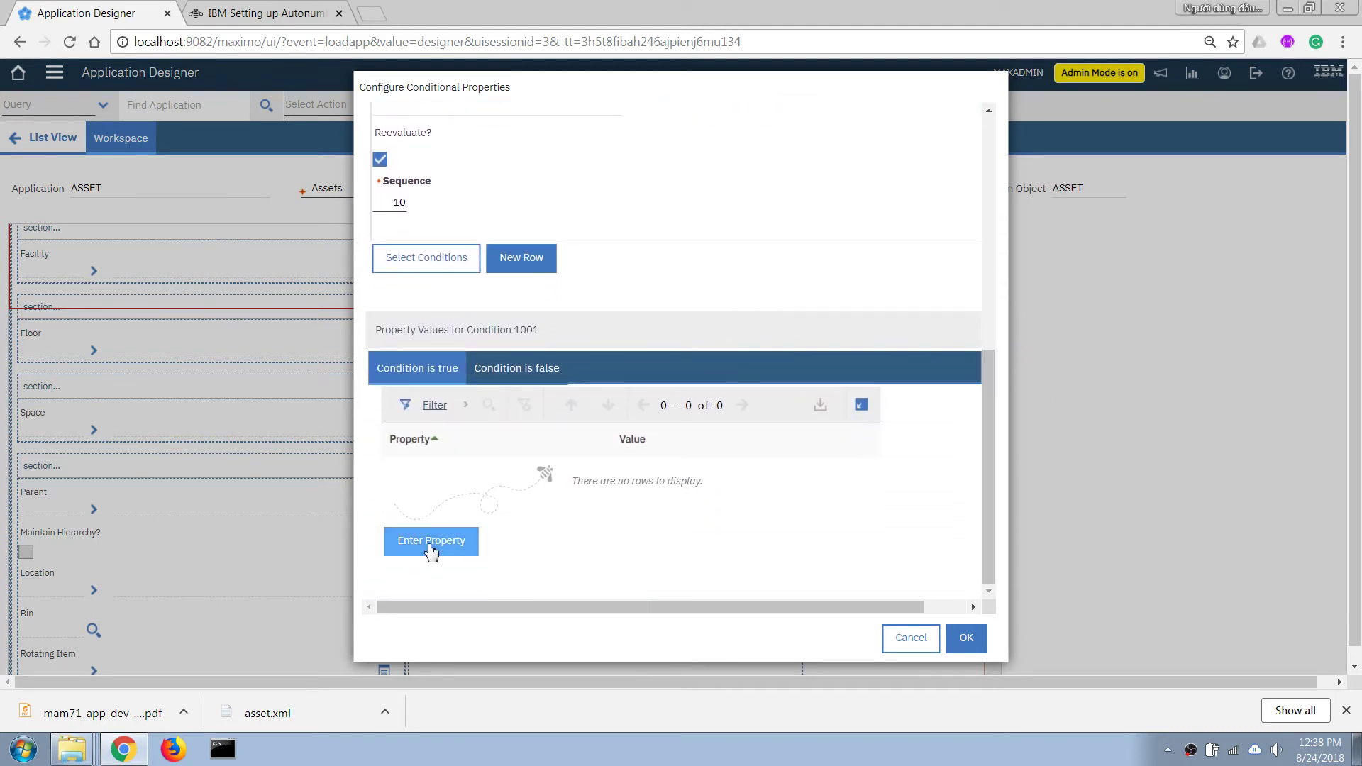
# Set property display to false for when condition 1001 is true
pyautogui.click(431, 544)
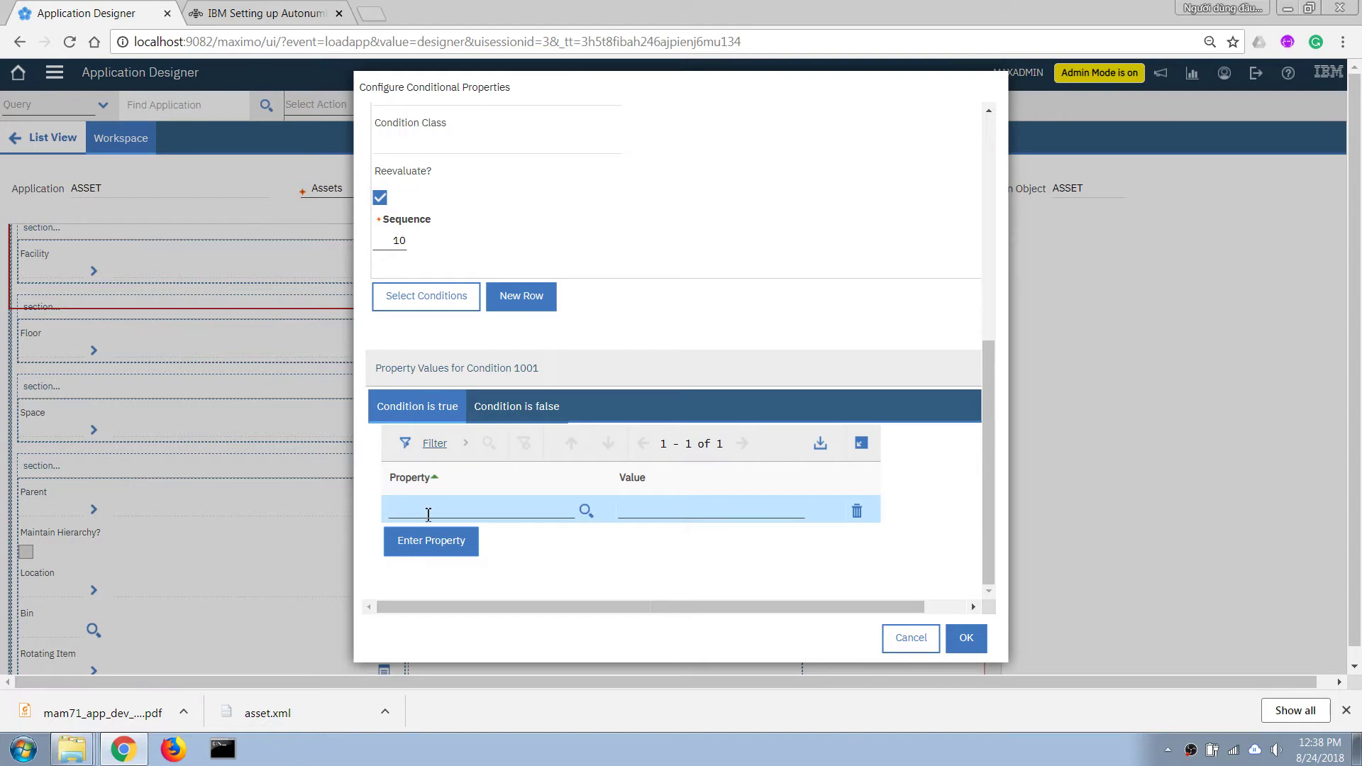
pyautogui.click(450, 542)
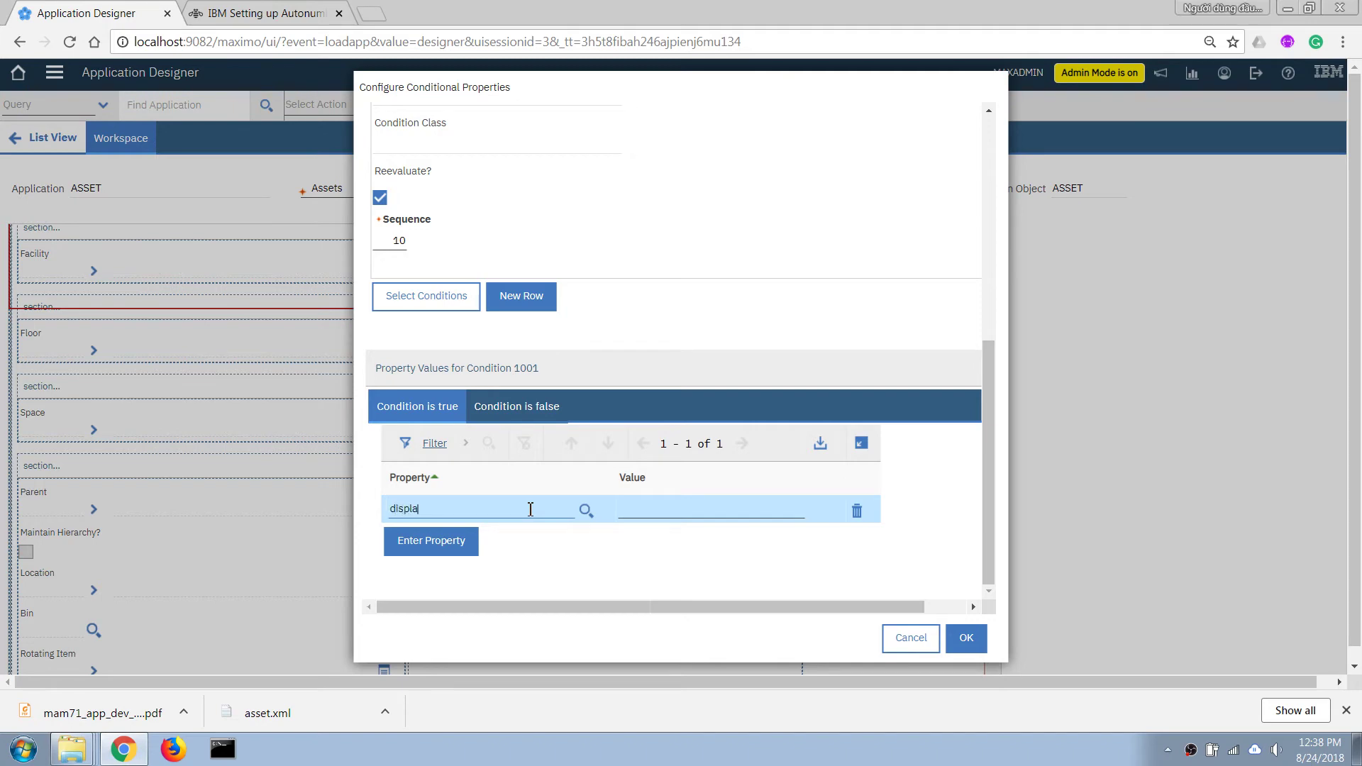
pyautogui.press('Tab')
pyautogui.scroll(3, 396, 277)
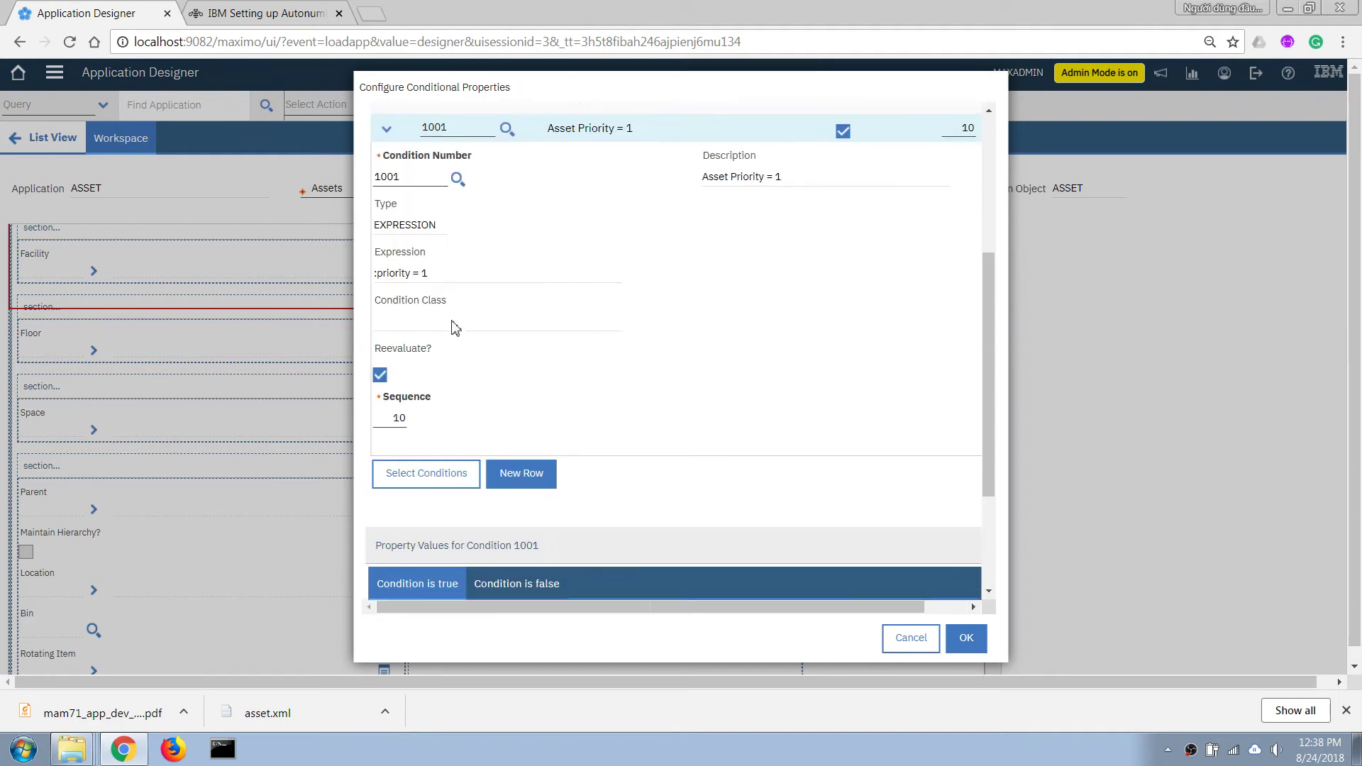
pyautogui.scroll(-3, 594, 554)
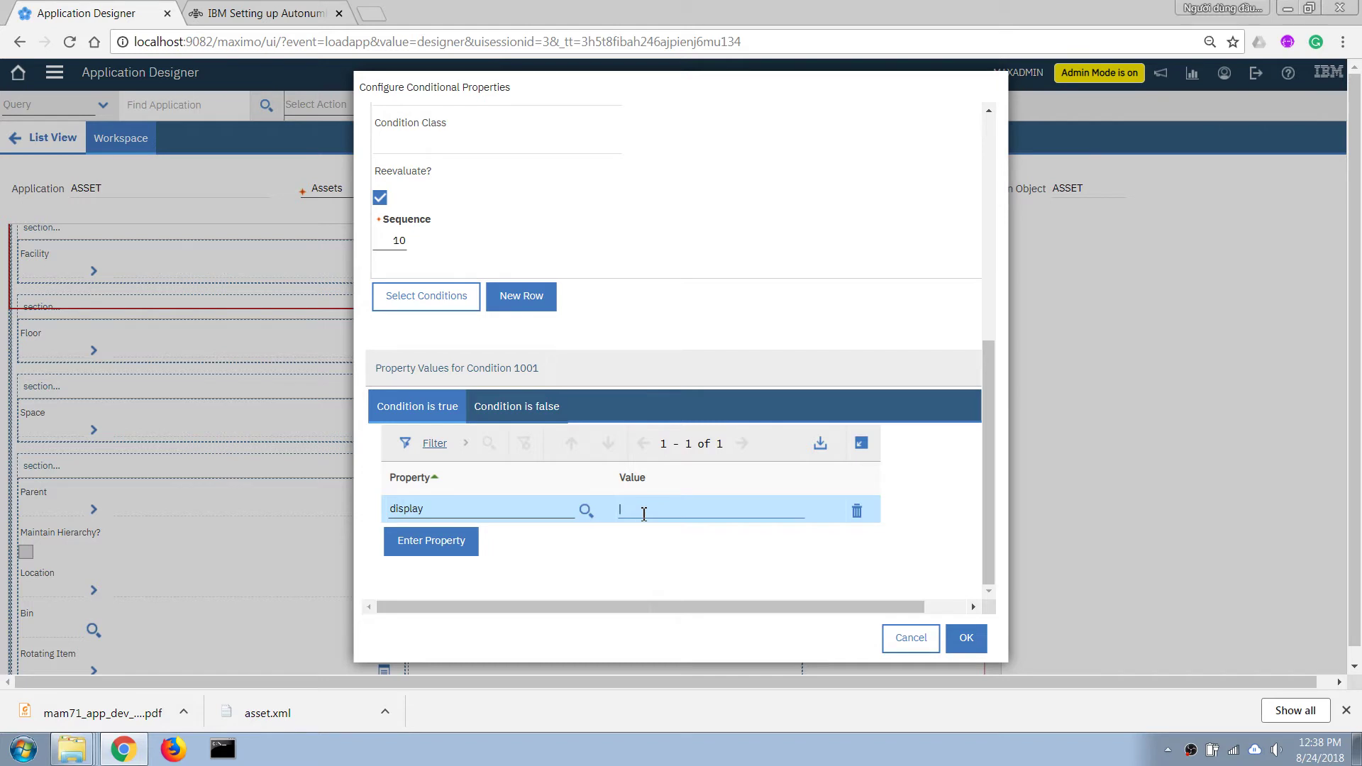
pyautogui.write('false')
pyautogui.press('Tab')
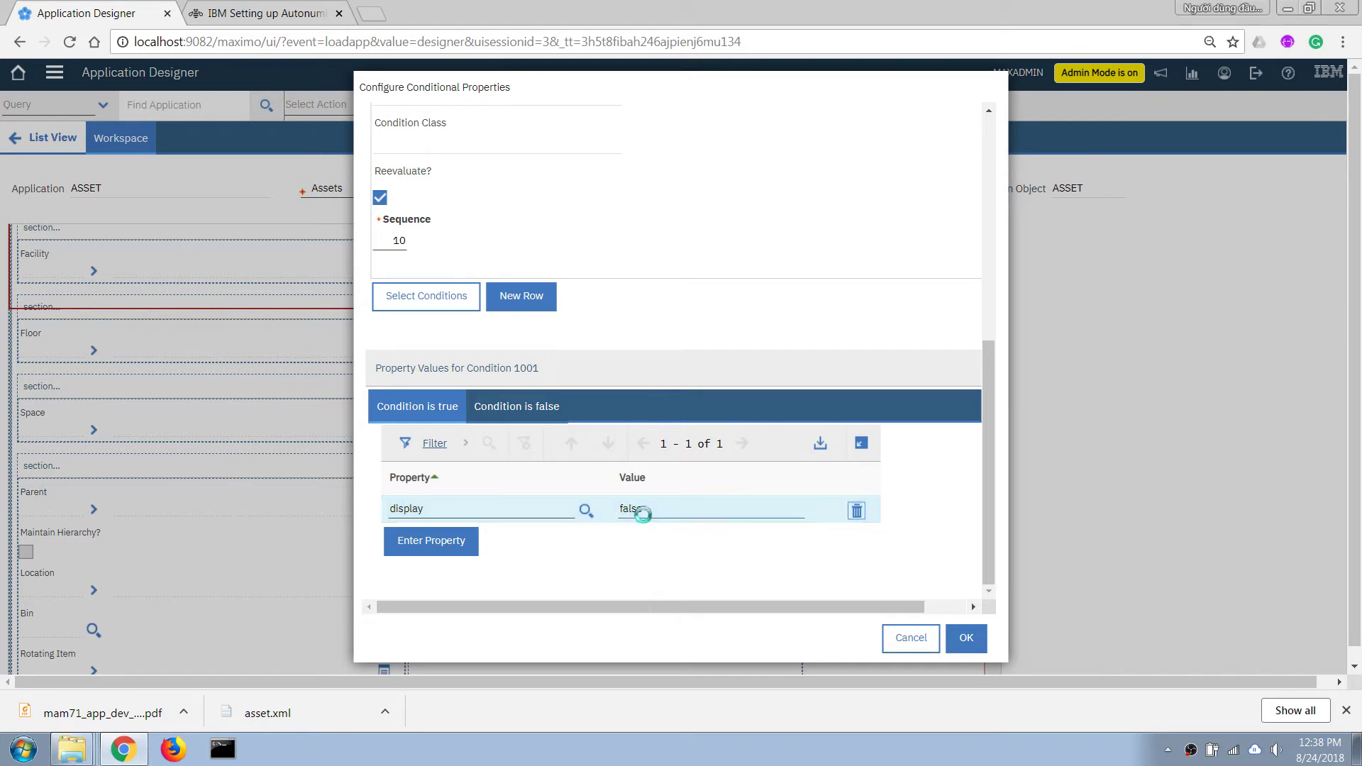
# Set display to true for when the condition is false, and confirm with OK
pyautogui.click(504, 419)
pyautogui.click(448, 578)
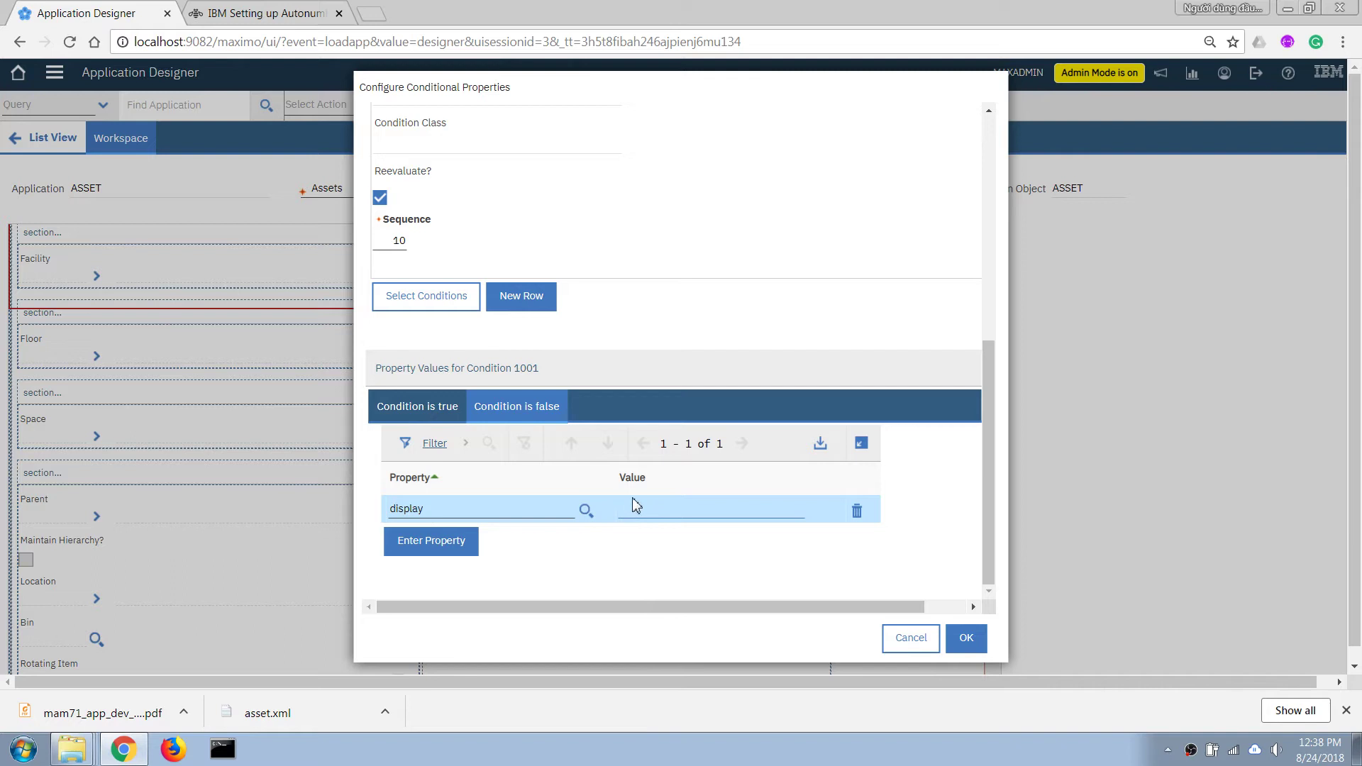
pyautogui.write('true')
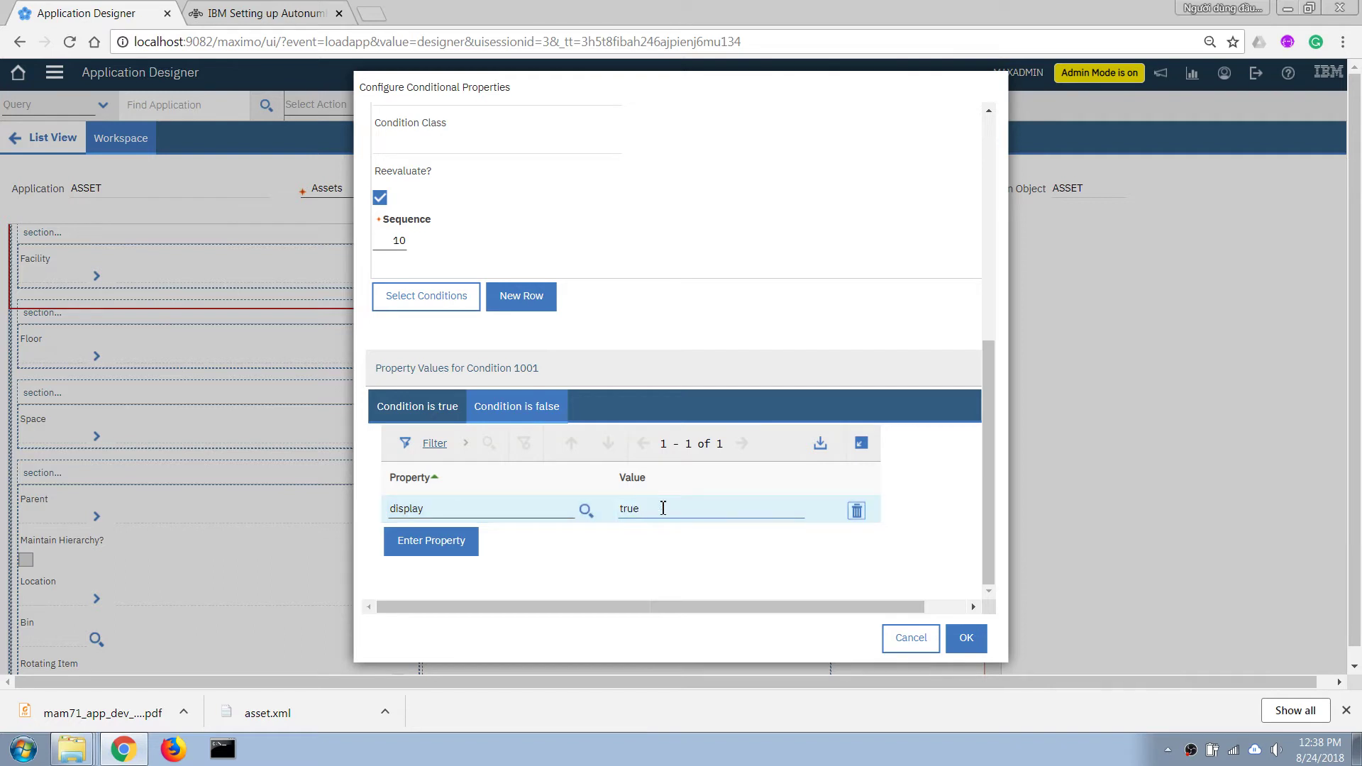
pyautogui.click(966, 638)
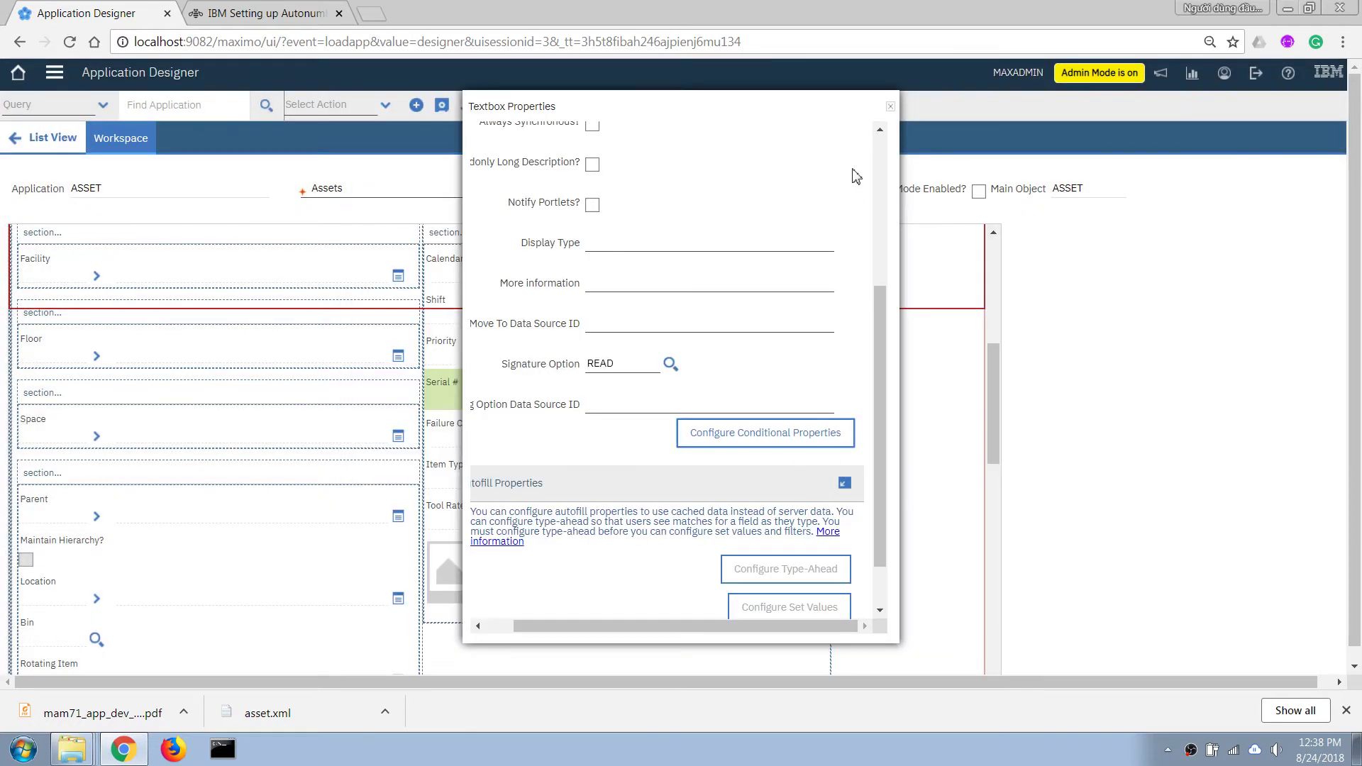
# Close Textbox Properties, save the ASSET design, and open the Assets application
pyautogui.click(891, 107)
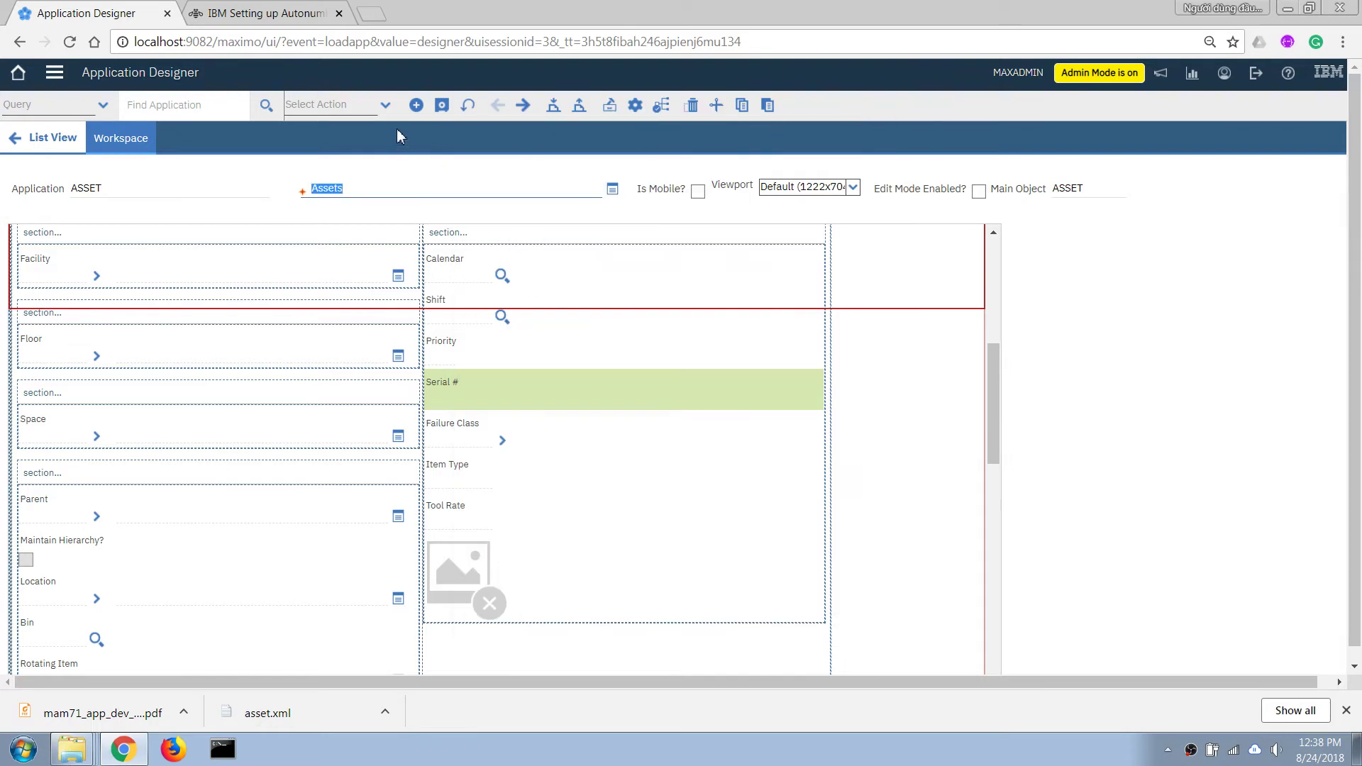
pyautogui.click(441, 107)
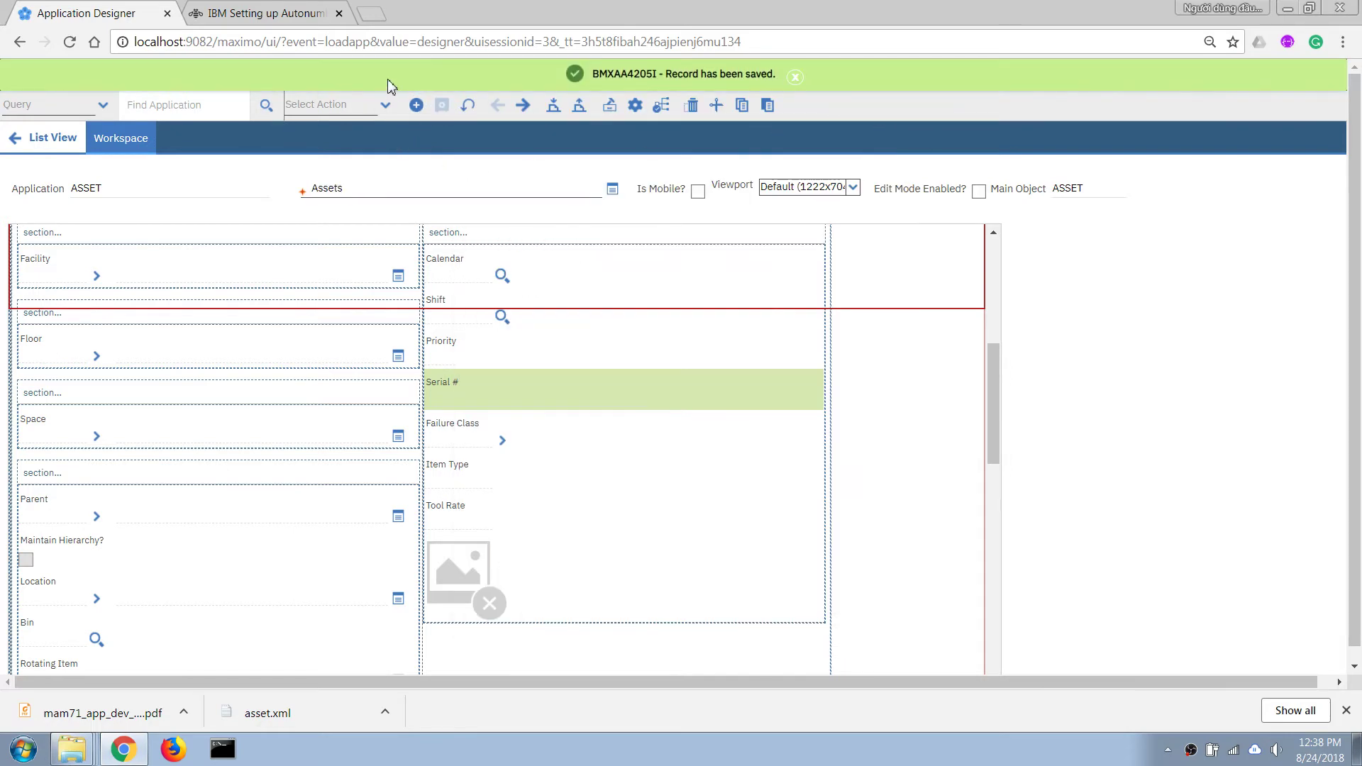
pyautogui.click(55, 72)
pyautogui.moveTo(106, 190)
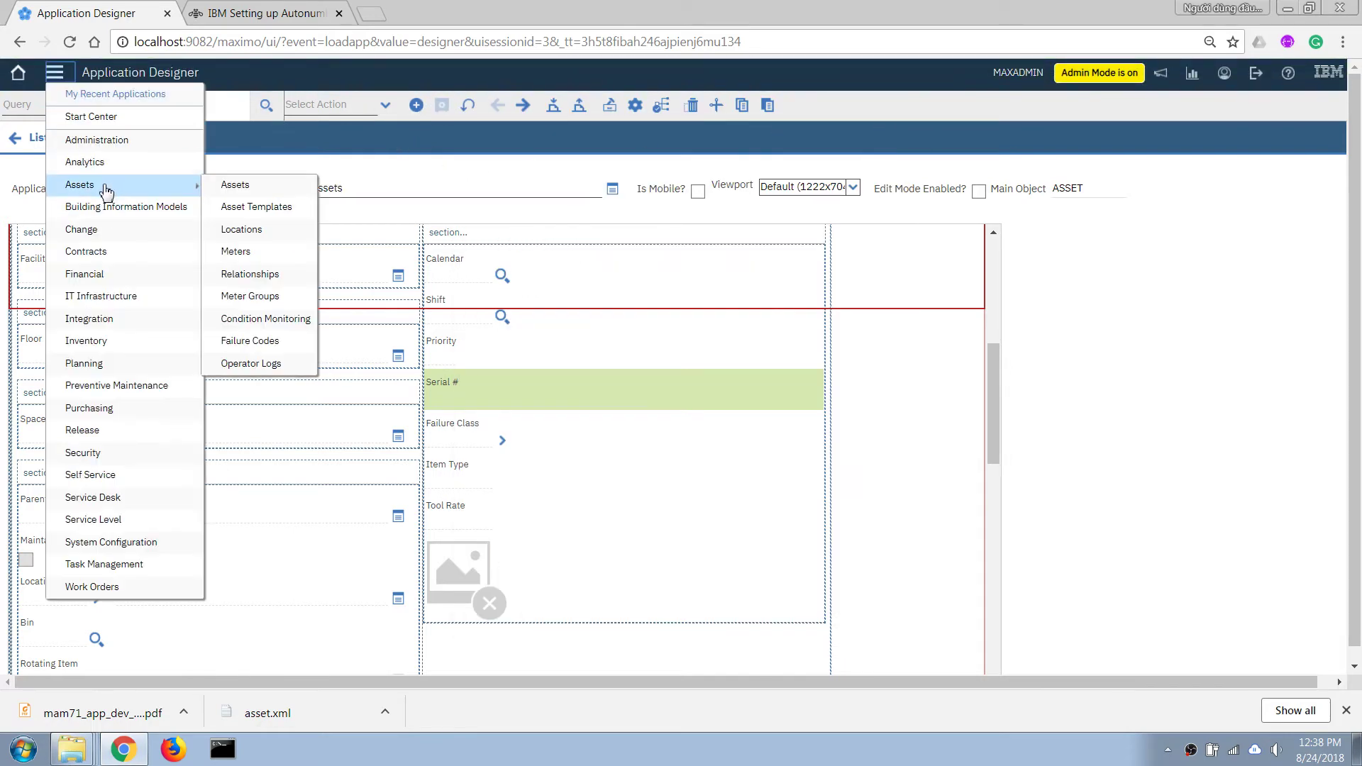
pyautogui.click(229, 184)
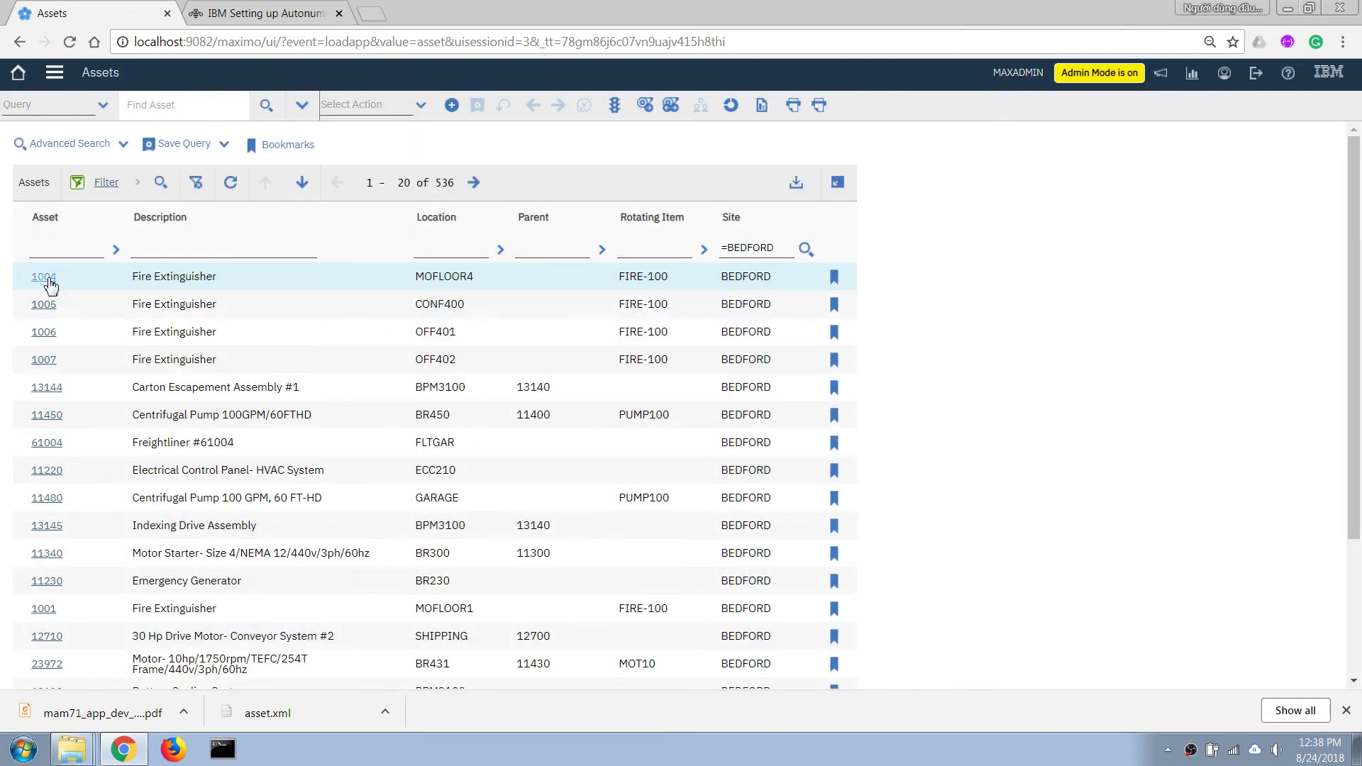
# Open asset 1004, set Priority to 1, append 'fdfdf' to the description, and save
pyautogui.click(44, 277)
pyautogui.scroll(-1, 731, 418)
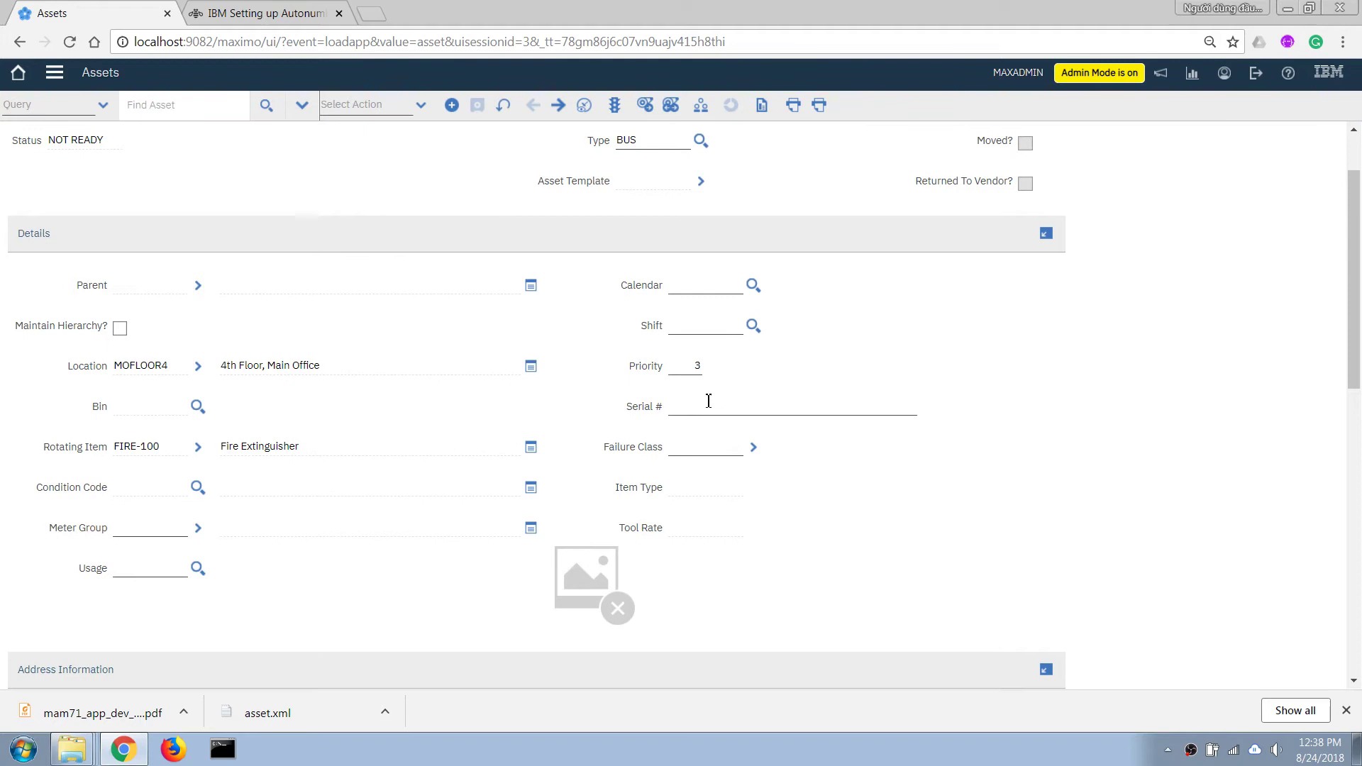
pyautogui.click(693, 366)
pyautogui.press('BackSpace')
pyautogui.write('1')
pyautogui.scroll(1, 310, 283)
pyautogui.tripleClick(286, 185)
pyautogui.click(306, 186)
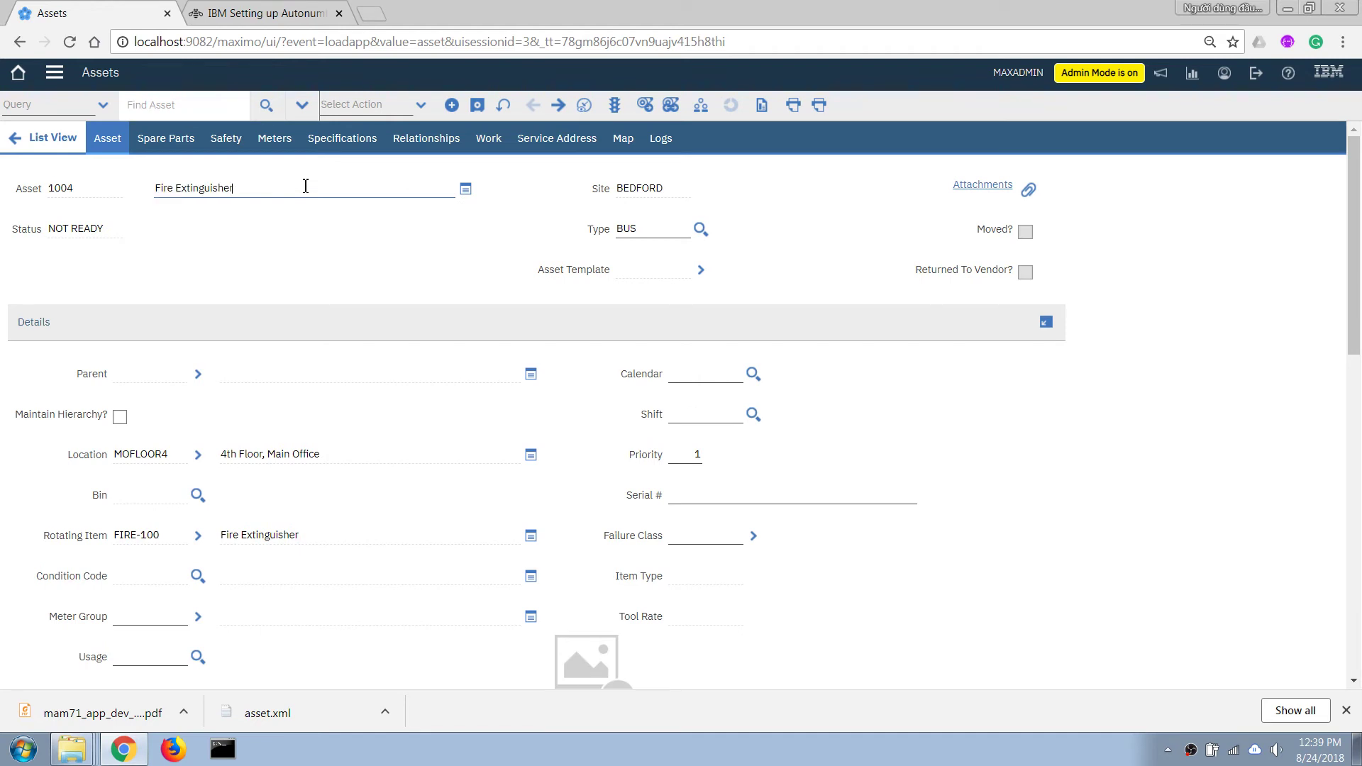
pyautogui.write('fdfdf')
pyautogui.click(478, 105)
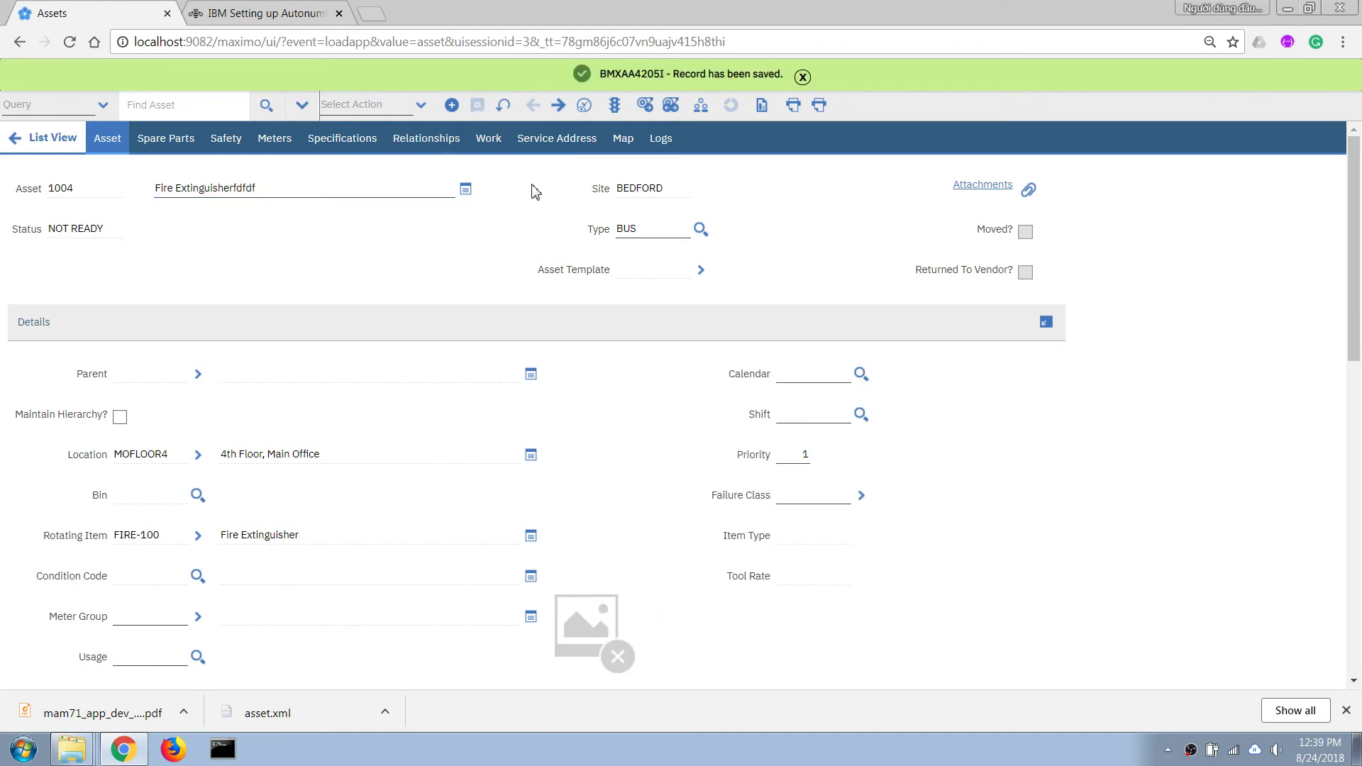
# Trim the description, switch Priority between 2 and 1, and enter 'xxx' as description
pyautogui.click(335, 190)
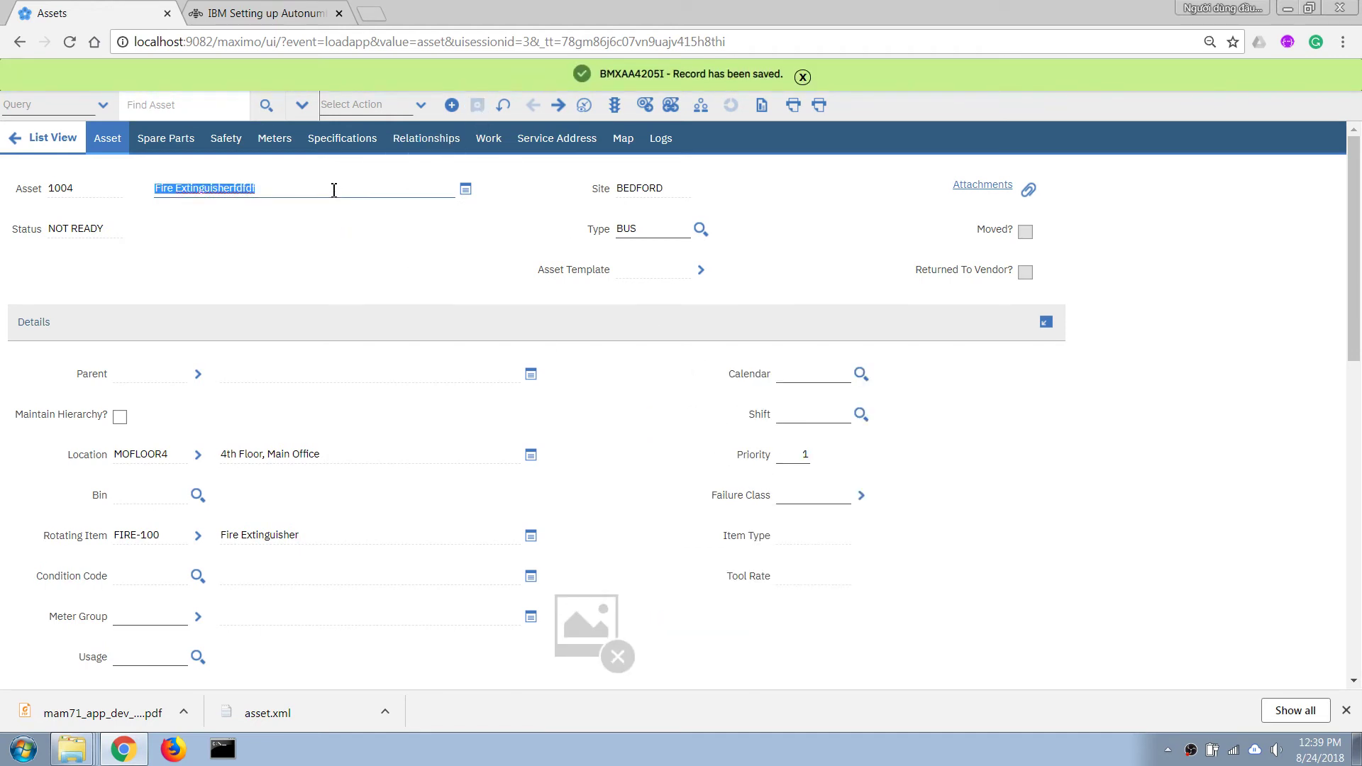
pyautogui.click(335, 184)
pyautogui.press('BackSpace')
pyautogui.press('BackSpace')
pyautogui.press('BackSpace')
pyautogui.press('BackSpace')
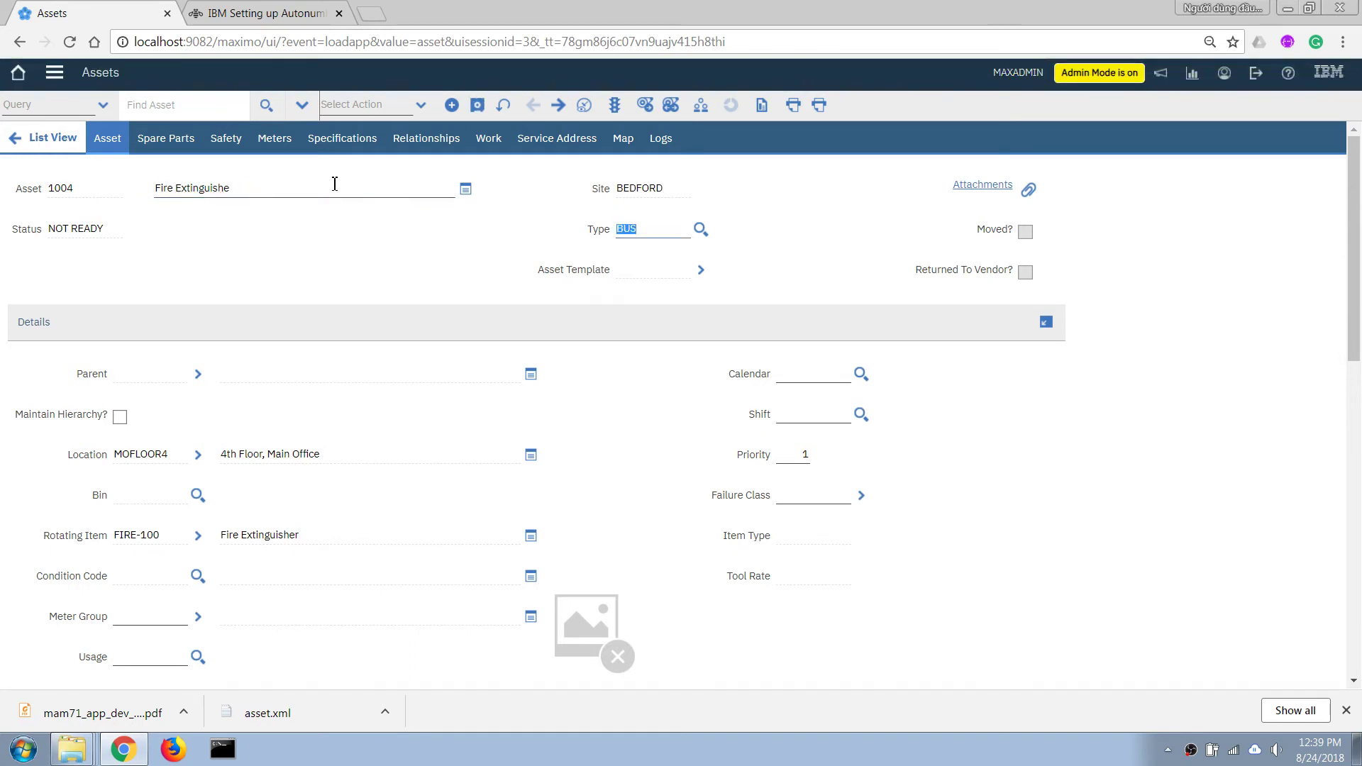
pyautogui.click(802, 454)
pyautogui.press('Tab')
pyautogui.click(691, 462)
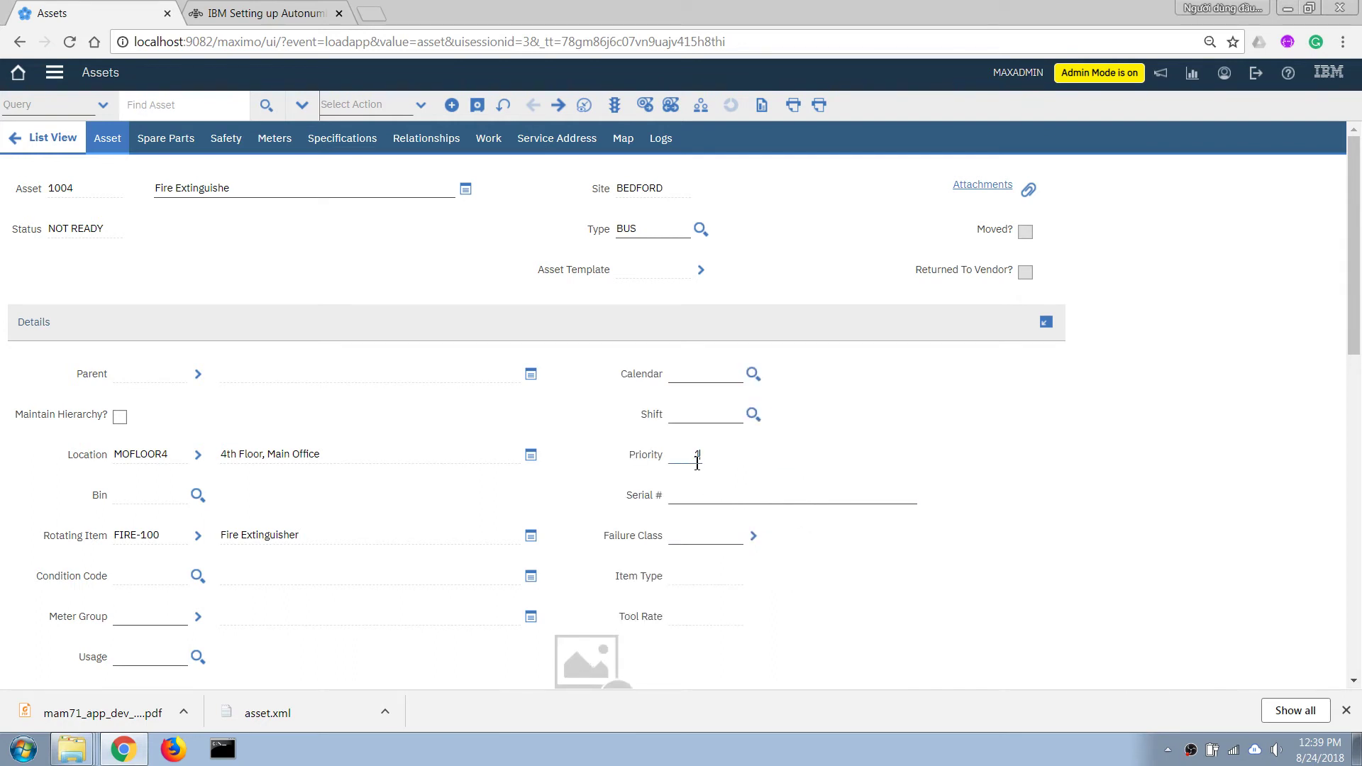
pyautogui.write('1')
pyautogui.press('Tab')
pyautogui.click(685, 396)
pyautogui.click(298, 191)
pyautogui.write('xxx')
pyautogui.press('Tab')
# Set Priority to 2 and the description to 'xxxx', making Serial # appear
pyautogui.click(314, 186)
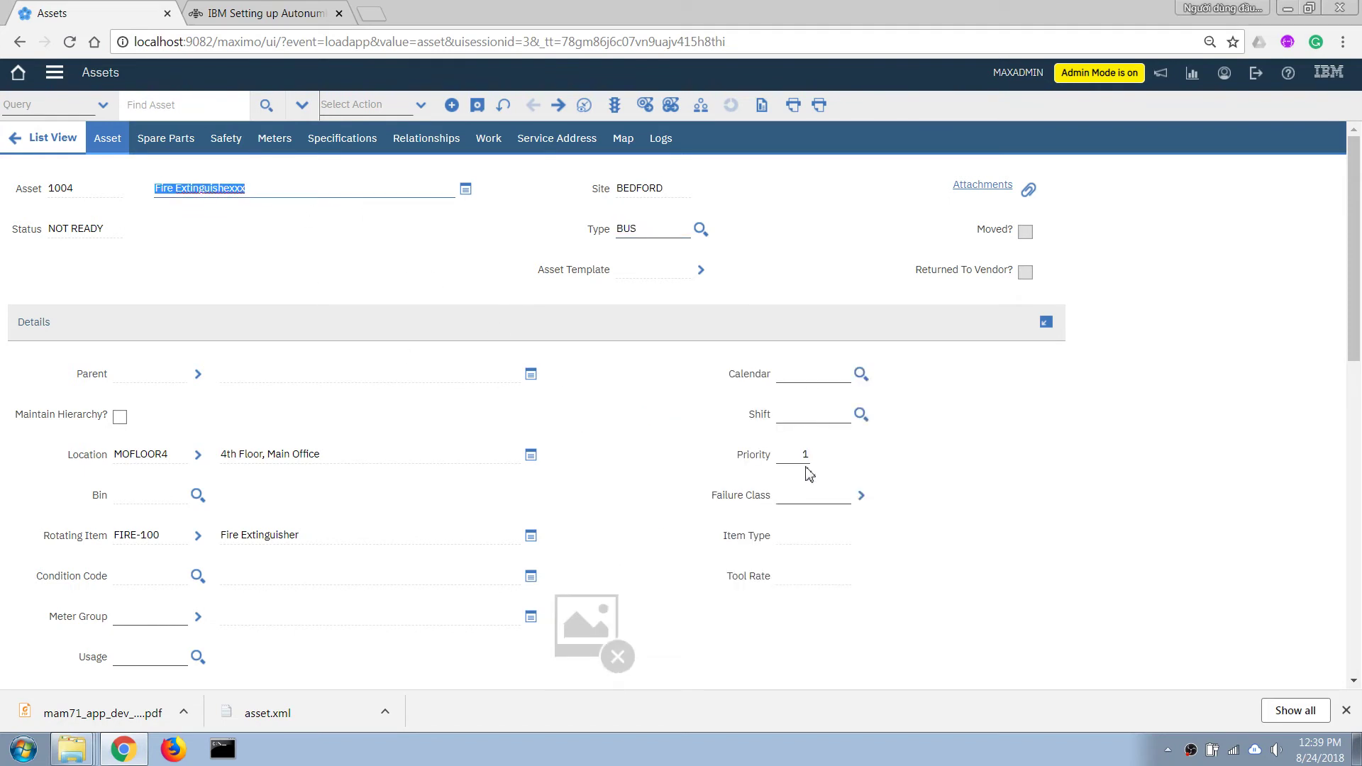
pyautogui.click(797, 453)
pyautogui.write('2')
pyautogui.press('Tab')
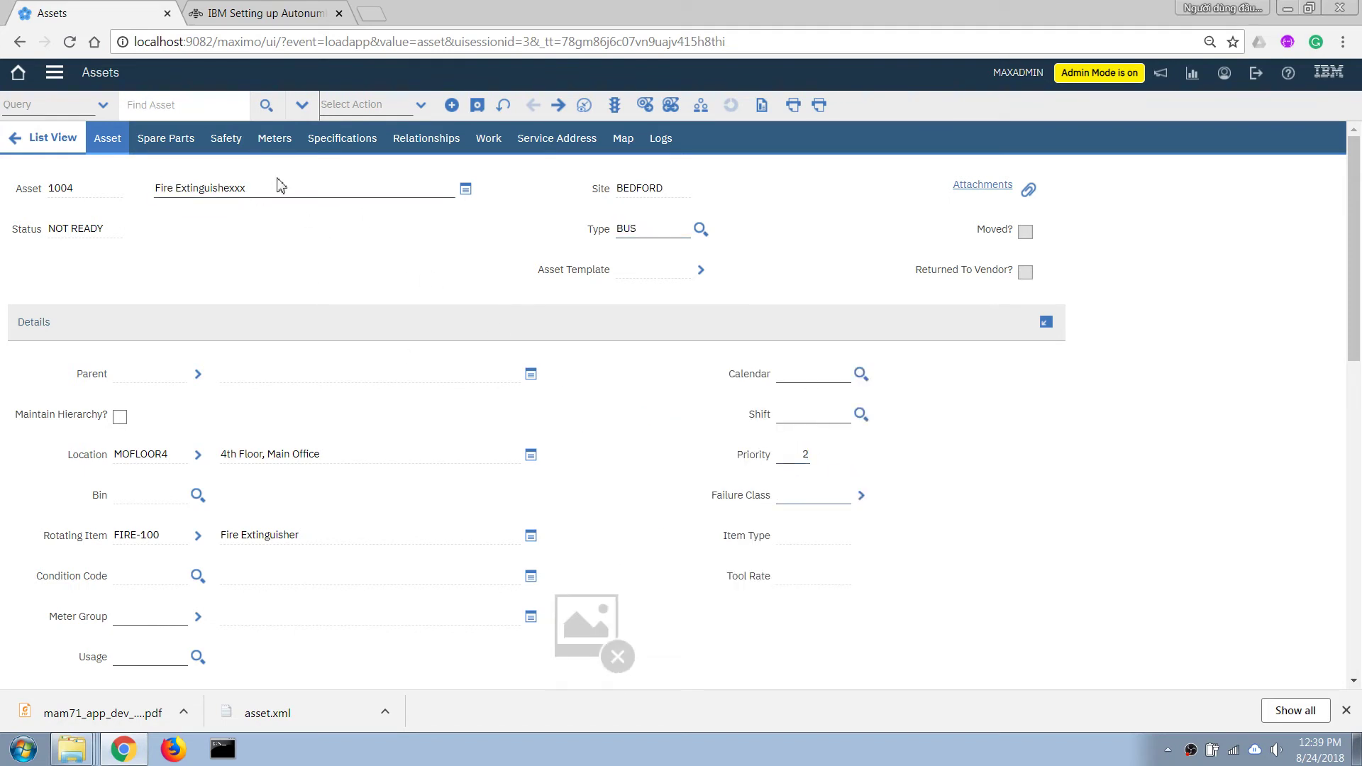
pyautogui.click(278, 186)
pyautogui.write('xxxx')
pyautogui.press('Tab')
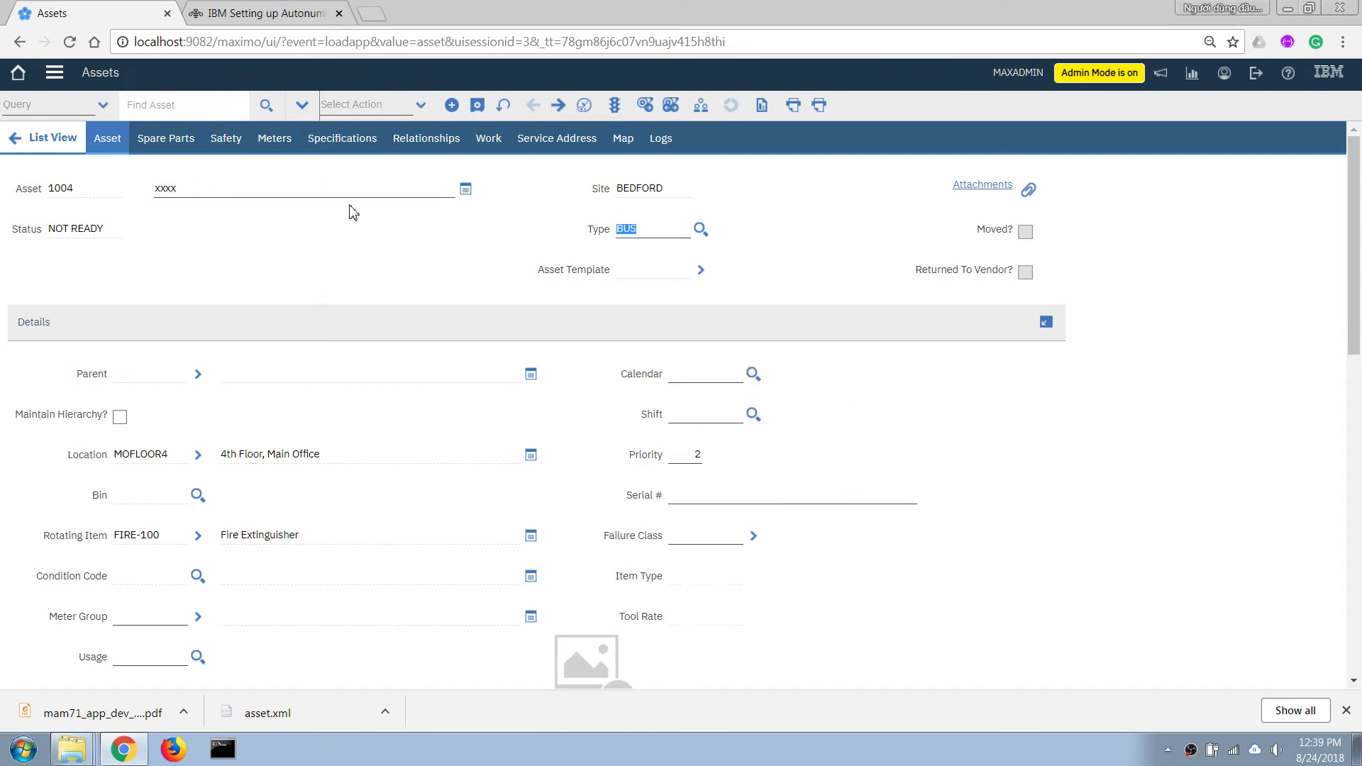
# Go to Application Designer without saving the asset edits and list its applications
pyautogui.click(55, 72)
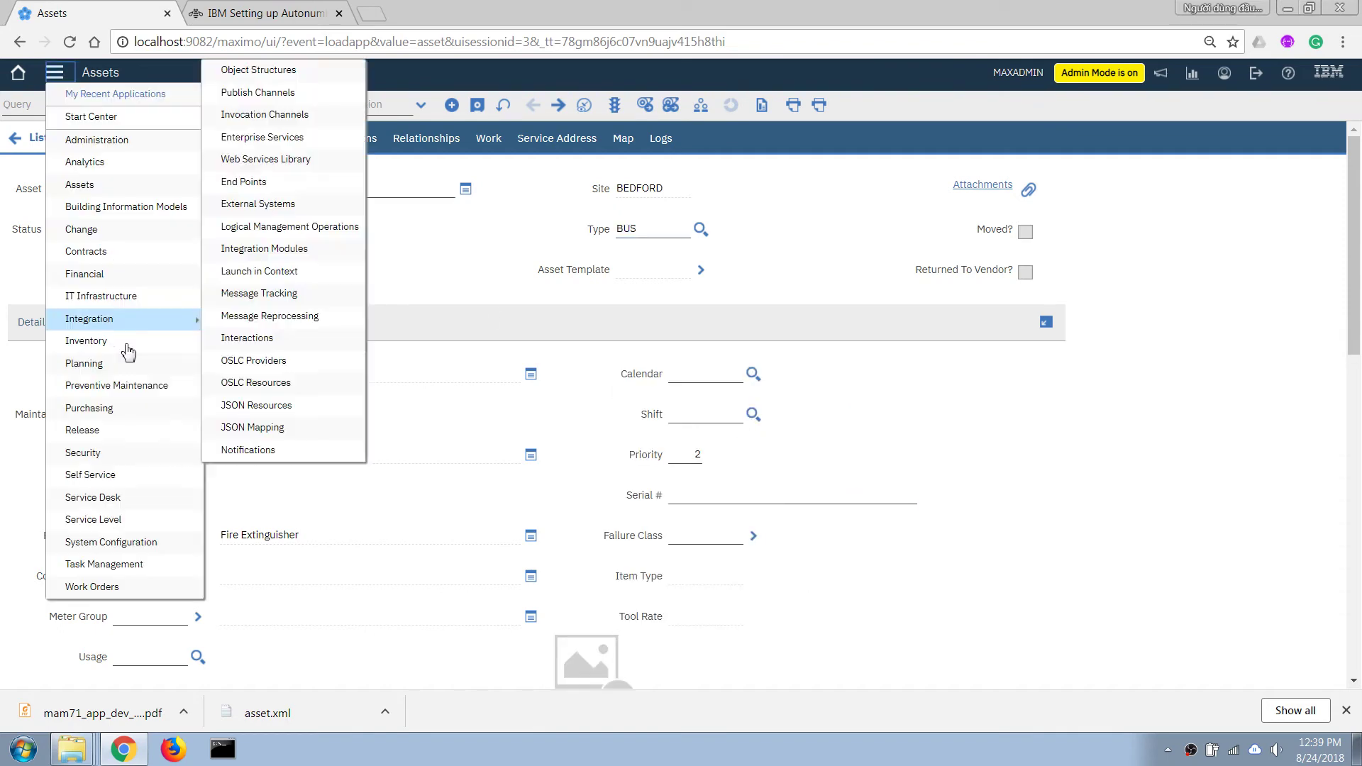
pyautogui.moveTo(182, 542)
pyautogui.moveTo(267, 541)
pyautogui.click(453, 298)
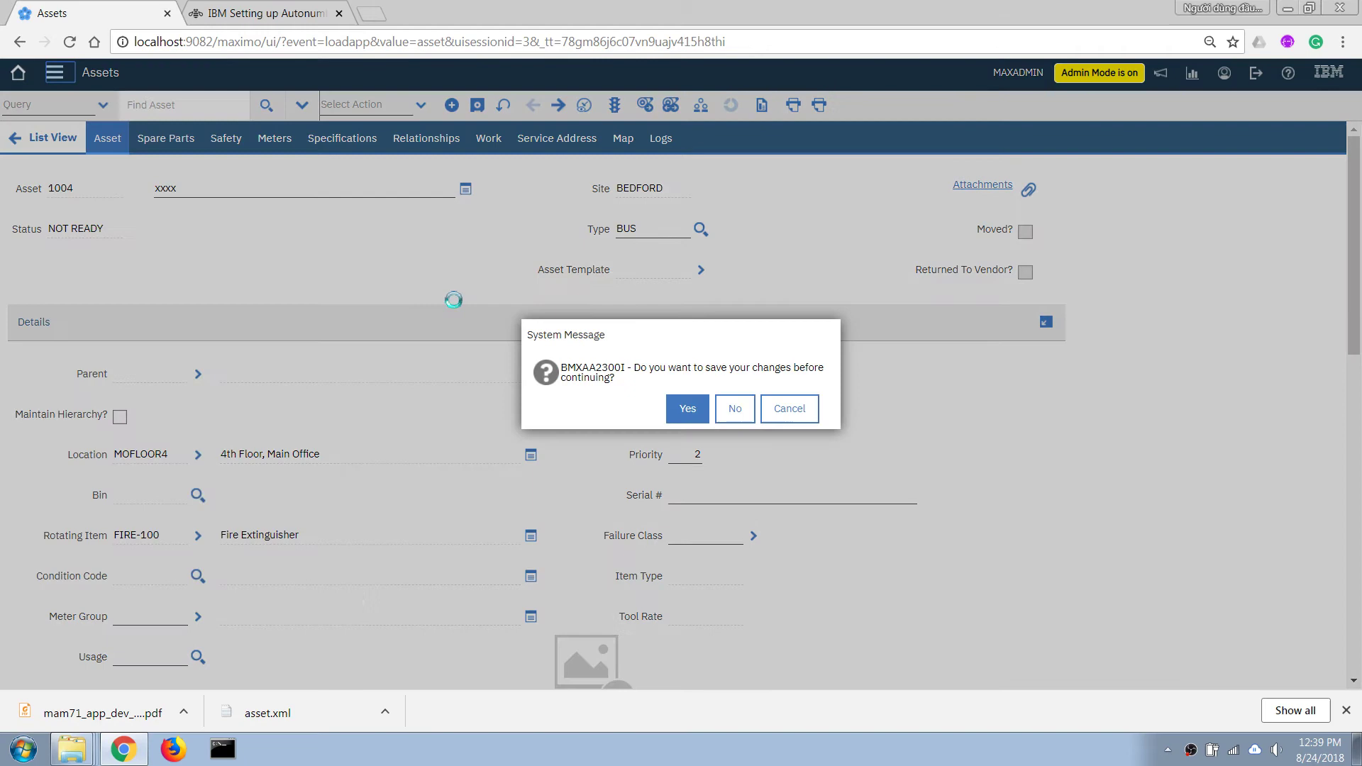
pyautogui.click(735, 408)
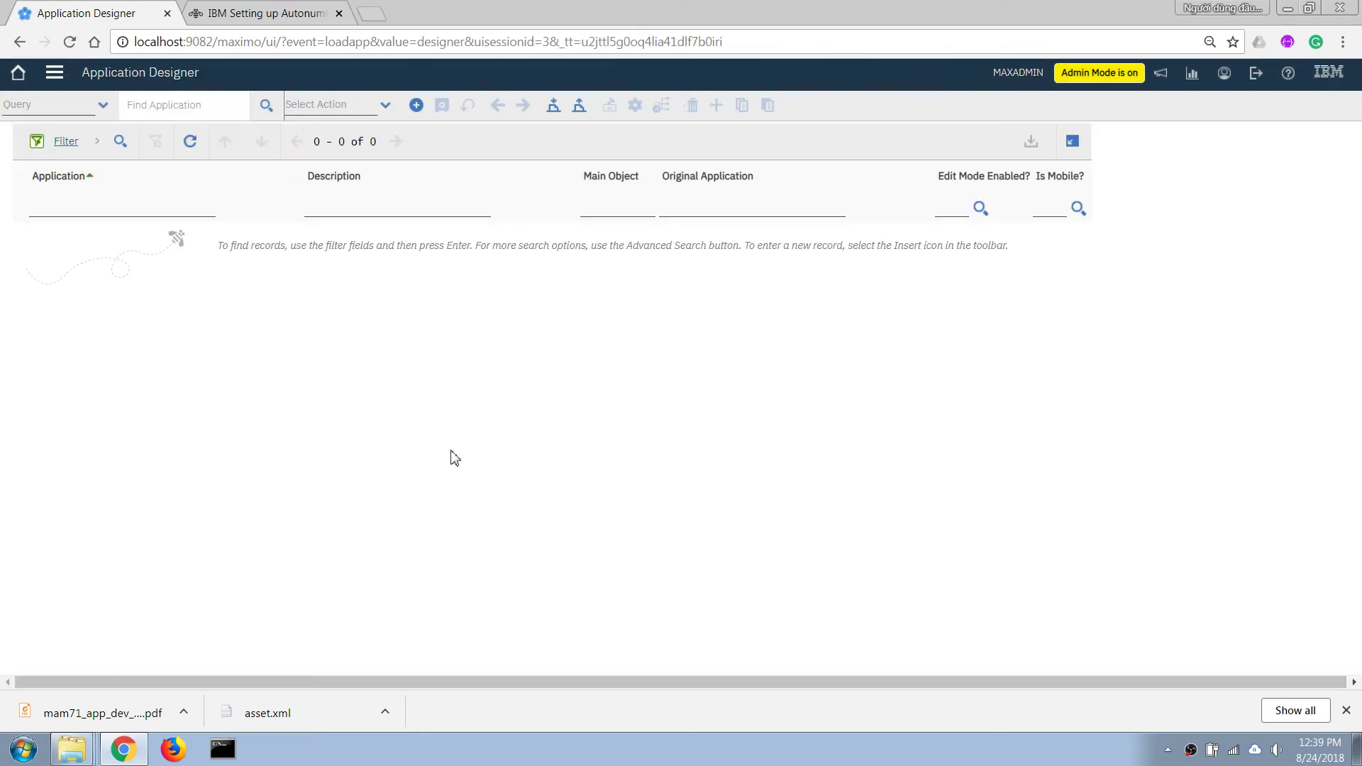
pyautogui.press('Return')
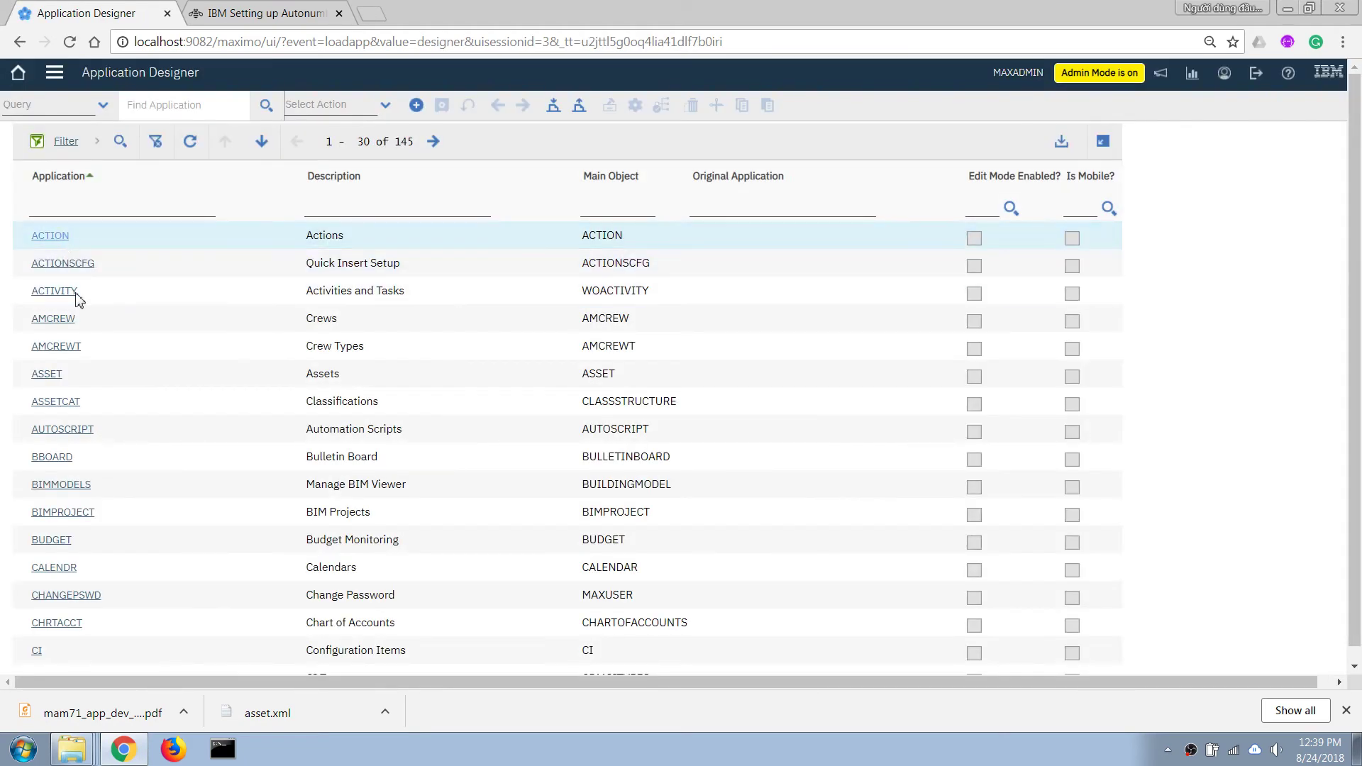
# Open the ASSET application's Asset tab and bring up options for the Priority field
pyautogui.click(74, 206)
pyautogui.press('Return')
pyautogui.click(47, 240)
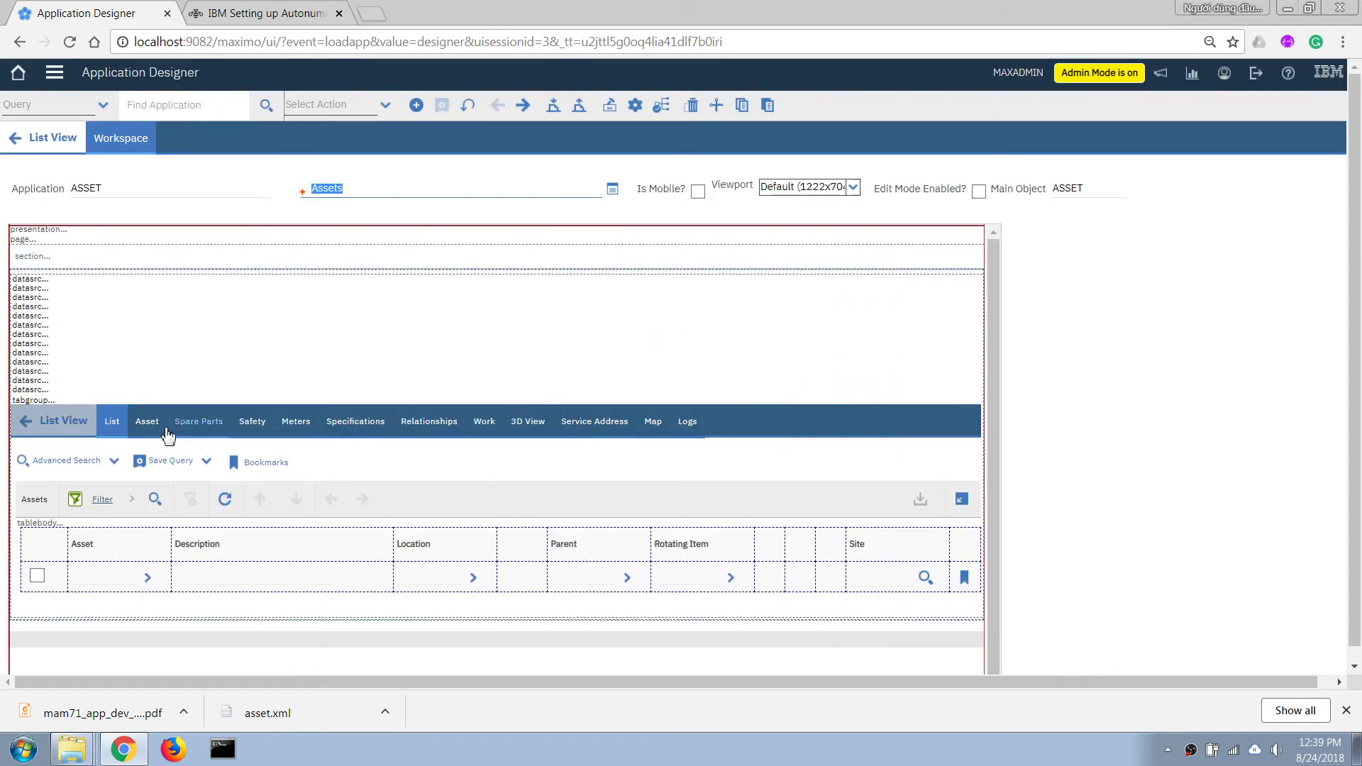
pyautogui.click(147, 421)
pyautogui.scroll(-5, 377, 507)
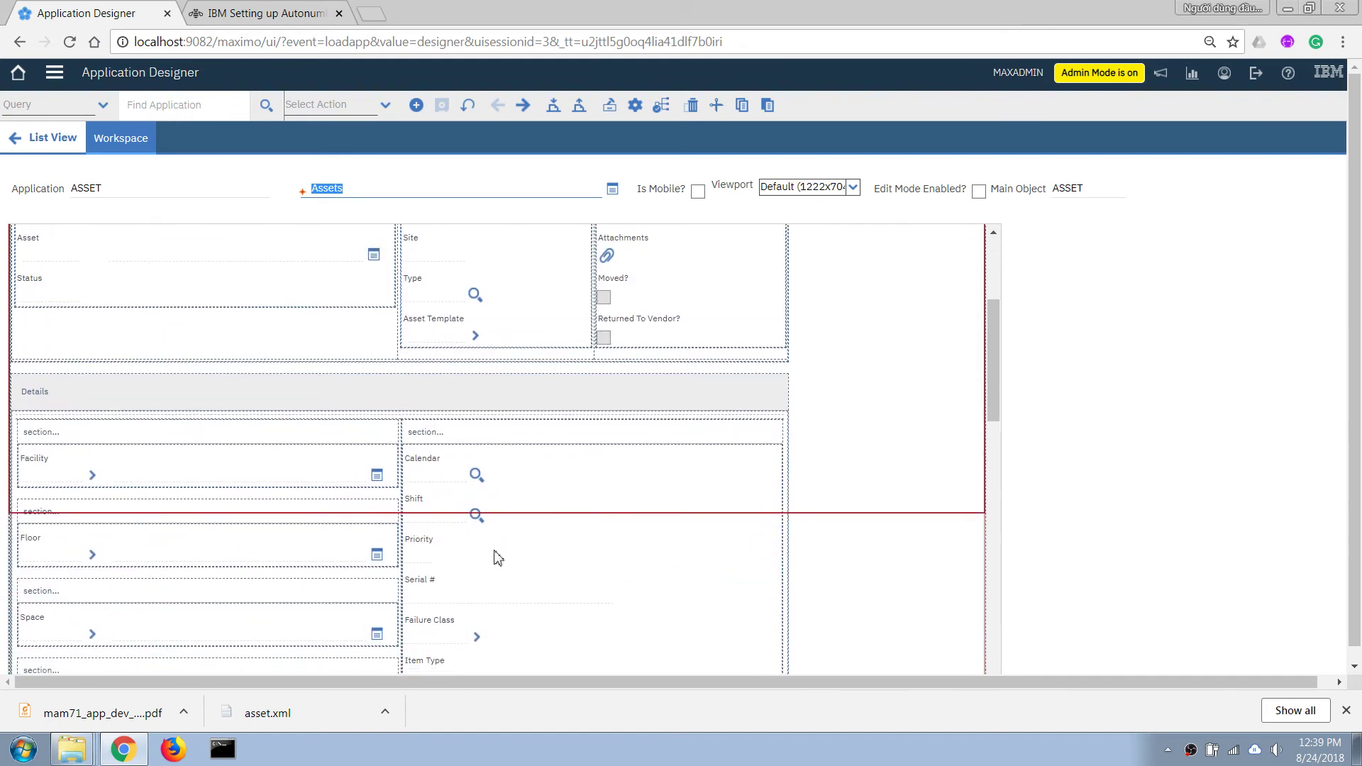
pyautogui.rightClick(419, 379)
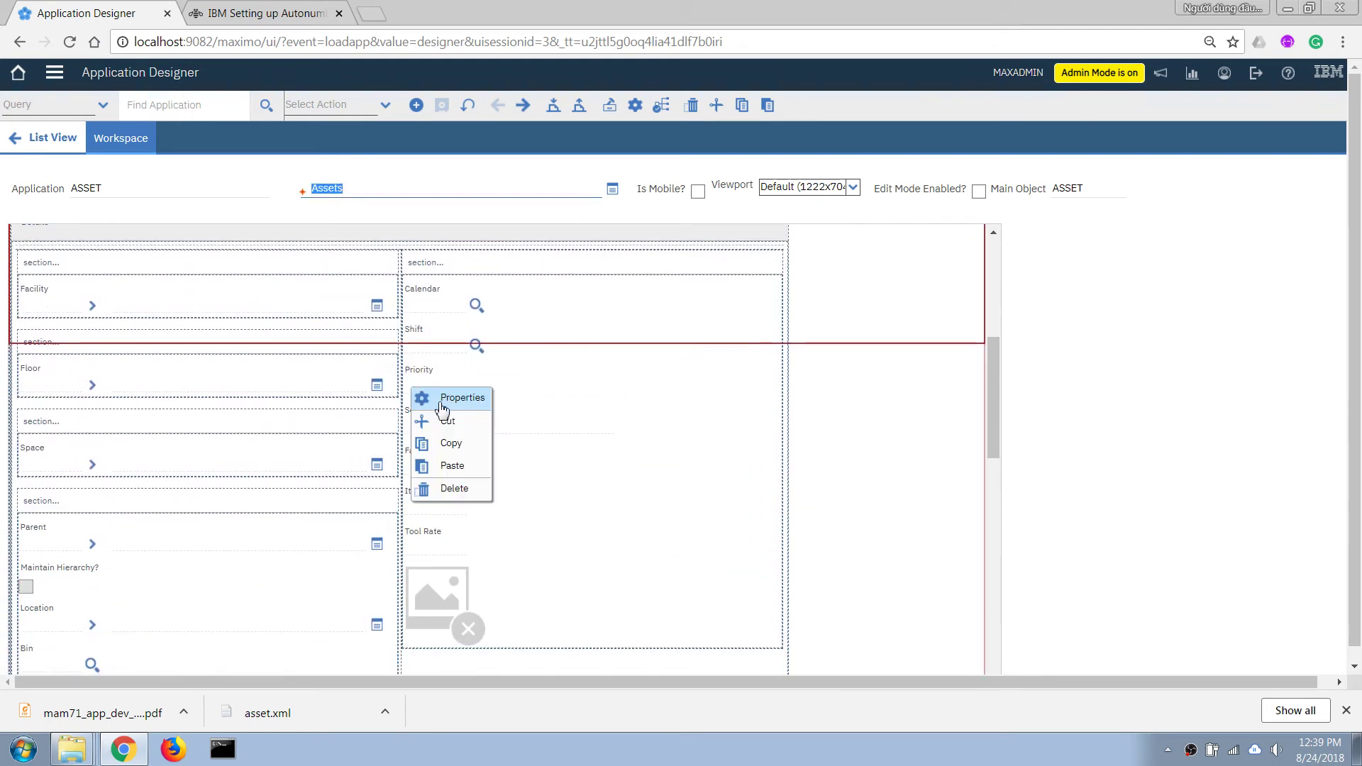
# Enable Always Synchronous on the Priority text box and save the ASSET design
pyautogui.click(434, 398)
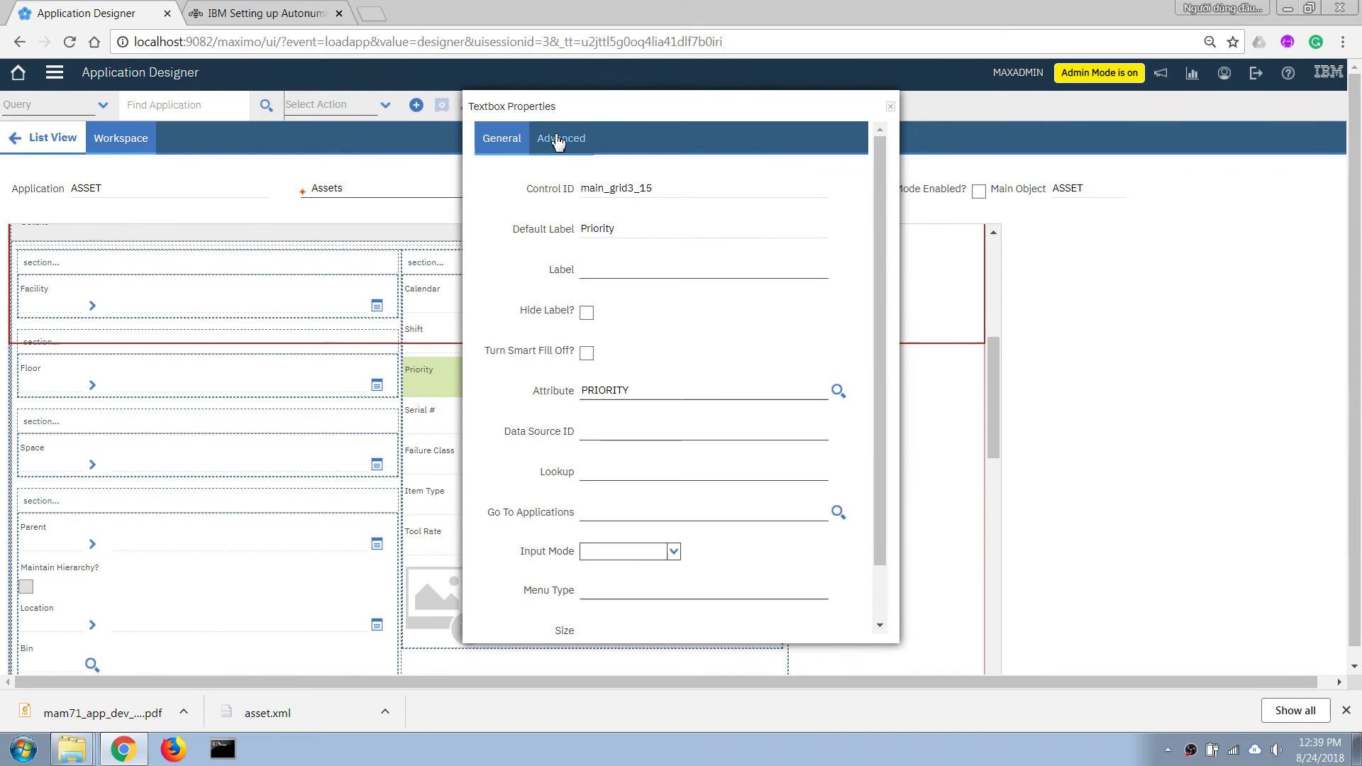
pyautogui.click(559, 138)
pyautogui.click(626, 390)
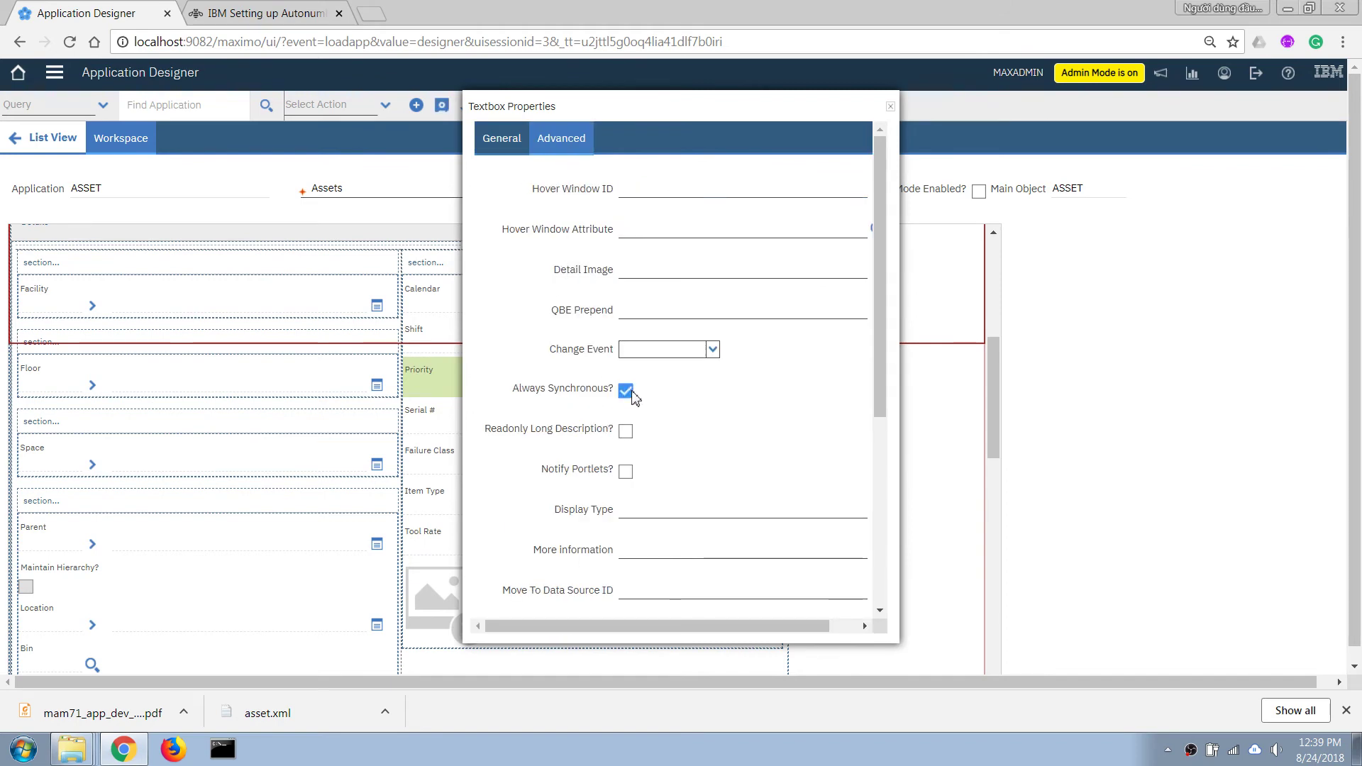
pyautogui.click(892, 108)
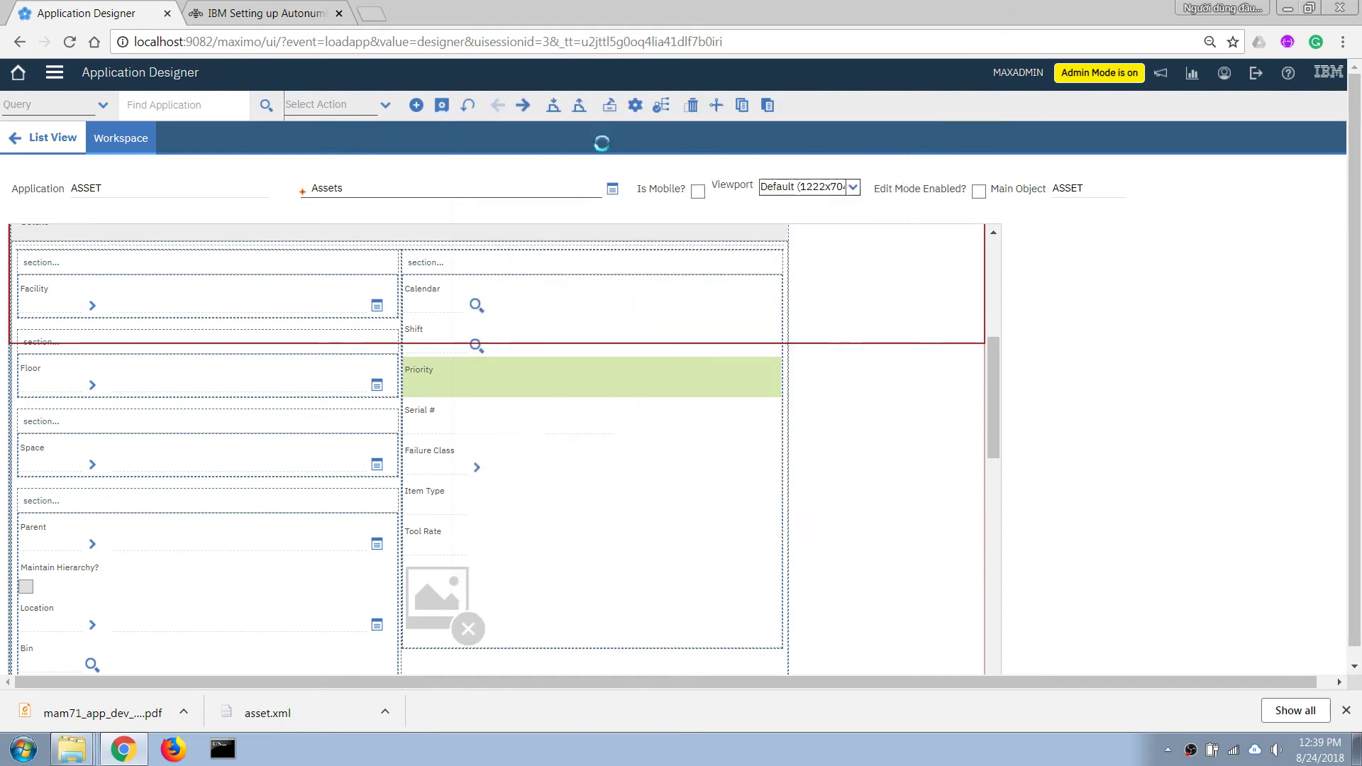
pyautogui.click(442, 106)
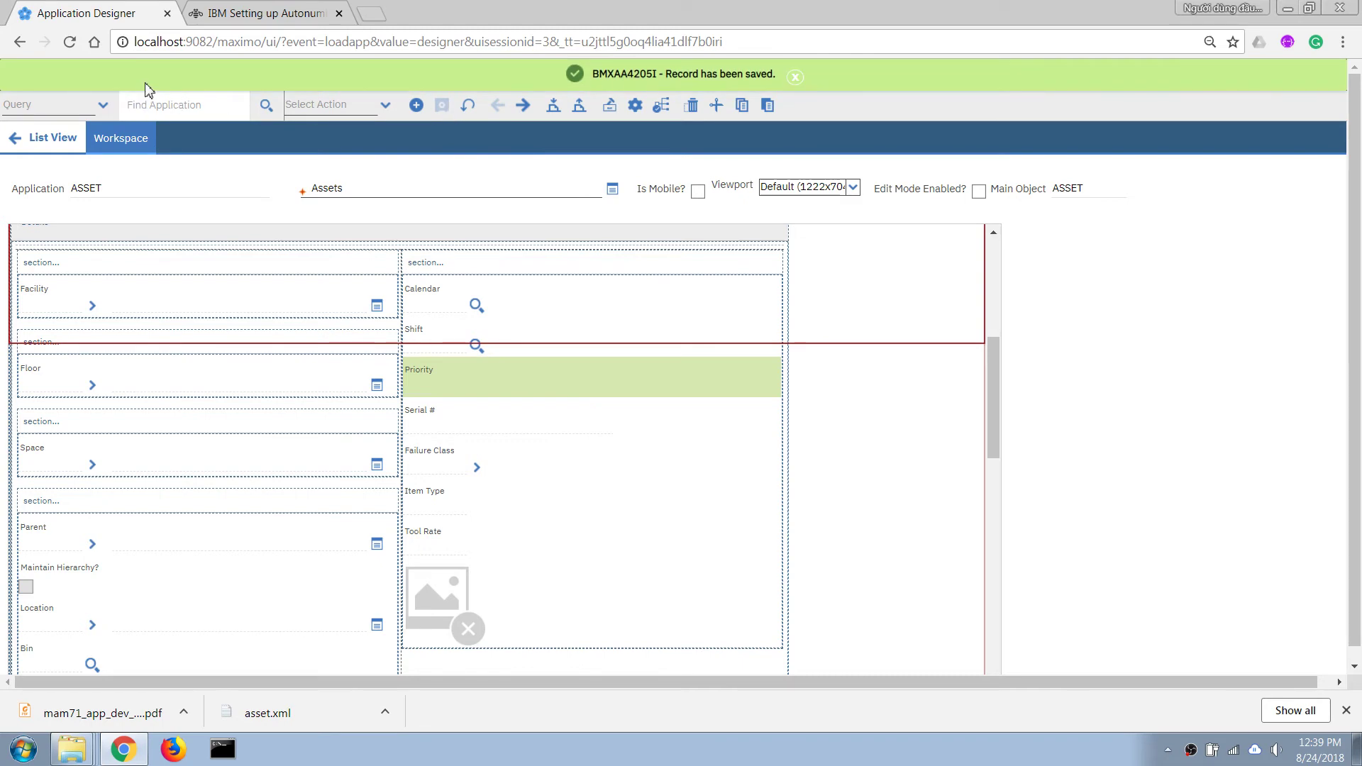
pyautogui.click(55, 71)
# Reopen asset 1004 and switch its Priority to 1, then back to 2, watching Serial # hide and reappear
pyautogui.moveTo(109, 188)
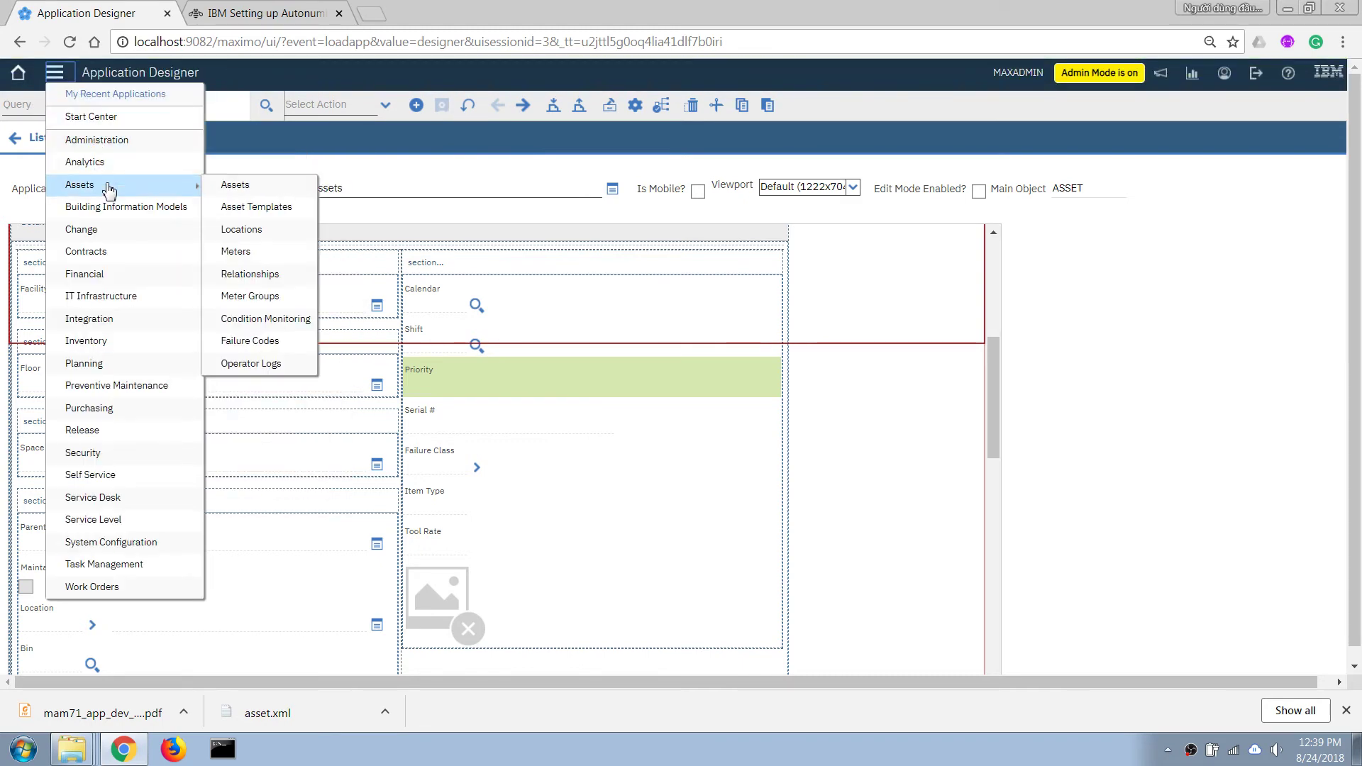
pyautogui.click(235, 184)
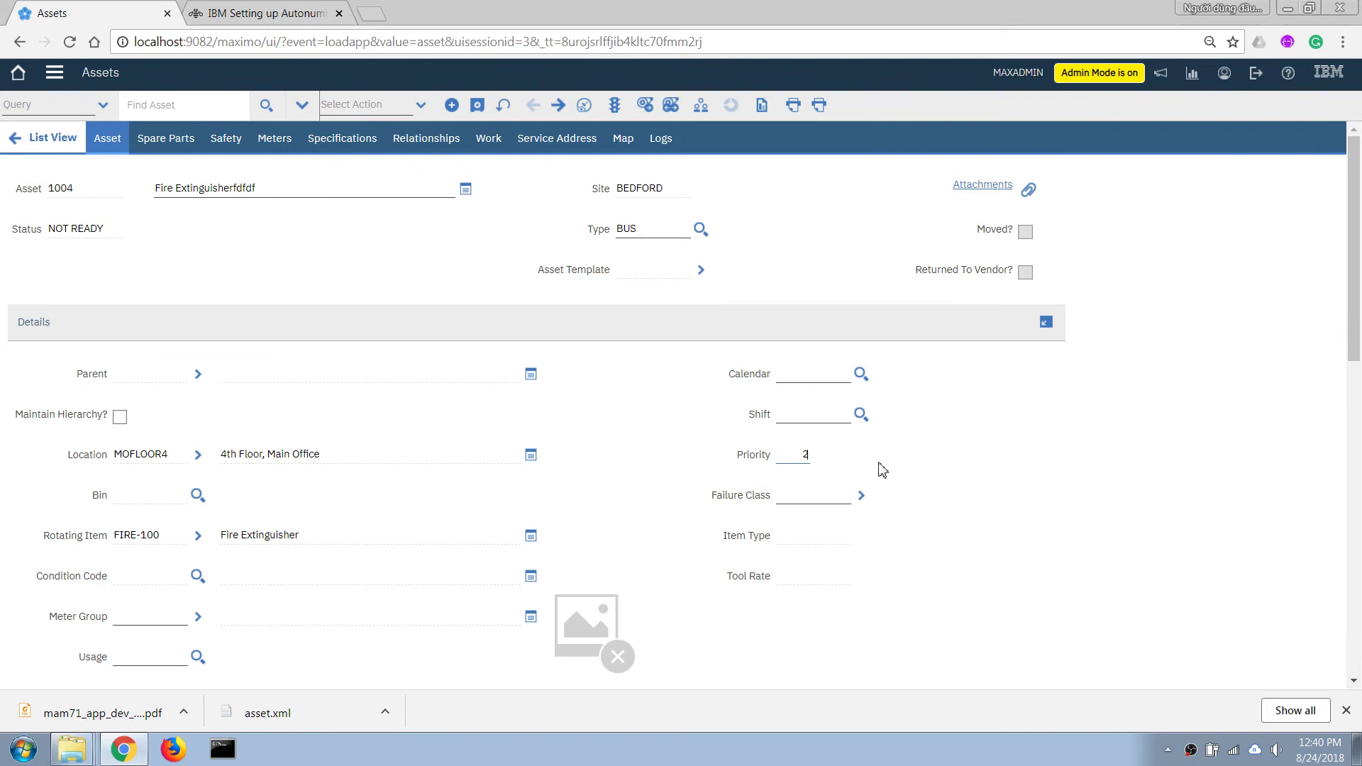
pyautogui.press('Tab')
pyautogui.doubleClick(703, 463)
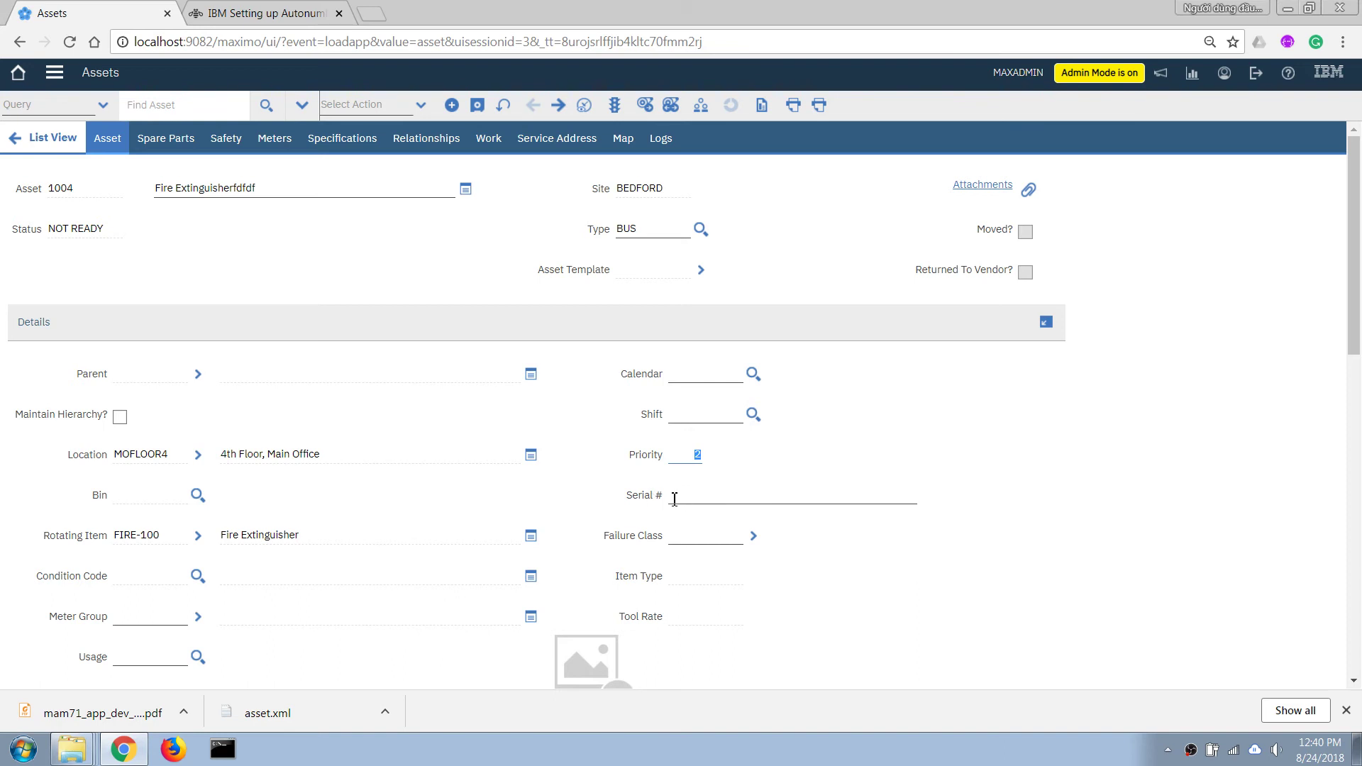
pyautogui.write('1')
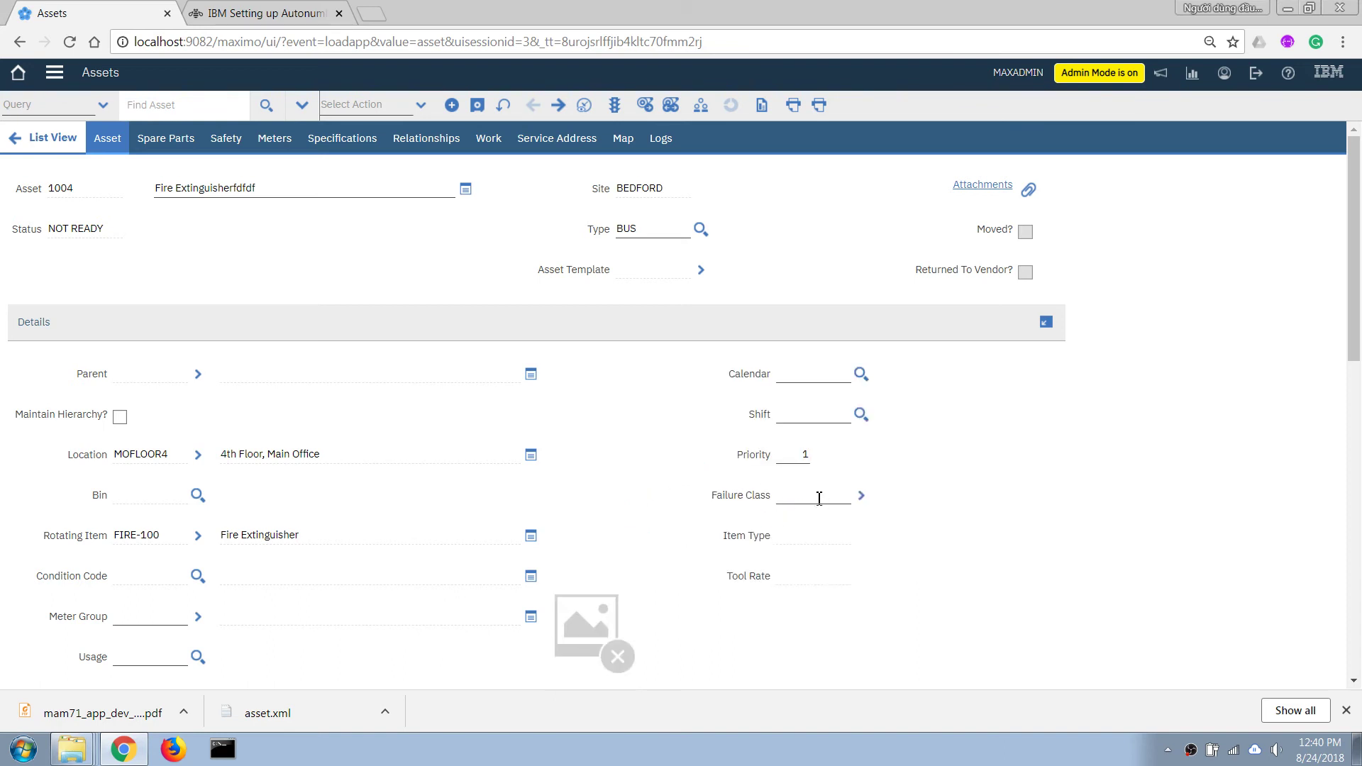
pyautogui.write('2')
pyautogui.press('Tab')
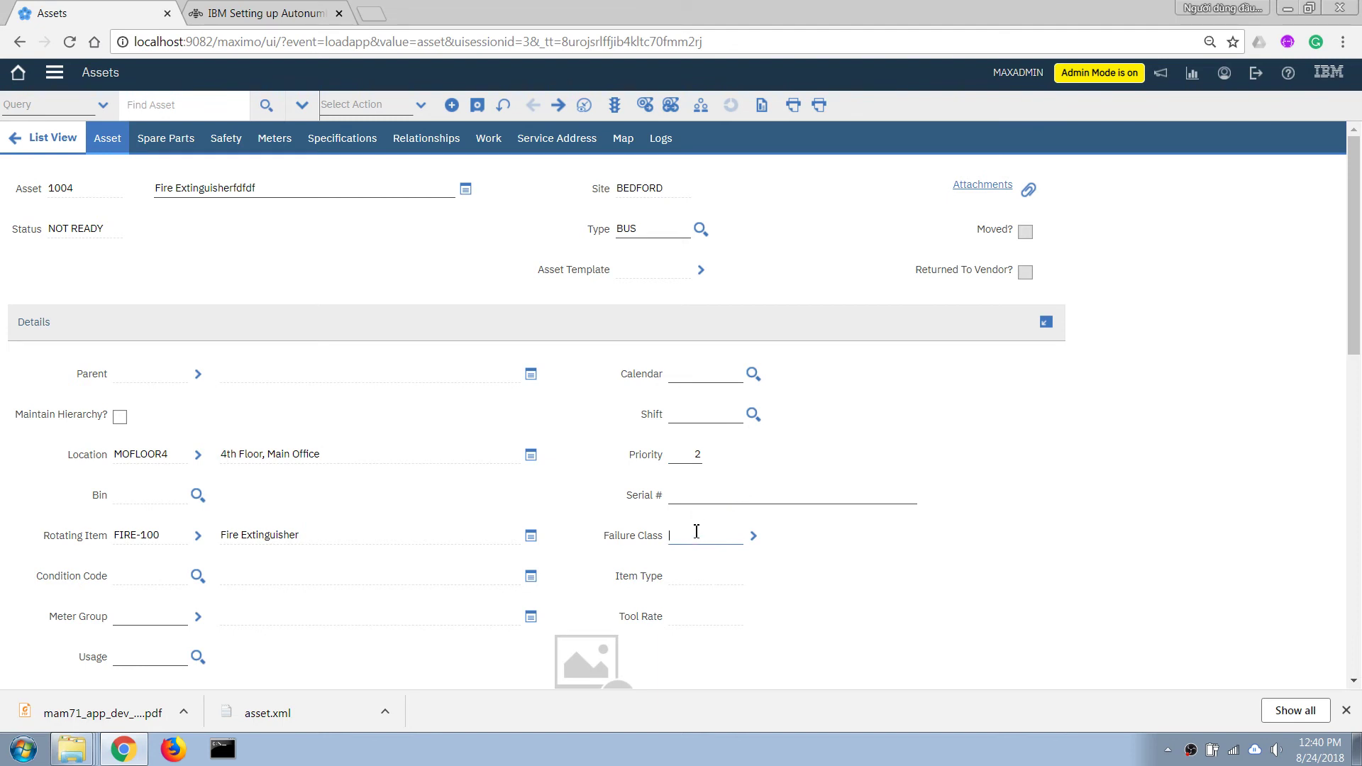
pyautogui.click(696, 460)
pyautogui.doubleClick(698, 454)
# Leave asset 1004 unsaved and go to Administration > Conditional Expression Manager
pyautogui.click(696, 458)
pyautogui.click(55, 72)
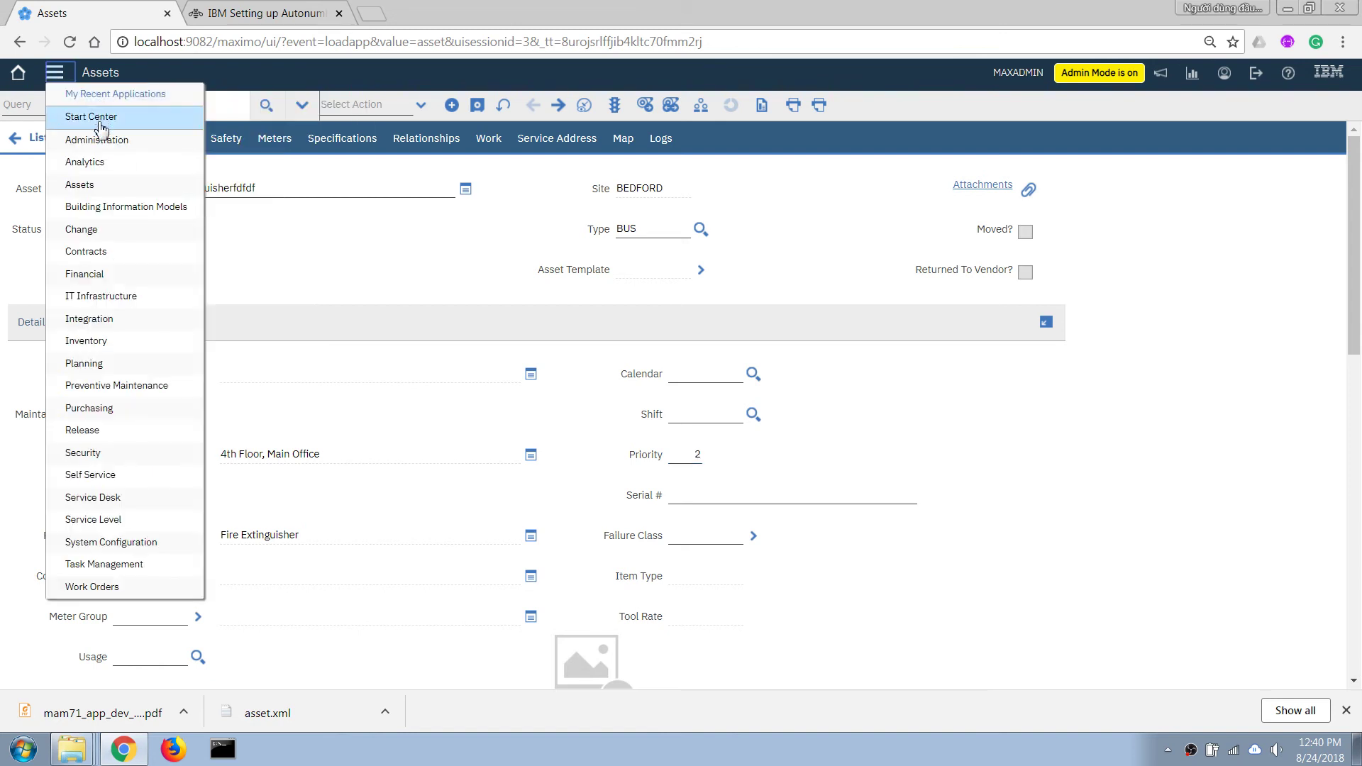
pyautogui.moveTo(116, 165)
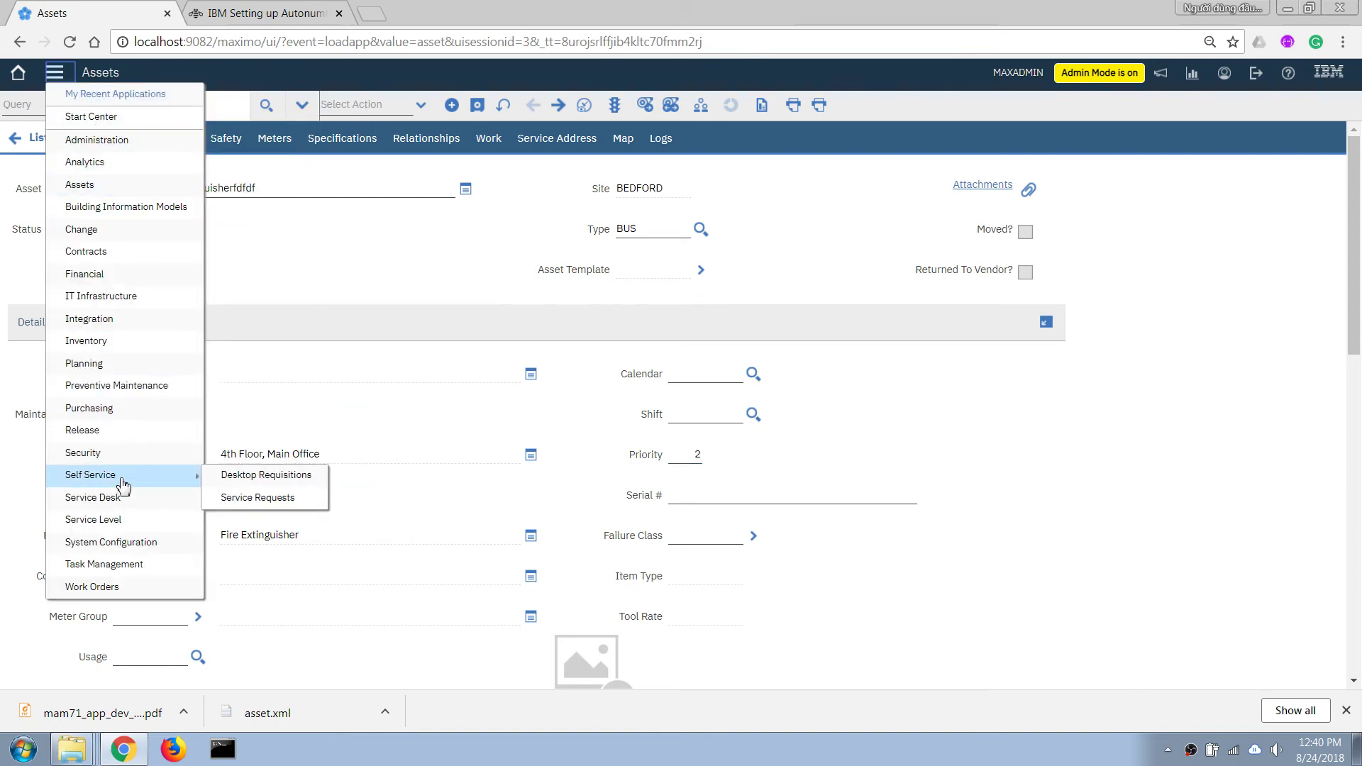
pyautogui.moveTo(202, 551)
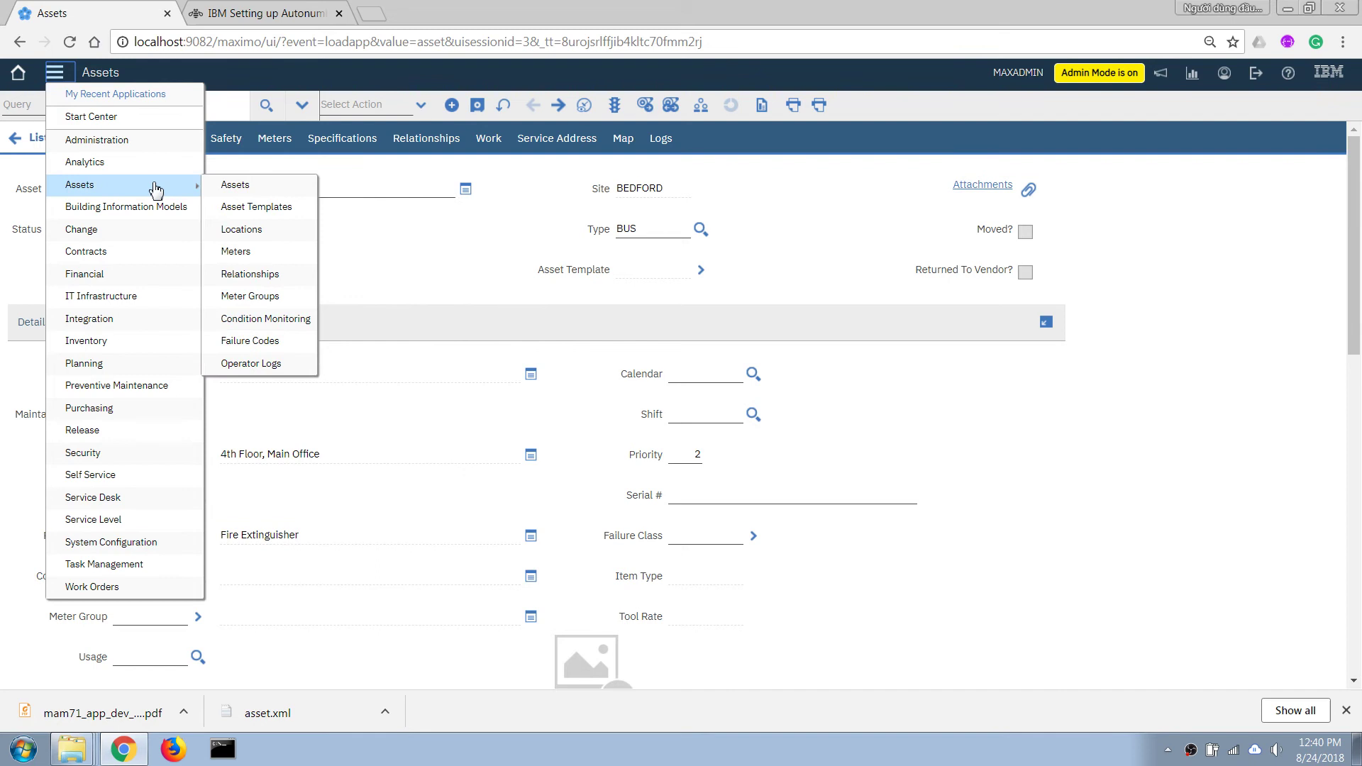
pyautogui.moveTo(154, 186)
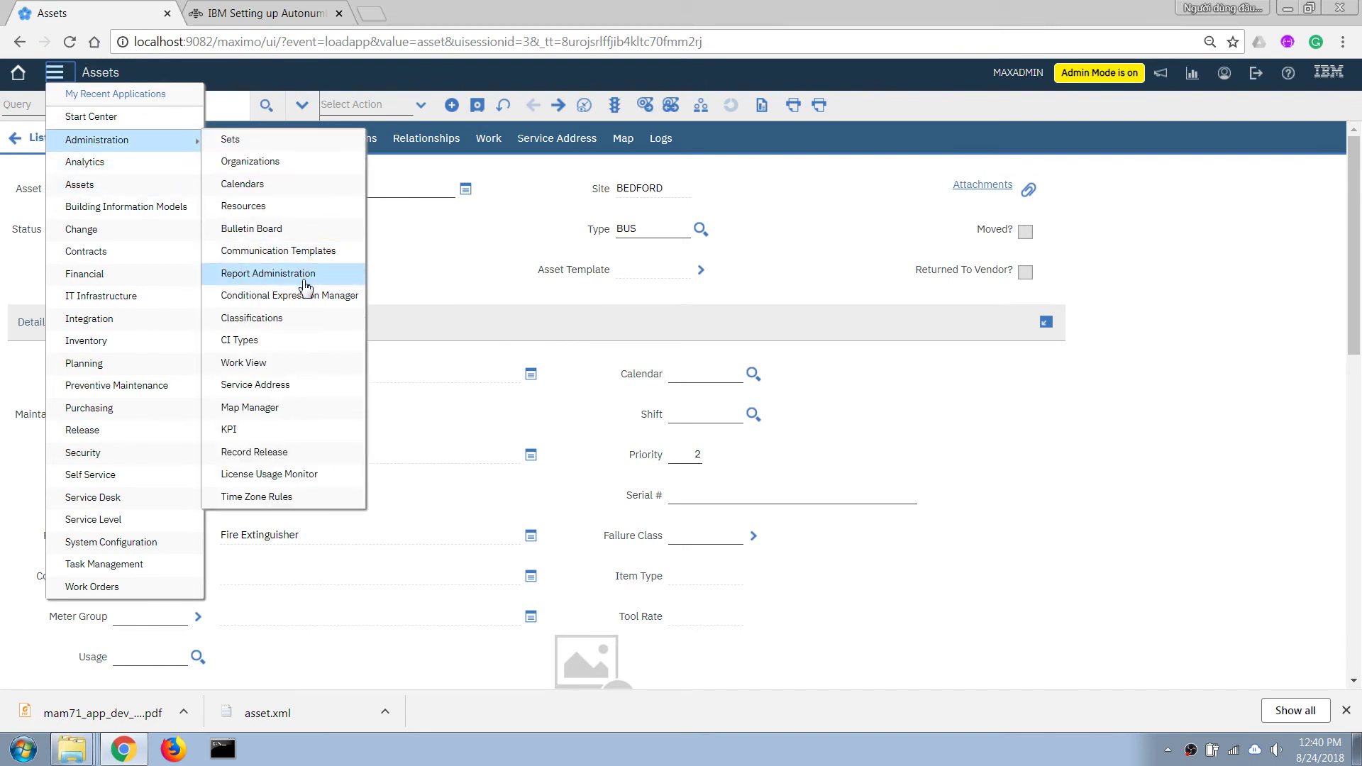
pyautogui.click(294, 303)
# Decline saving the asset and add a new condition described 'Priority = 2'
pyautogui.click(735, 409)
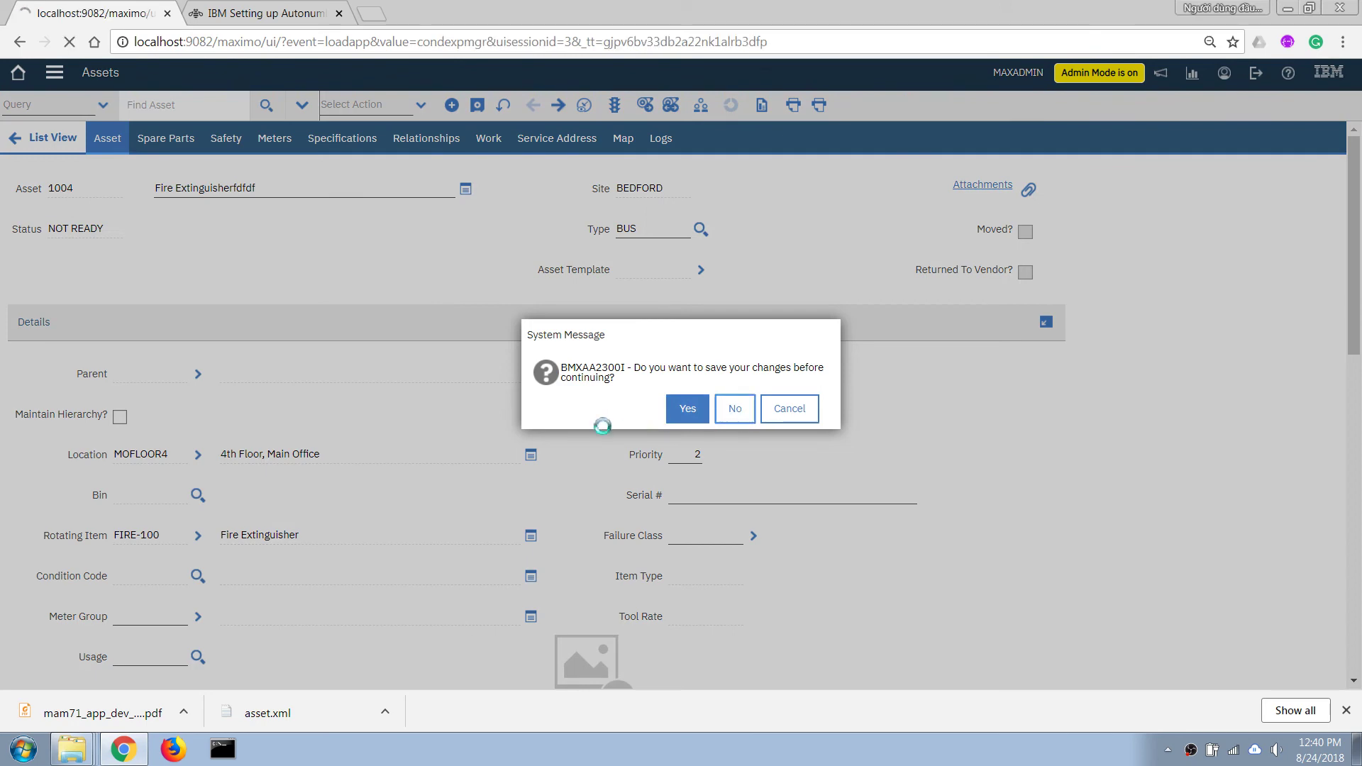
pyautogui.click(59, 518)
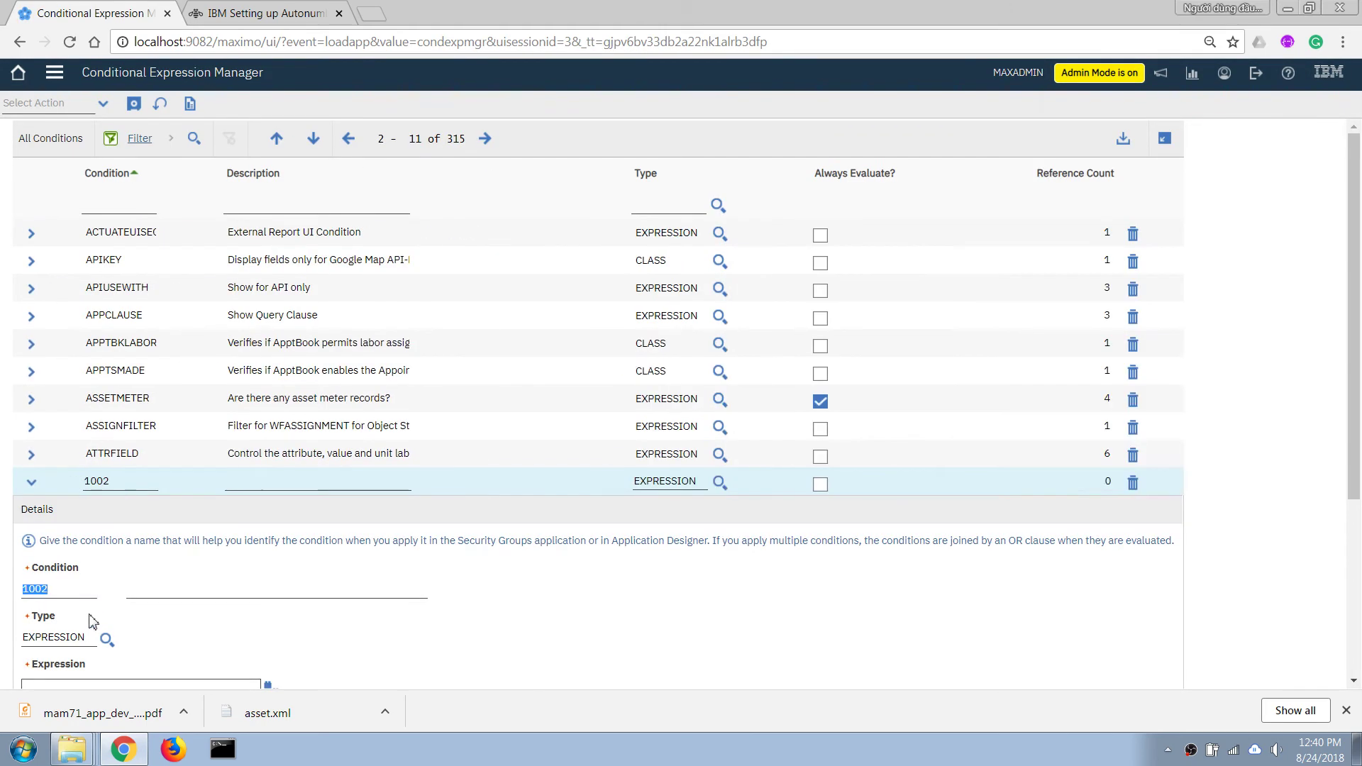
pyautogui.press('Tab')
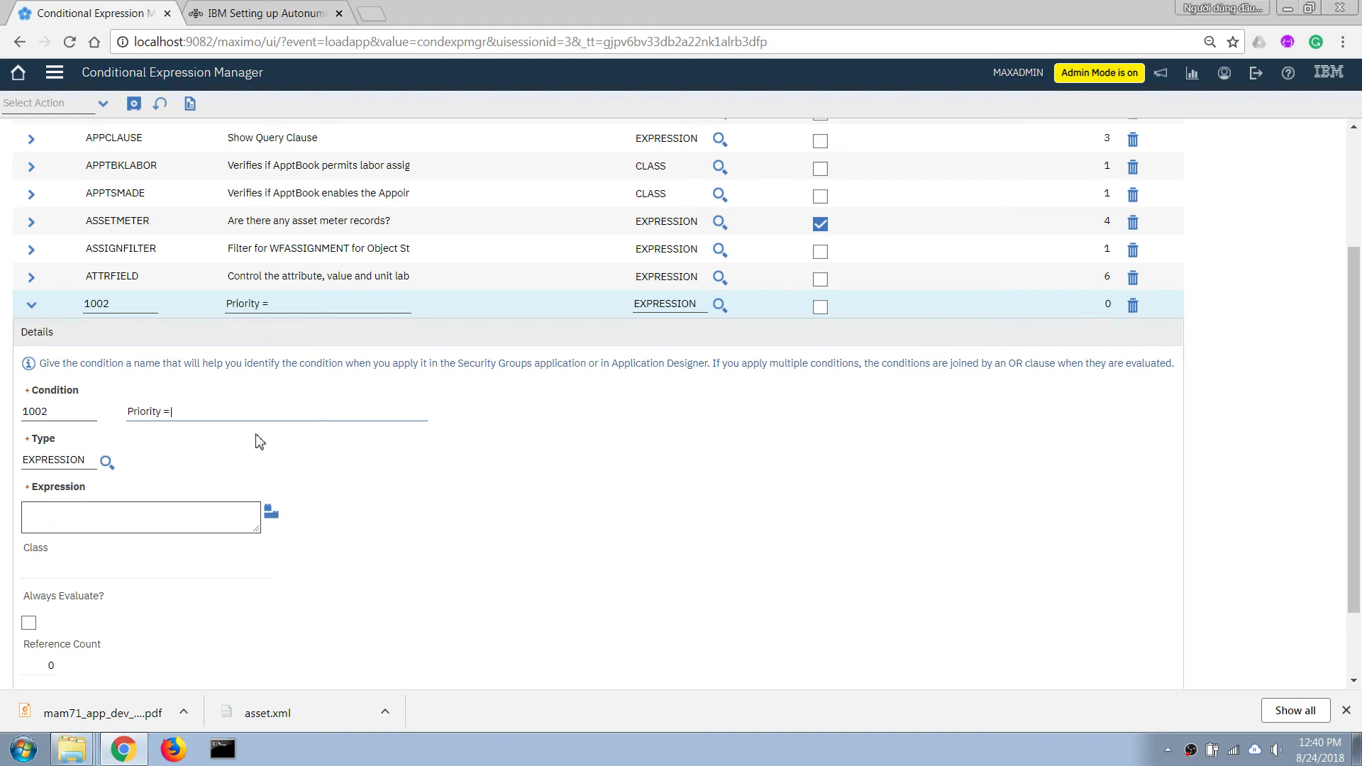
pyautogui.write('Priority = 2')
pyautogui.press('Tab')
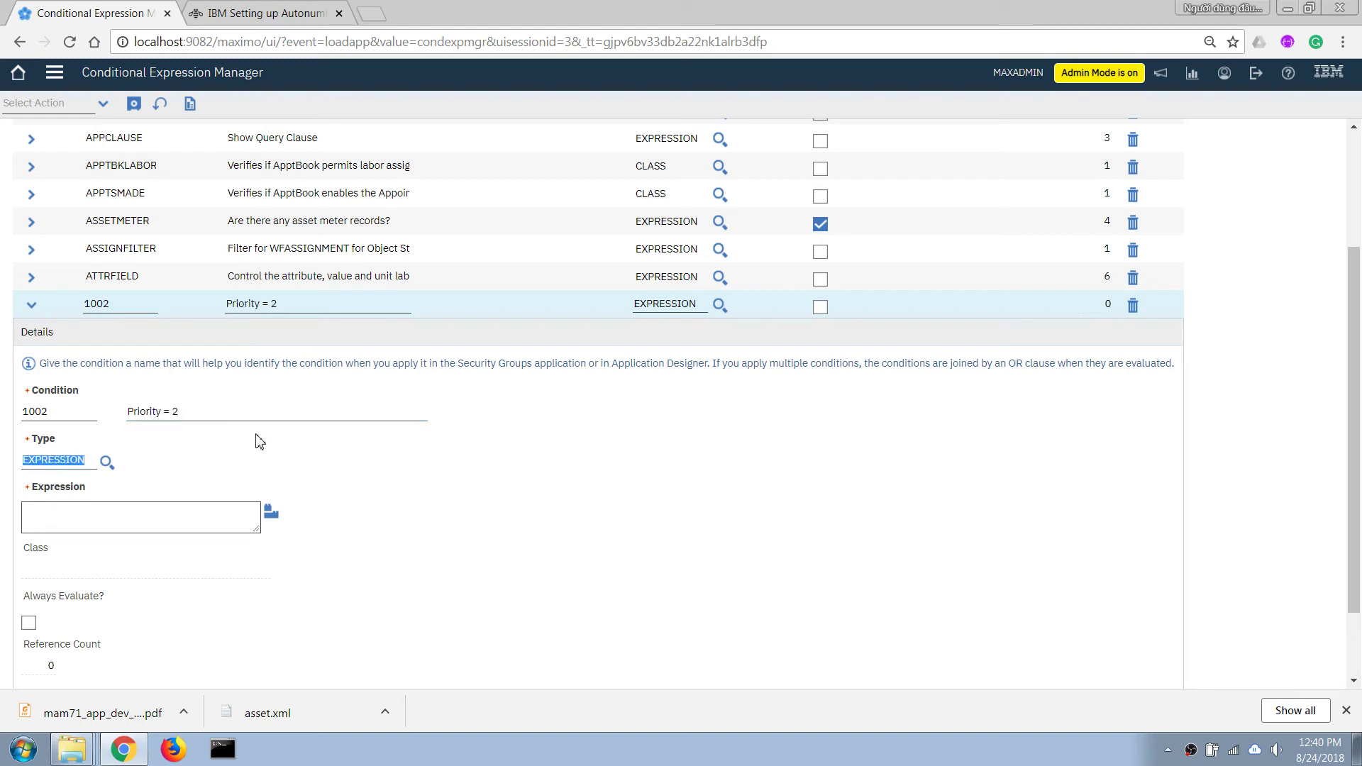
# Give condition 1002 the expression :priority = 2, enable Always Evaluate, and save it
pyautogui.press('Tab')
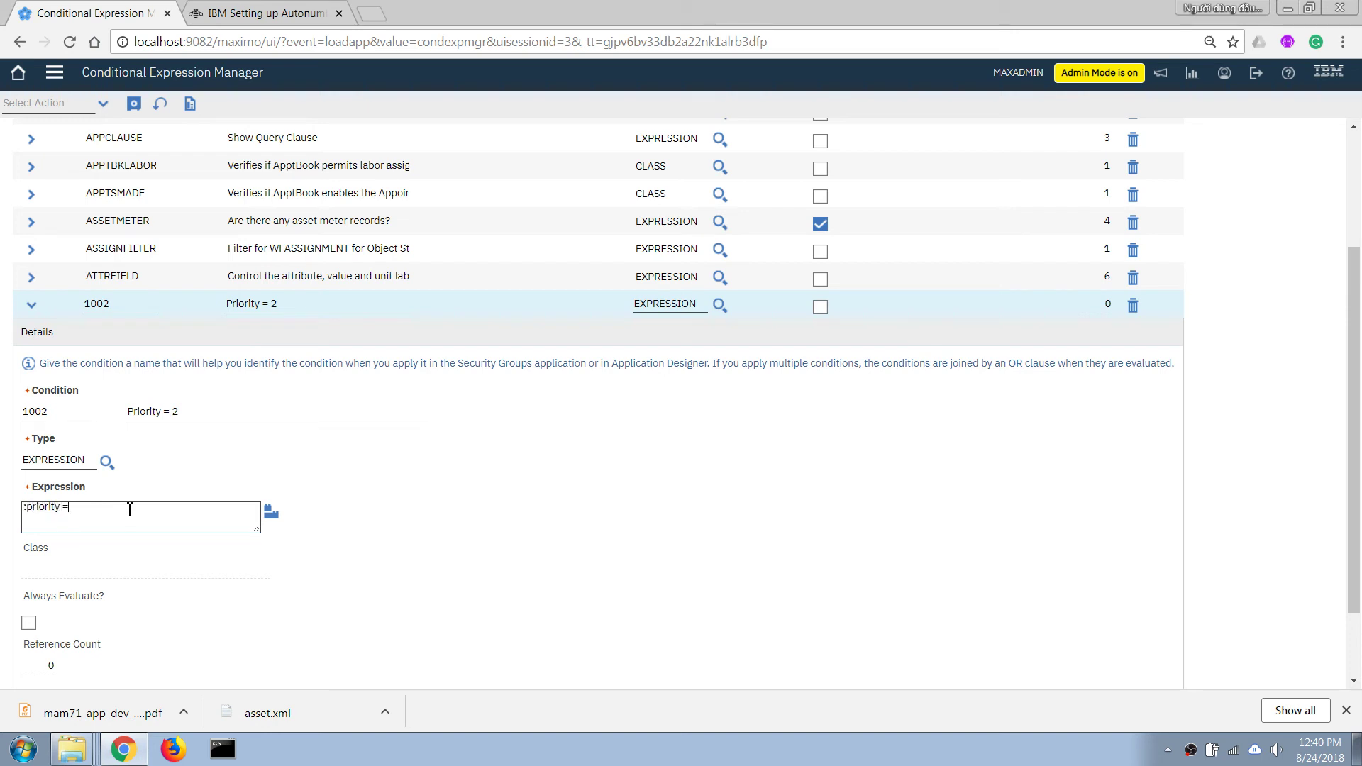
pyautogui.press('Tab')
pyautogui.click(29, 623)
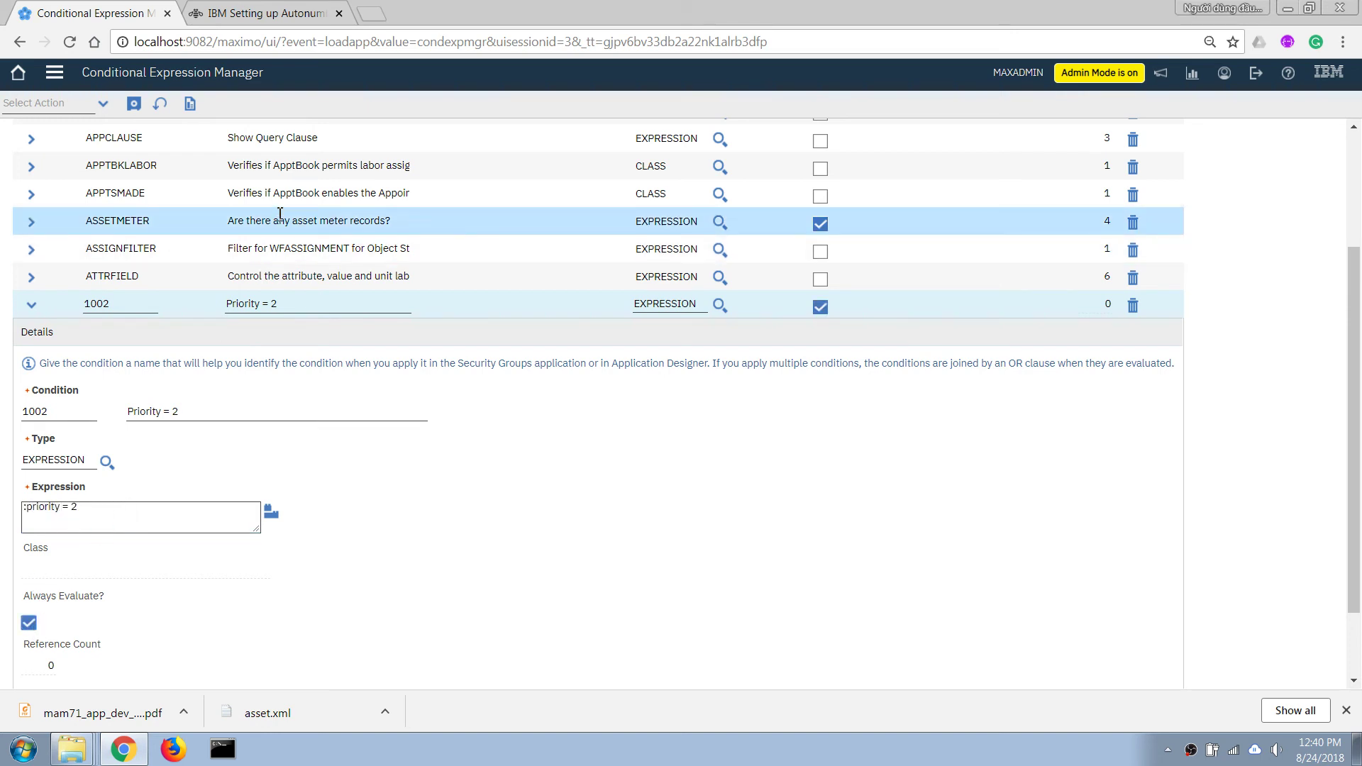
pyautogui.click(133, 103)
pyautogui.scroll(3, 376, 493)
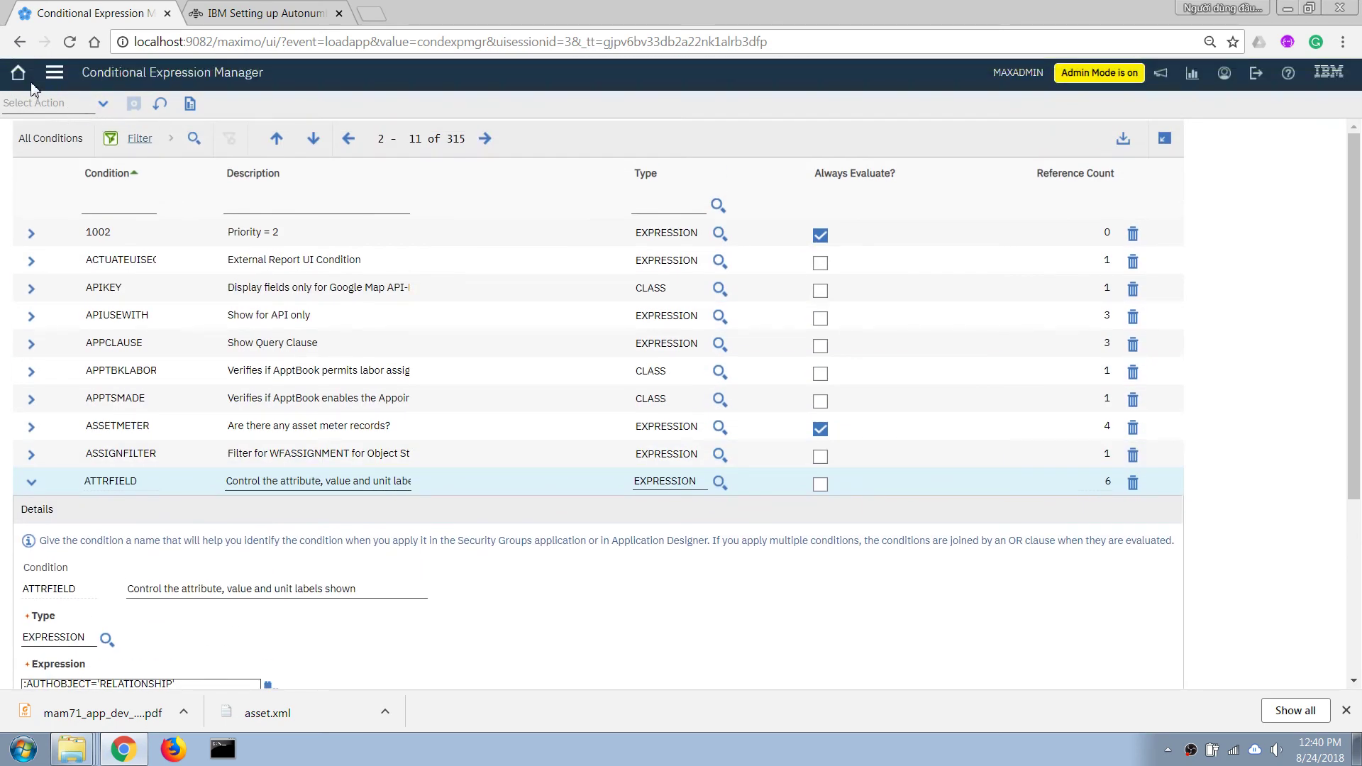
# Open the ASSET application's layout in Application Designer
pyautogui.click(55, 72)
pyautogui.moveTo(111, 542)
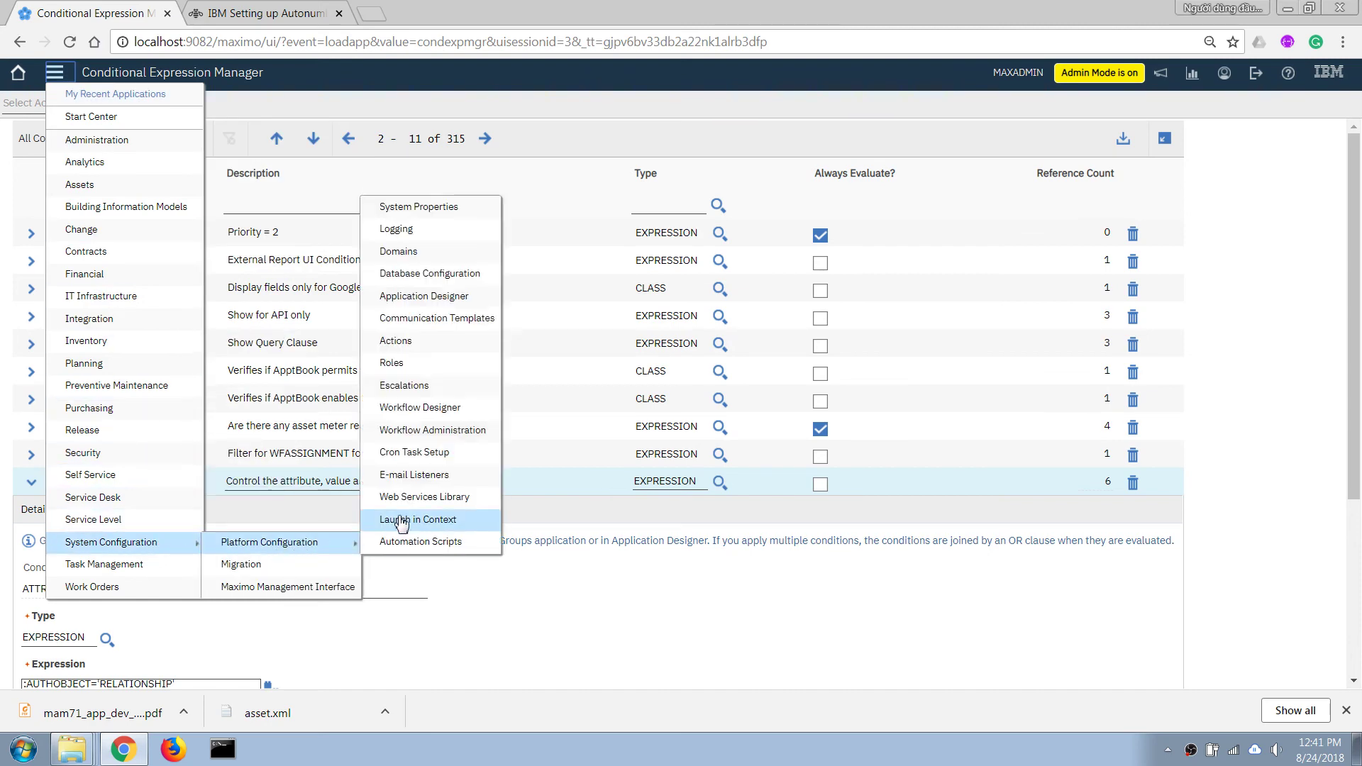
pyautogui.click(449, 301)
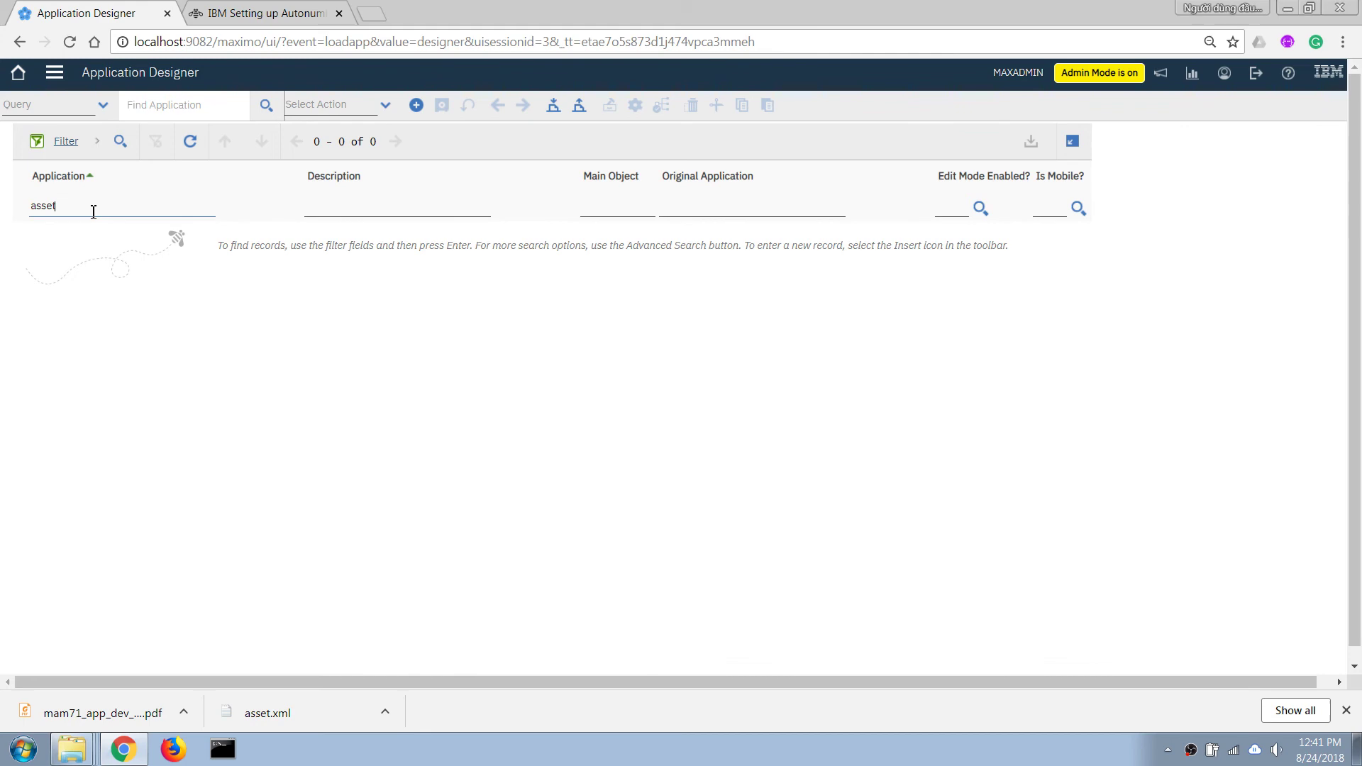
pyautogui.press('Return')
pyautogui.click(52, 237)
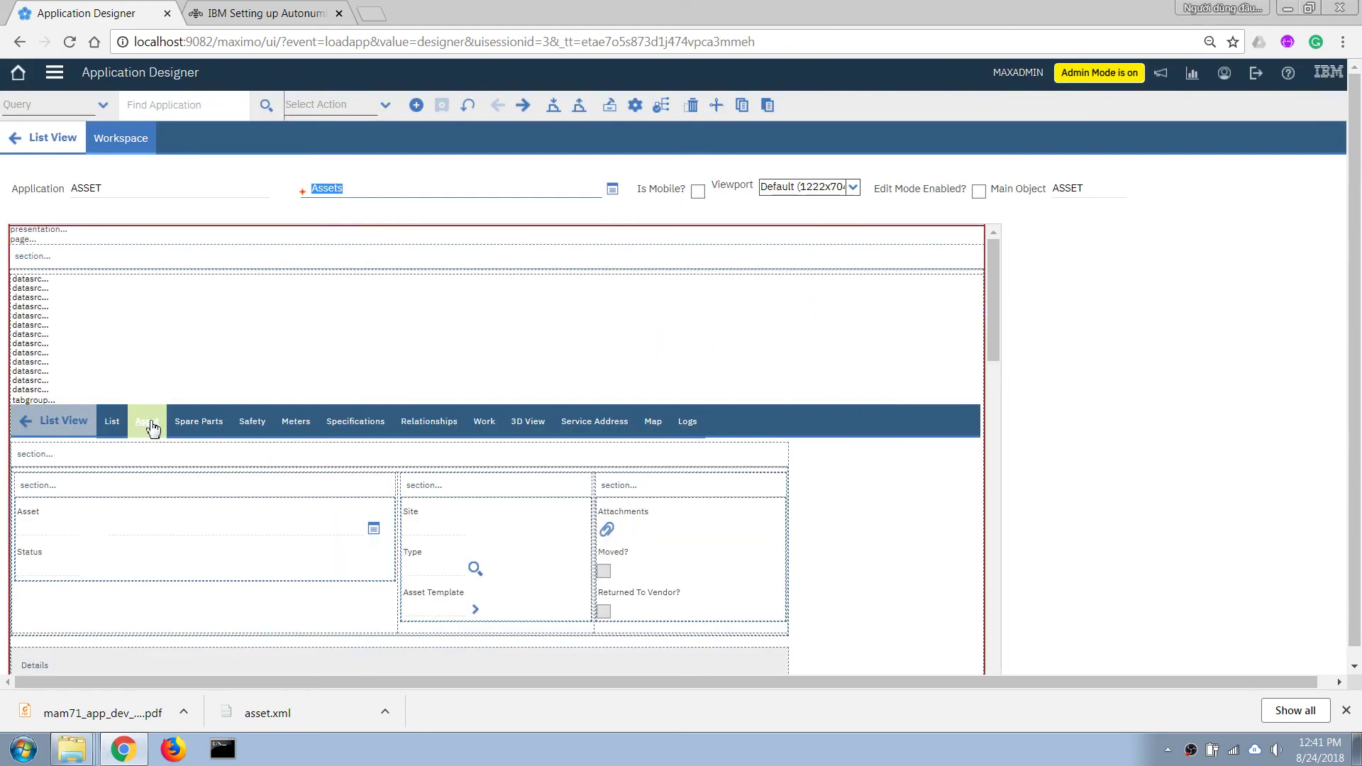
# Open the Serial # field's Textbox Properties on the Advanced tab
pyautogui.scroll(-6, 553, 447)
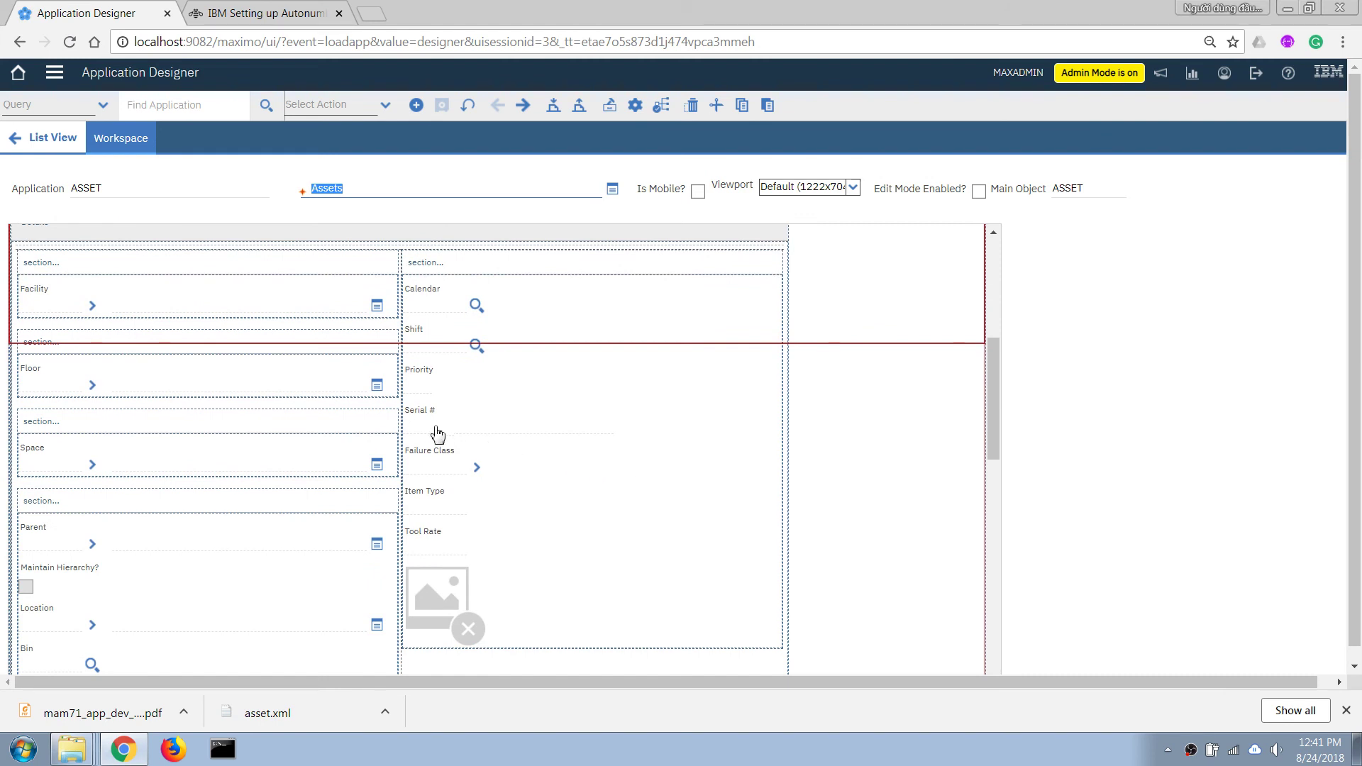
pyautogui.click(491, 433)
pyautogui.rightClick(450, 431)
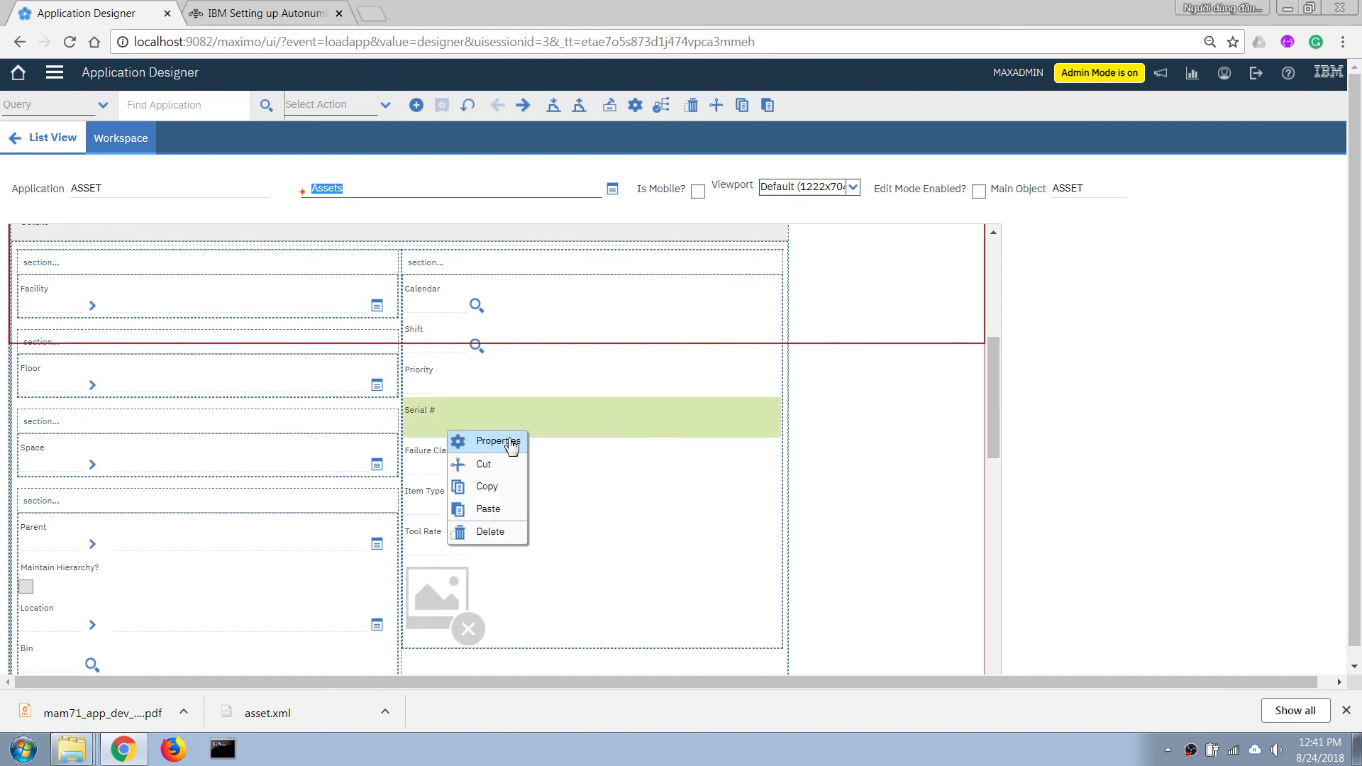
pyautogui.click(511, 441)
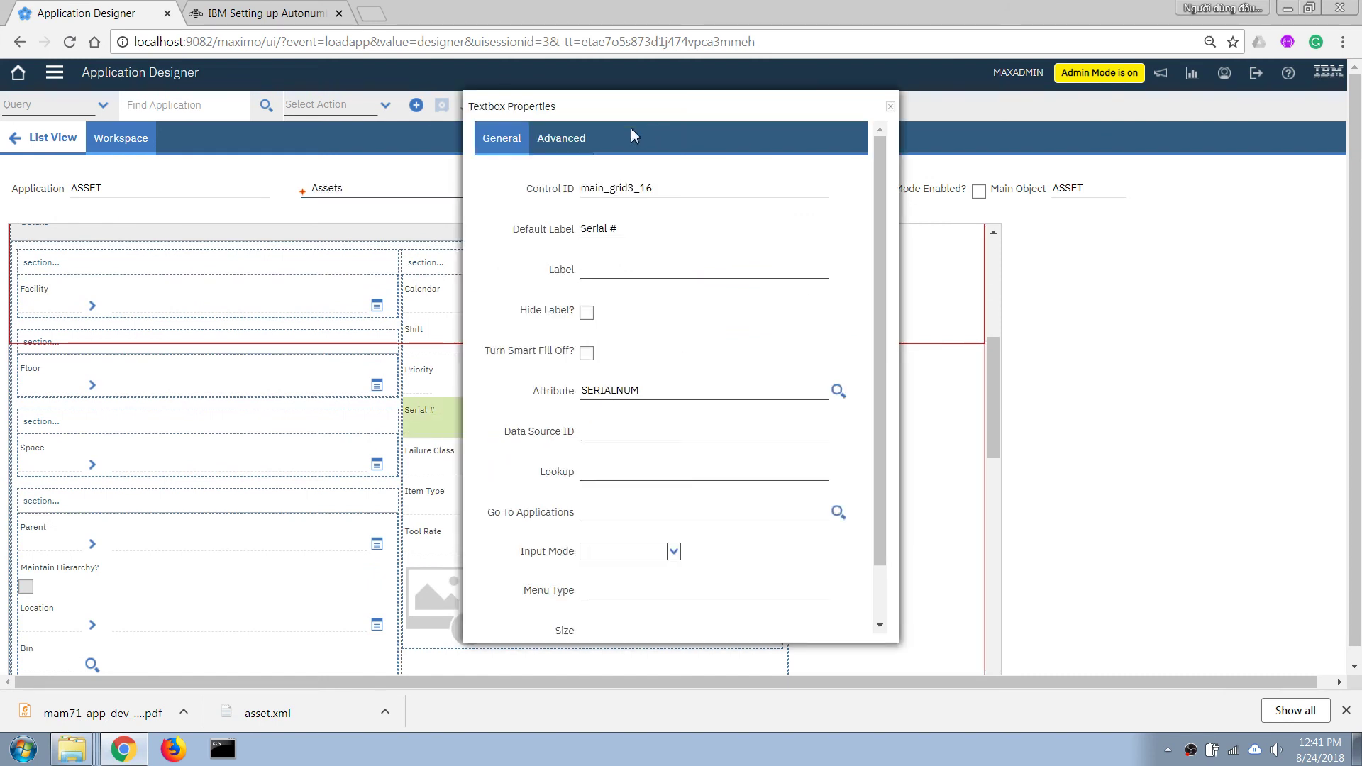
pyautogui.click(550, 144)
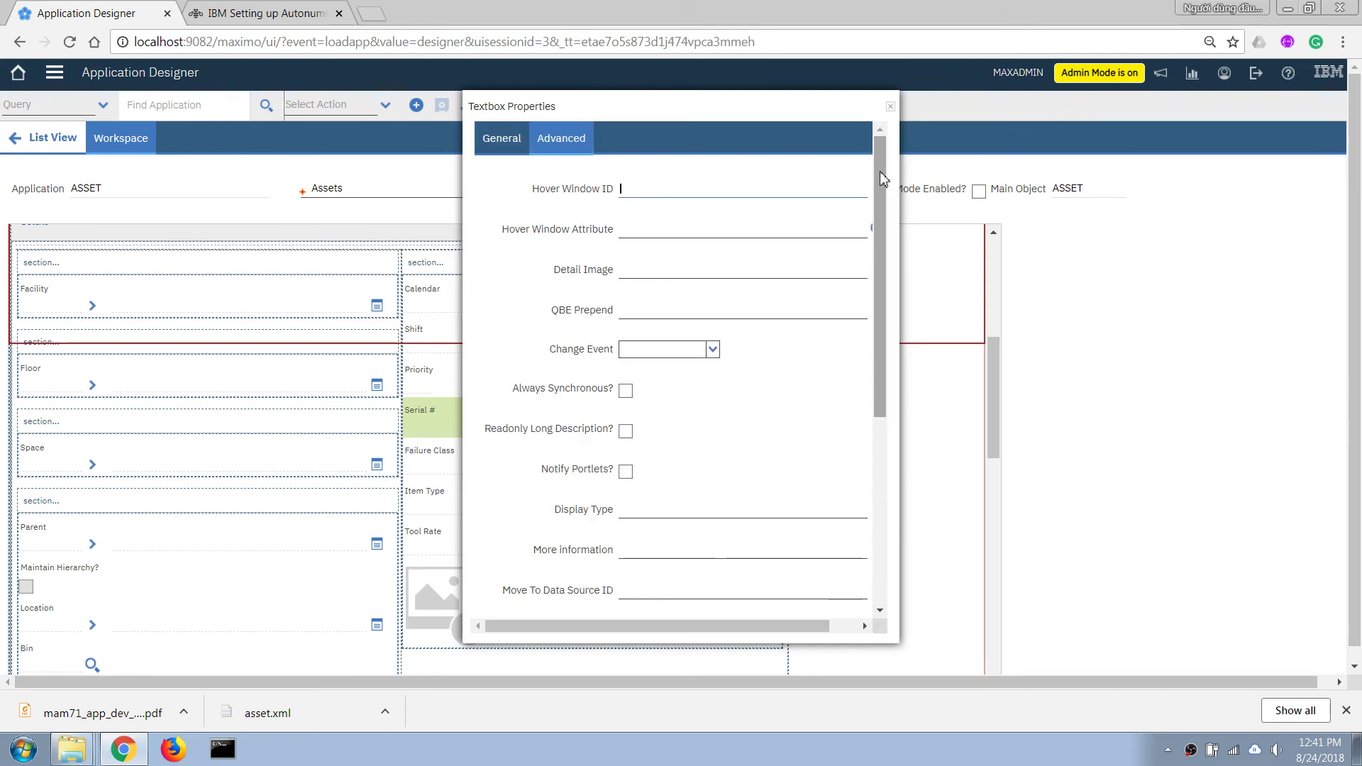
pyautogui.moveTo(882, 177); pyautogui.dragTo(904, 316)
pyautogui.moveTo(773, 631); pyautogui.dragTo(907, 636)
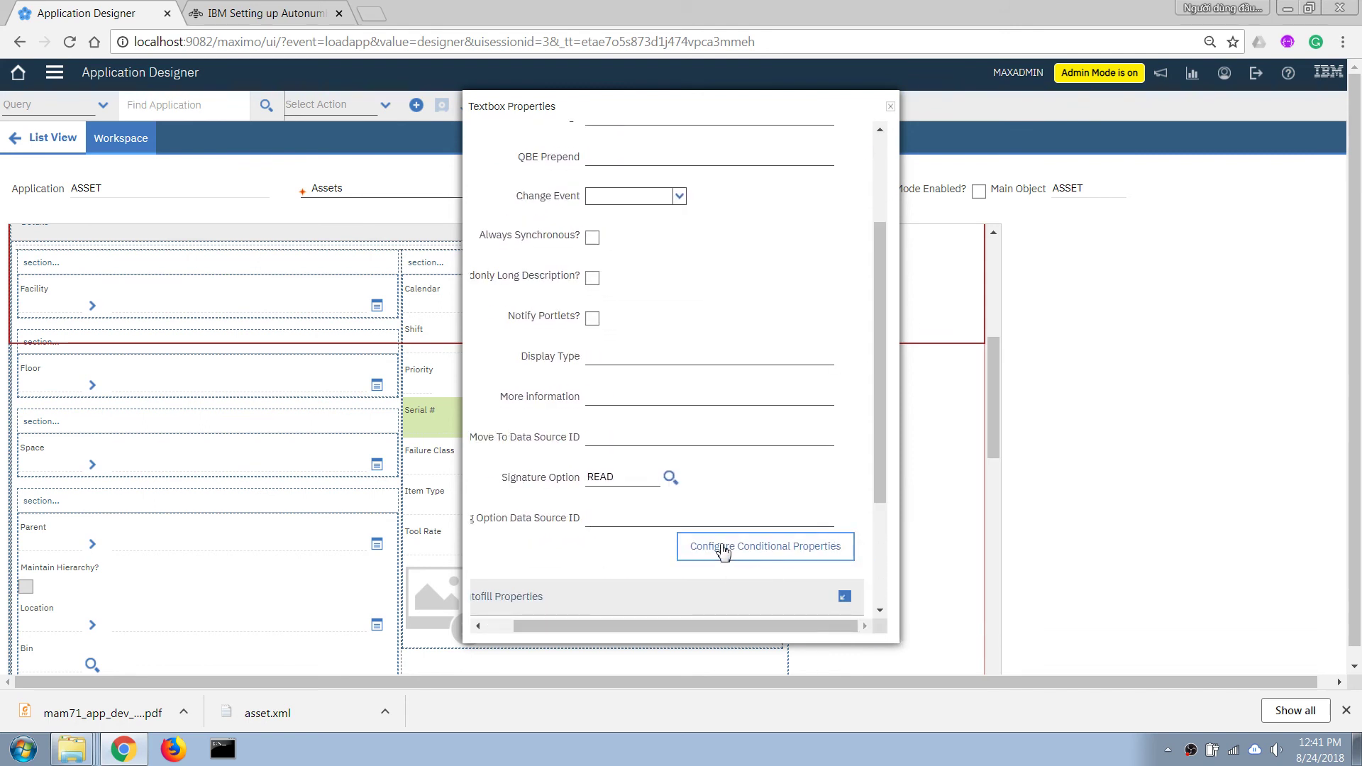
# Add condition 1002 for the EVERYONE group in Serial #'s conditional properties
pyautogui.click(732, 551)
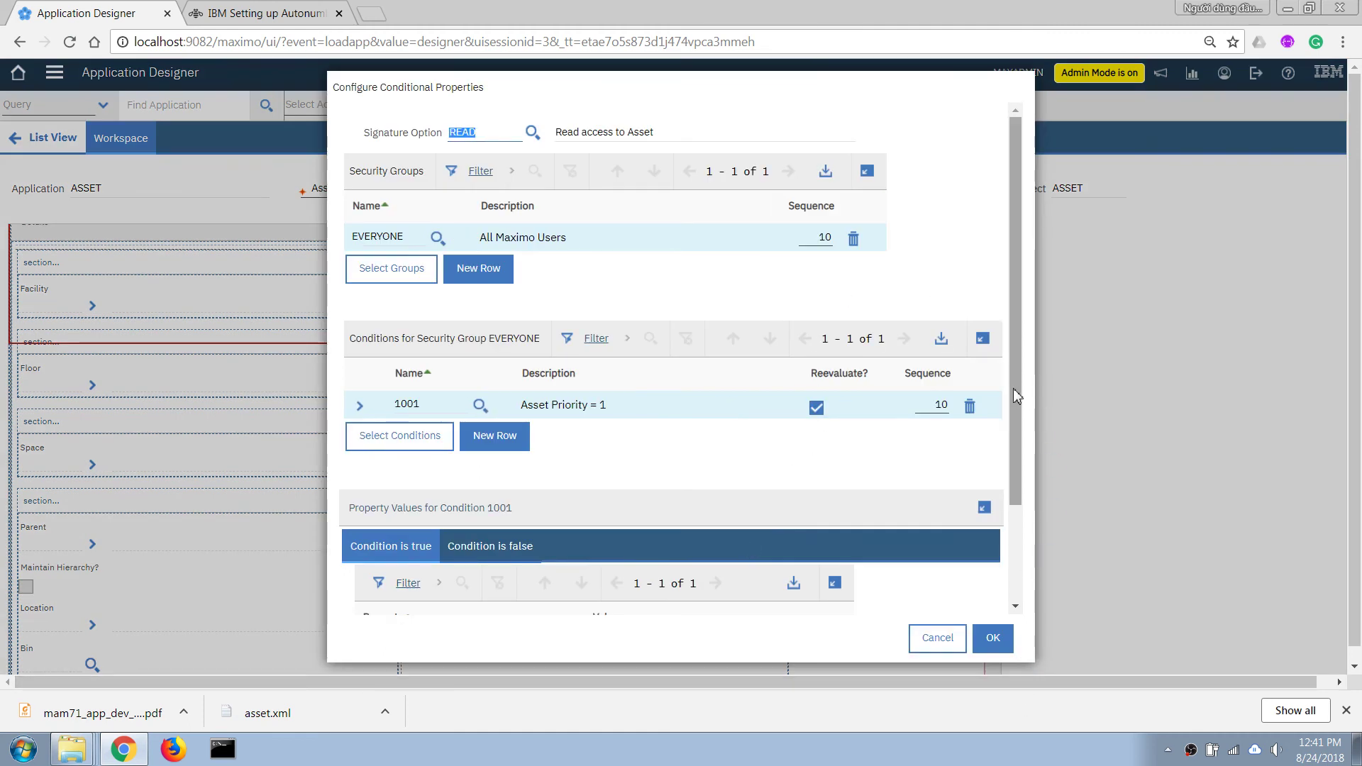
pyautogui.scroll(-1, 921, 409)
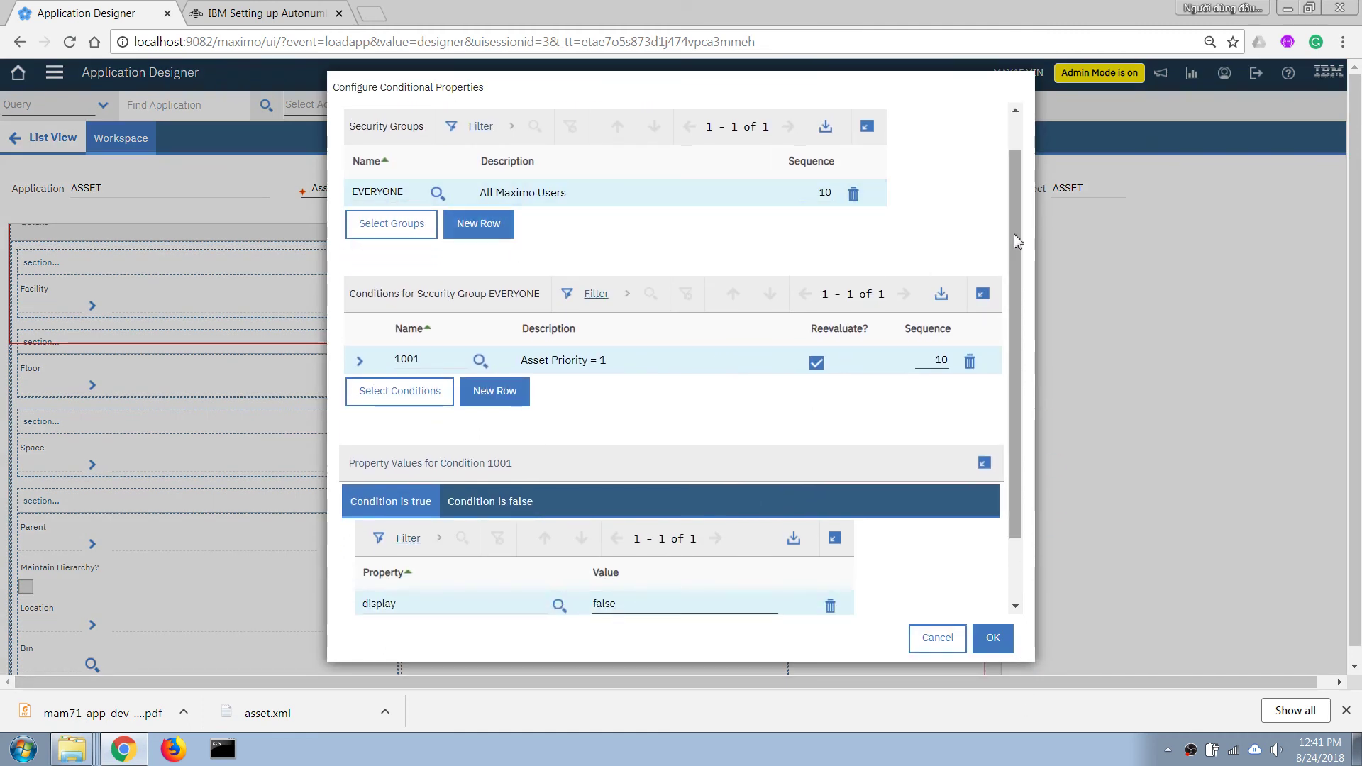
pyautogui.scroll(1, 743, 182)
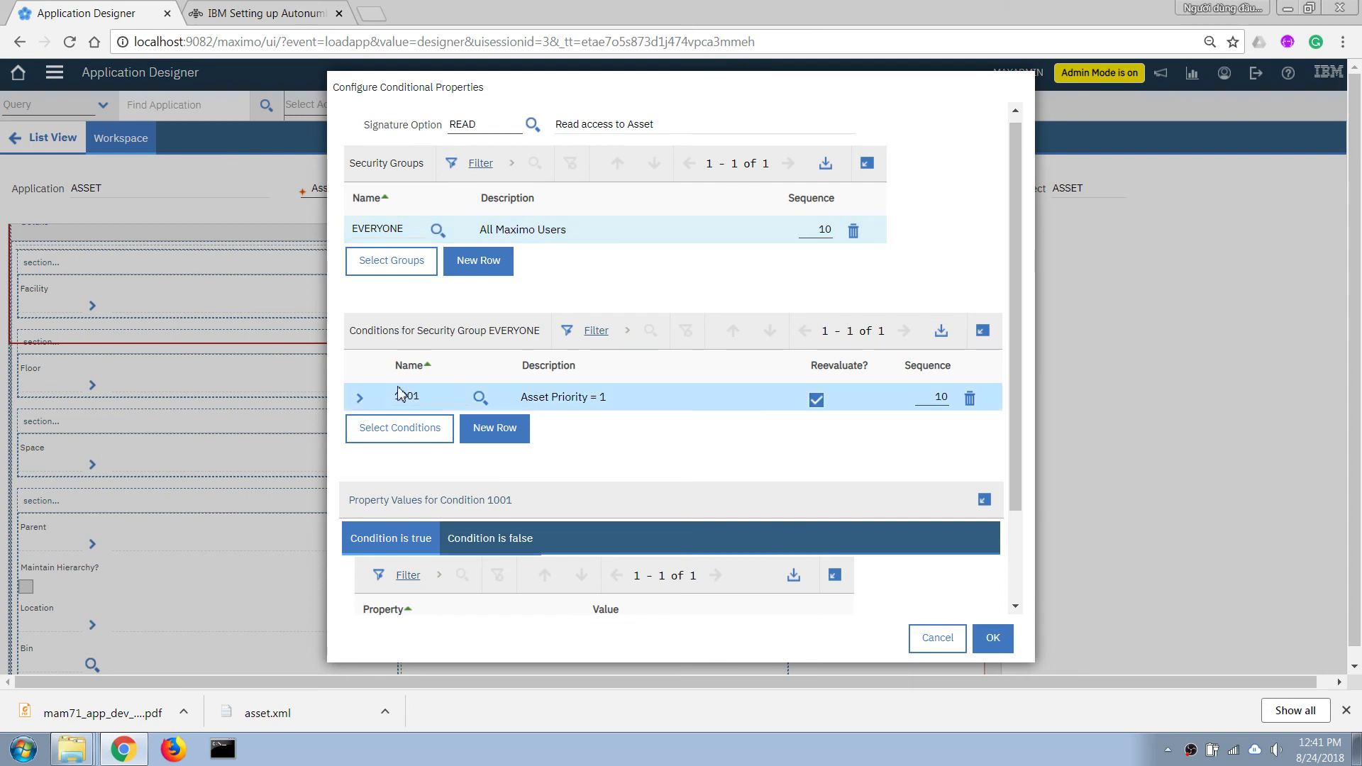
pyautogui.click(505, 434)
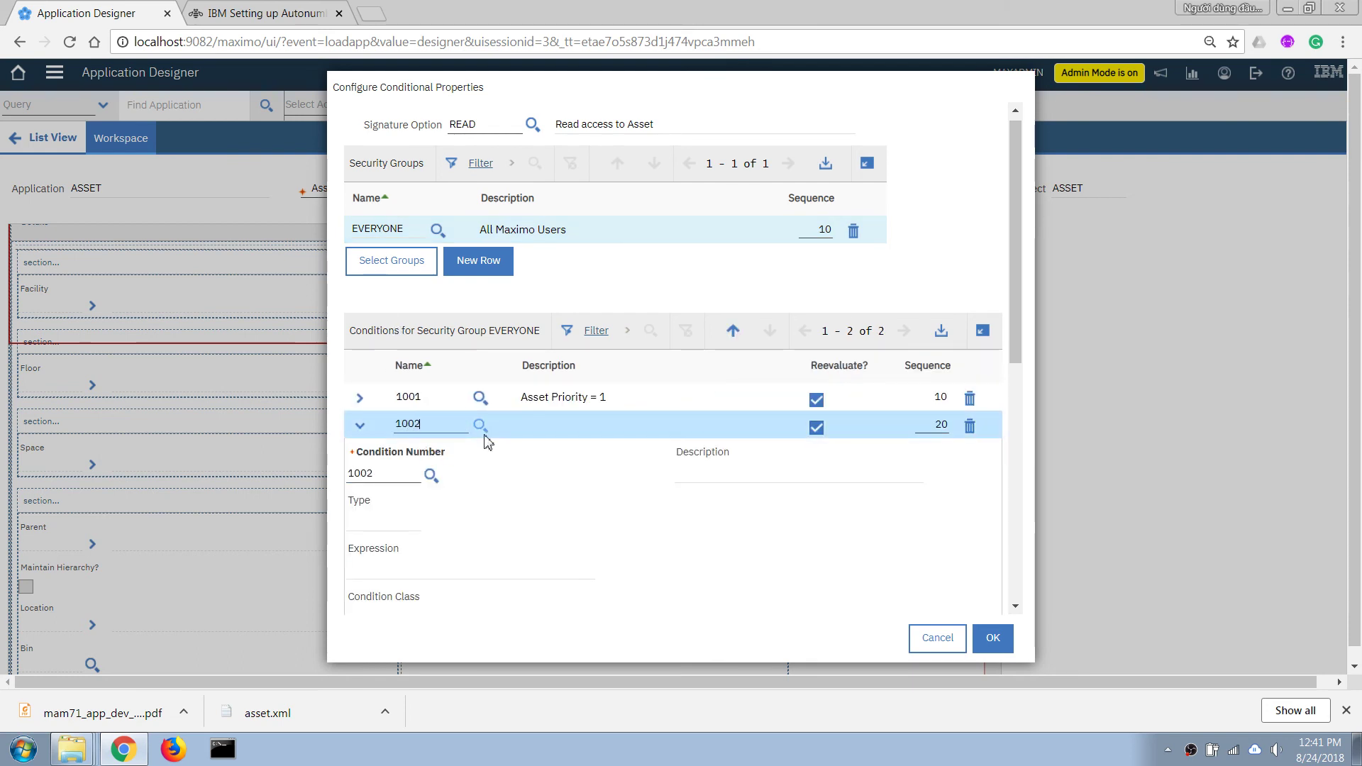
pyautogui.write('1002')
pyautogui.press('Tab')
# Set property cssclass to txtred when condition 1002 is true, and confirm
pyautogui.scroll(-5, 561, 485)
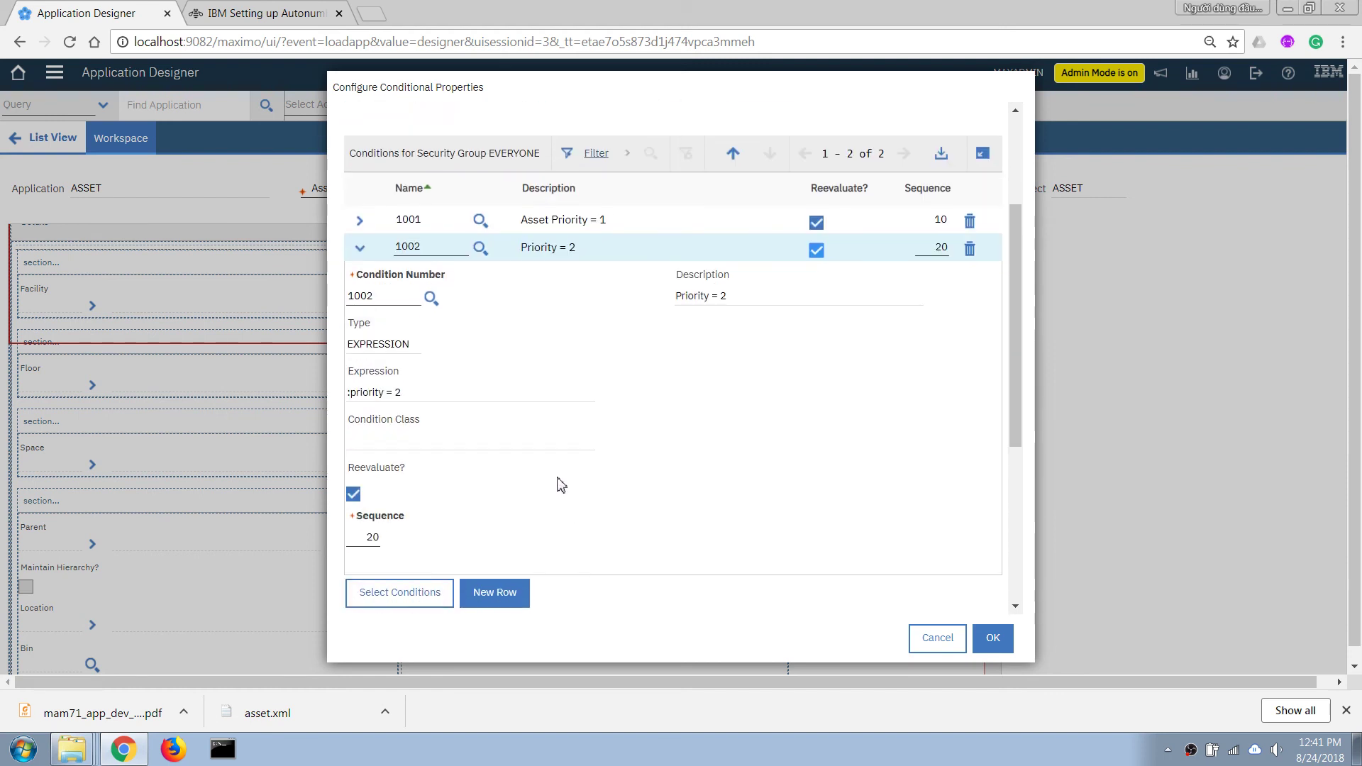
pyautogui.scroll(-5, 434, 397)
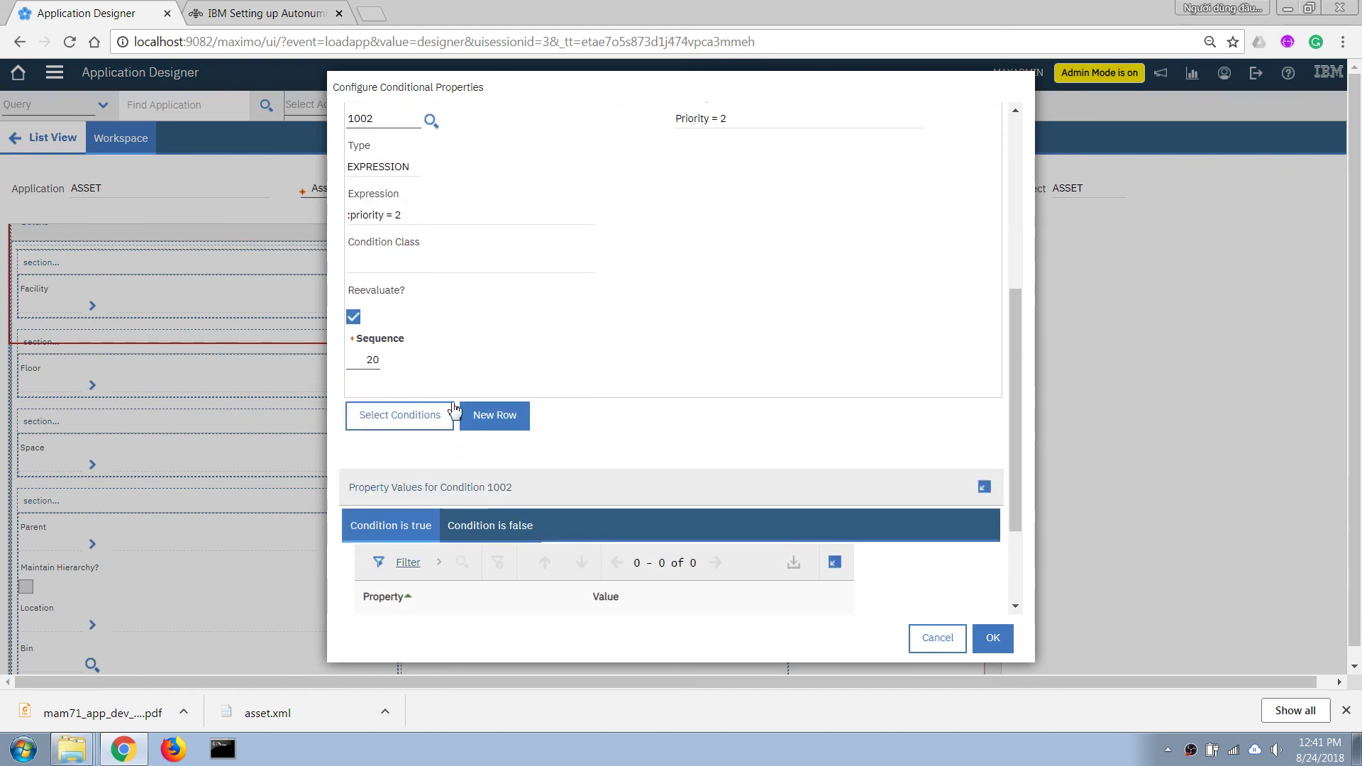
pyautogui.click(405, 555)
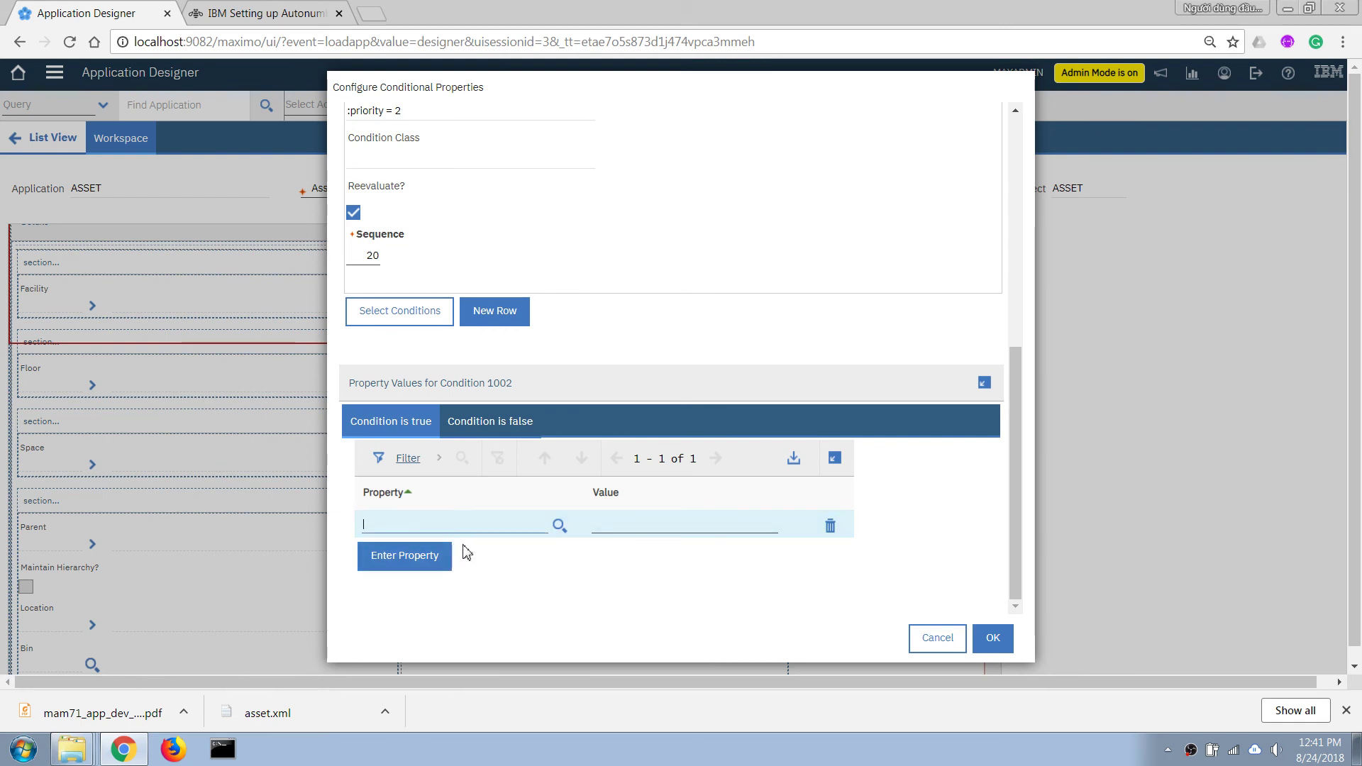
pyautogui.write('cssclass')
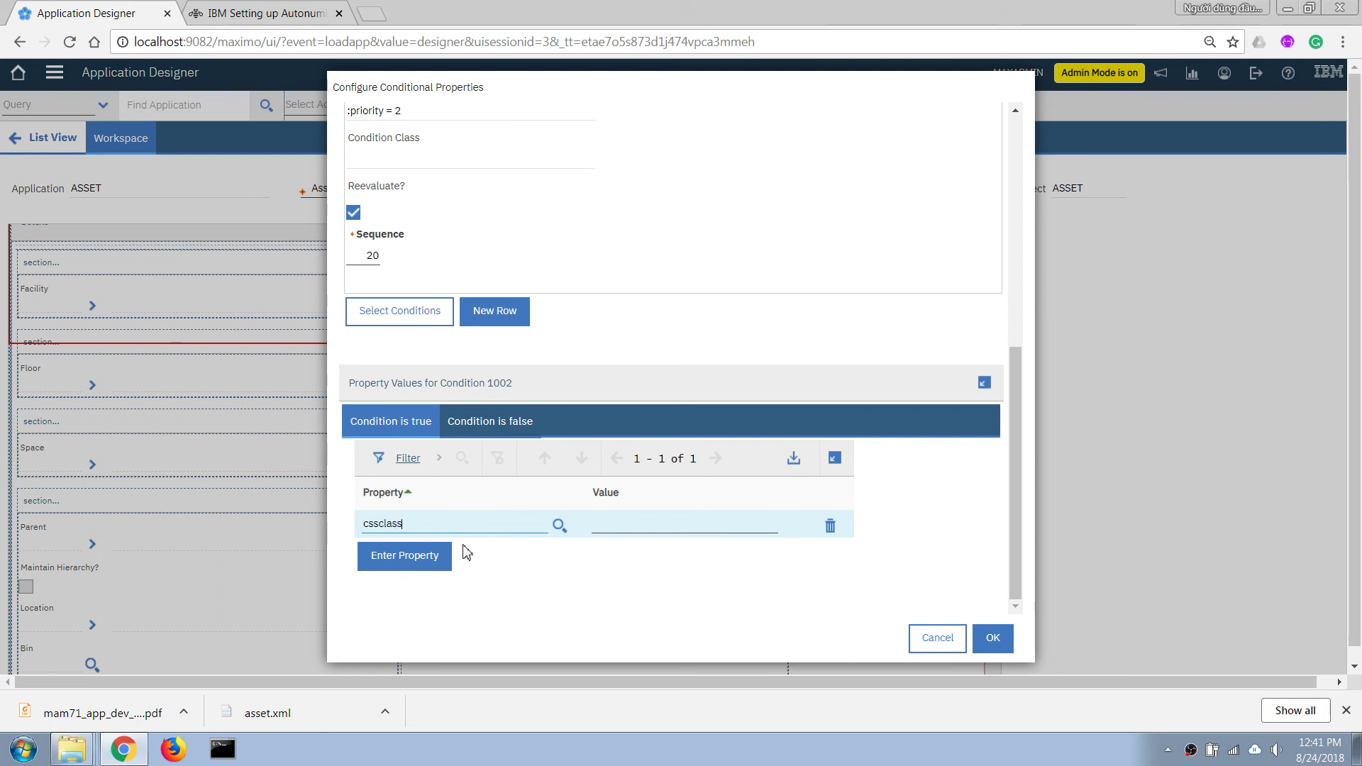
pyautogui.press('Tab')
pyautogui.write('t')
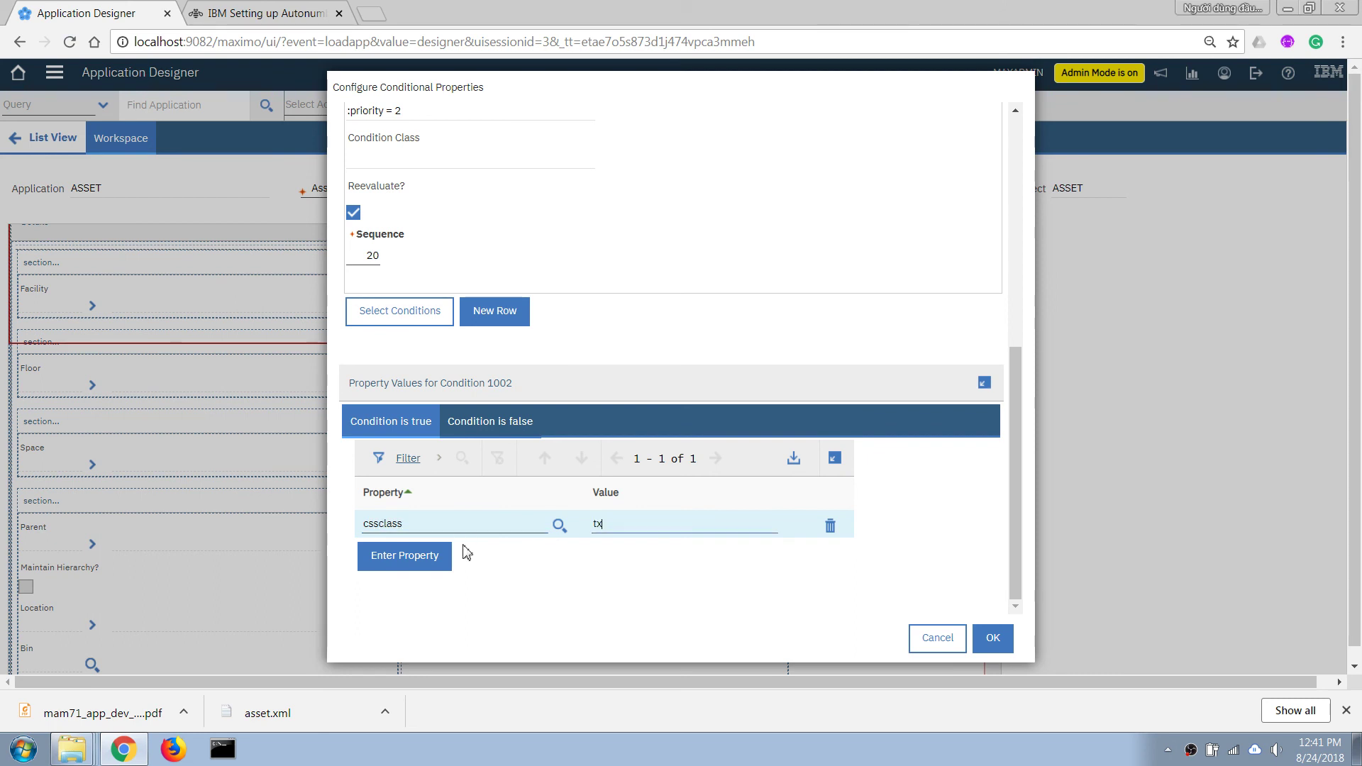
pyautogui.press('Tab')
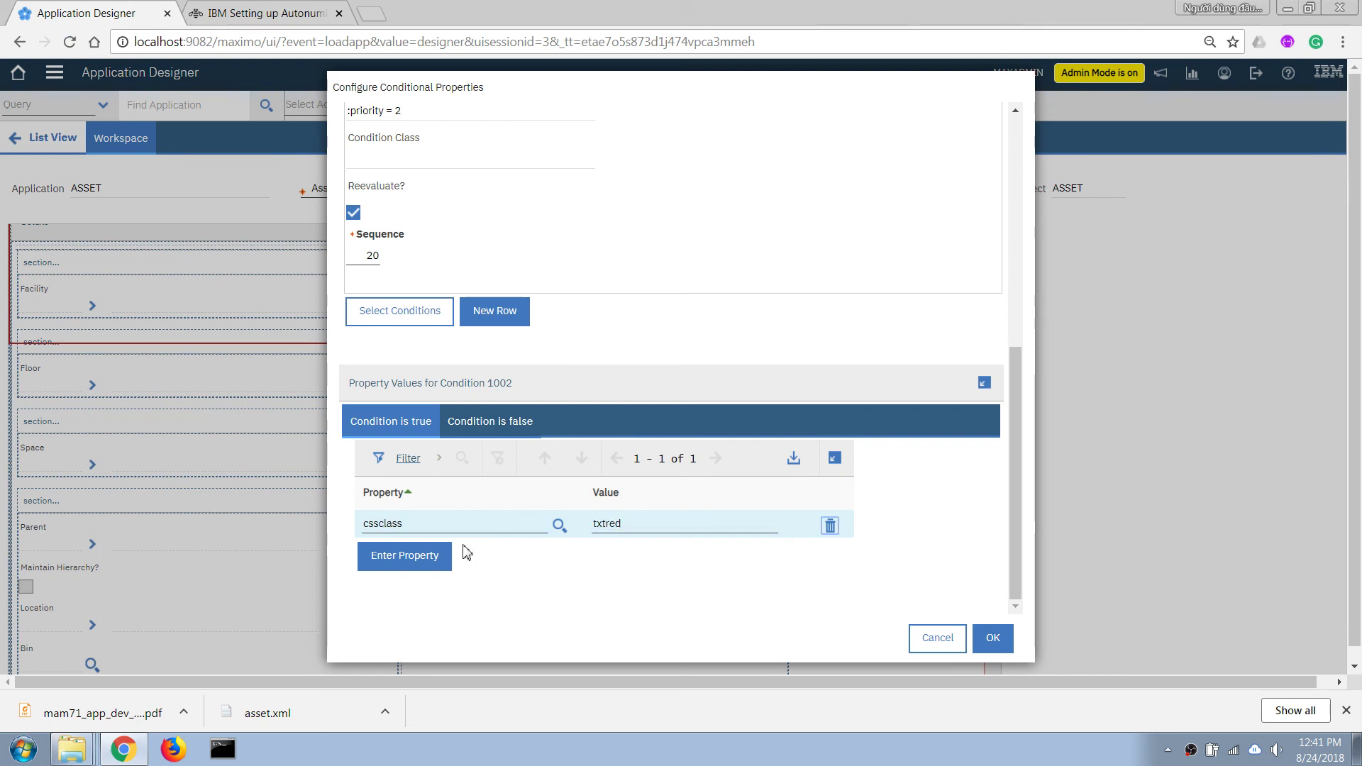
pyautogui.click(992, 641)
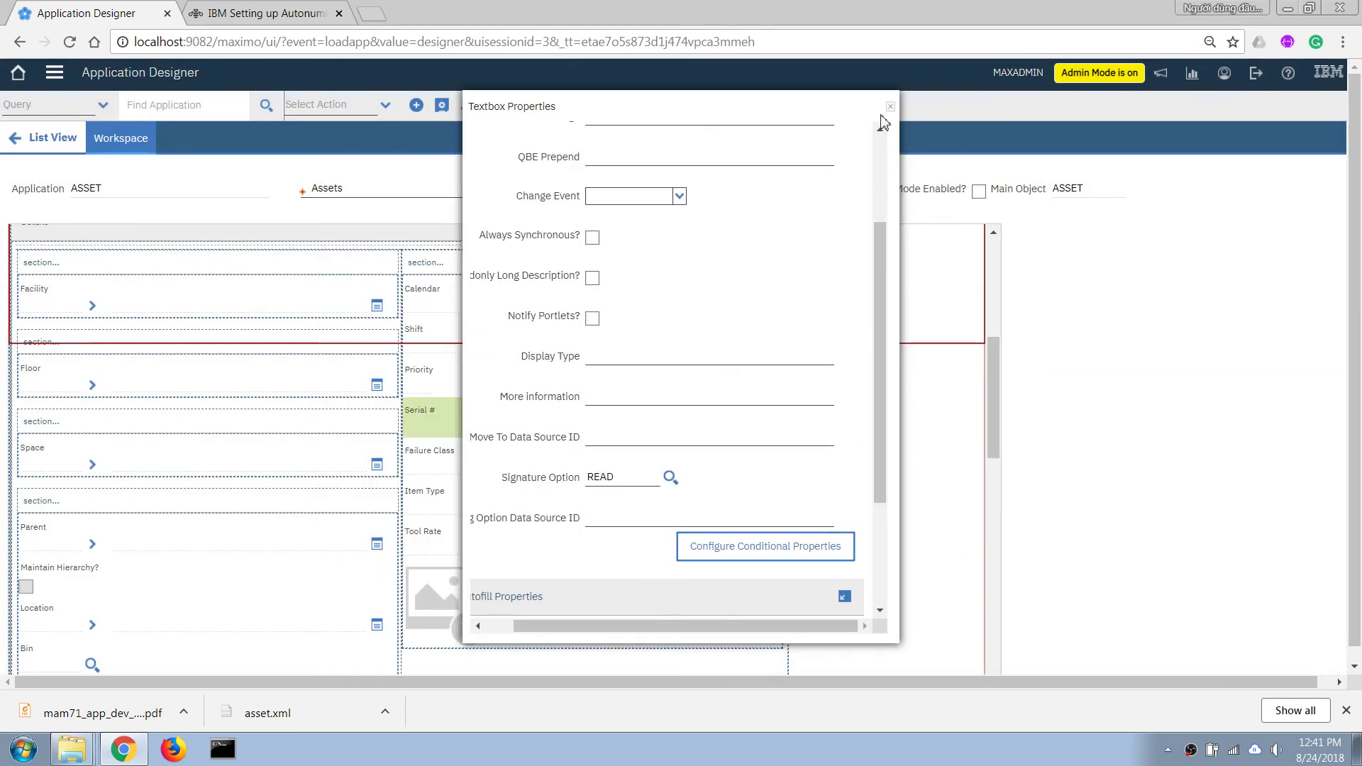
# Close the Serial # properties, save the ASSET layout, and return to Assets
pyautogui.click(890, 108)
pyautogui.click(441, 105)
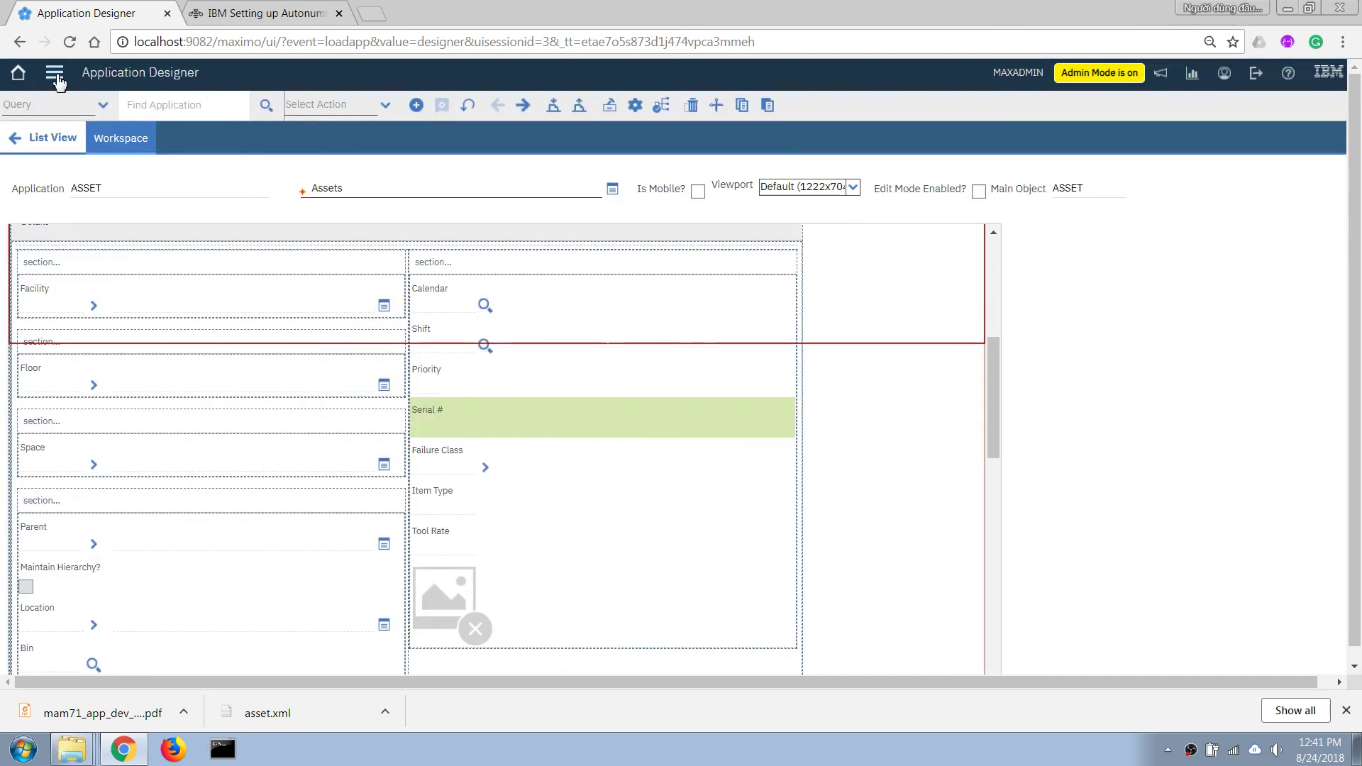
pyautogui.click(55, 74)
pyautogui.moveTo(86, 149)
pyautogui.moveTo(103, 186)
pyautogui.click(232, 183)
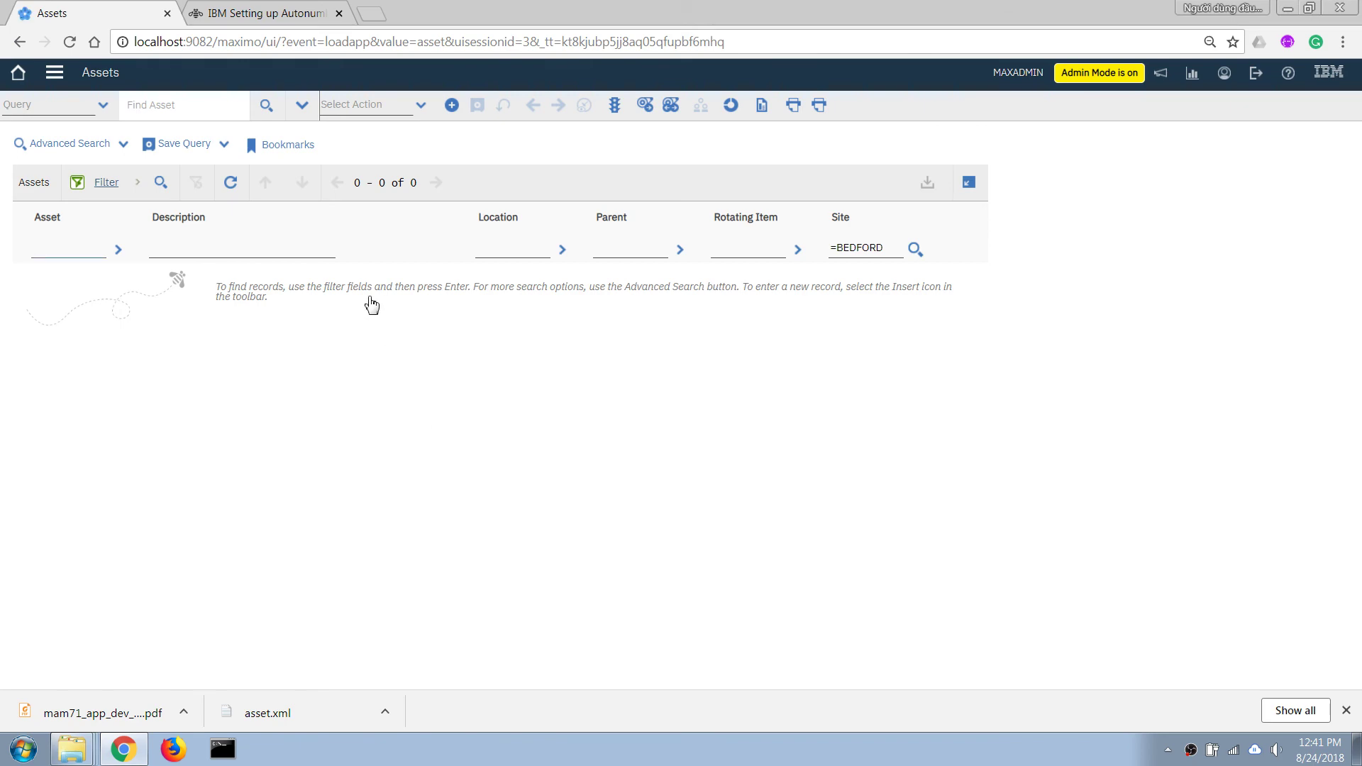
# Open asset 1004, set Priority 2 with a Serial # value, and save
pyautogui.click(44, 277)
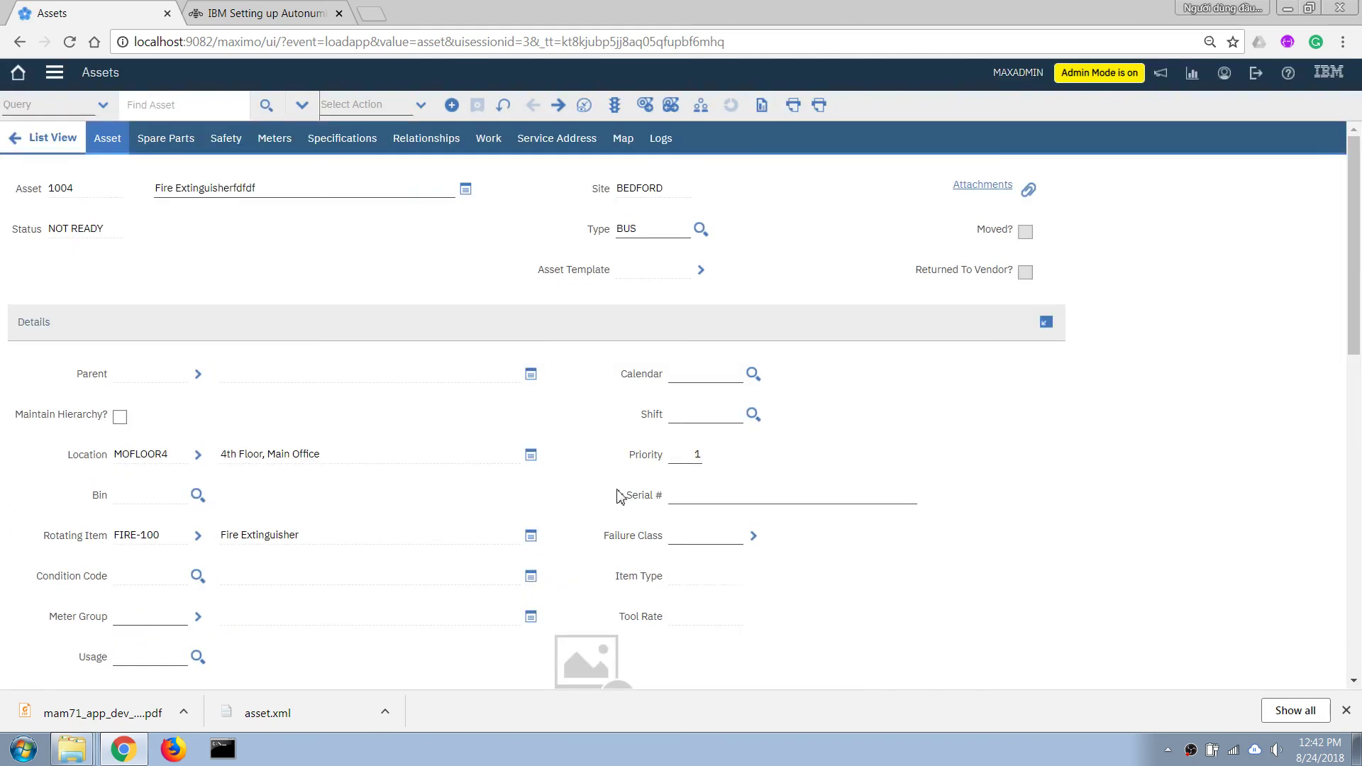
pyautogui.doubleClick(689, 452)
pyautogui.write('2fdfdfdfdfdfdfdfdfdfdf')
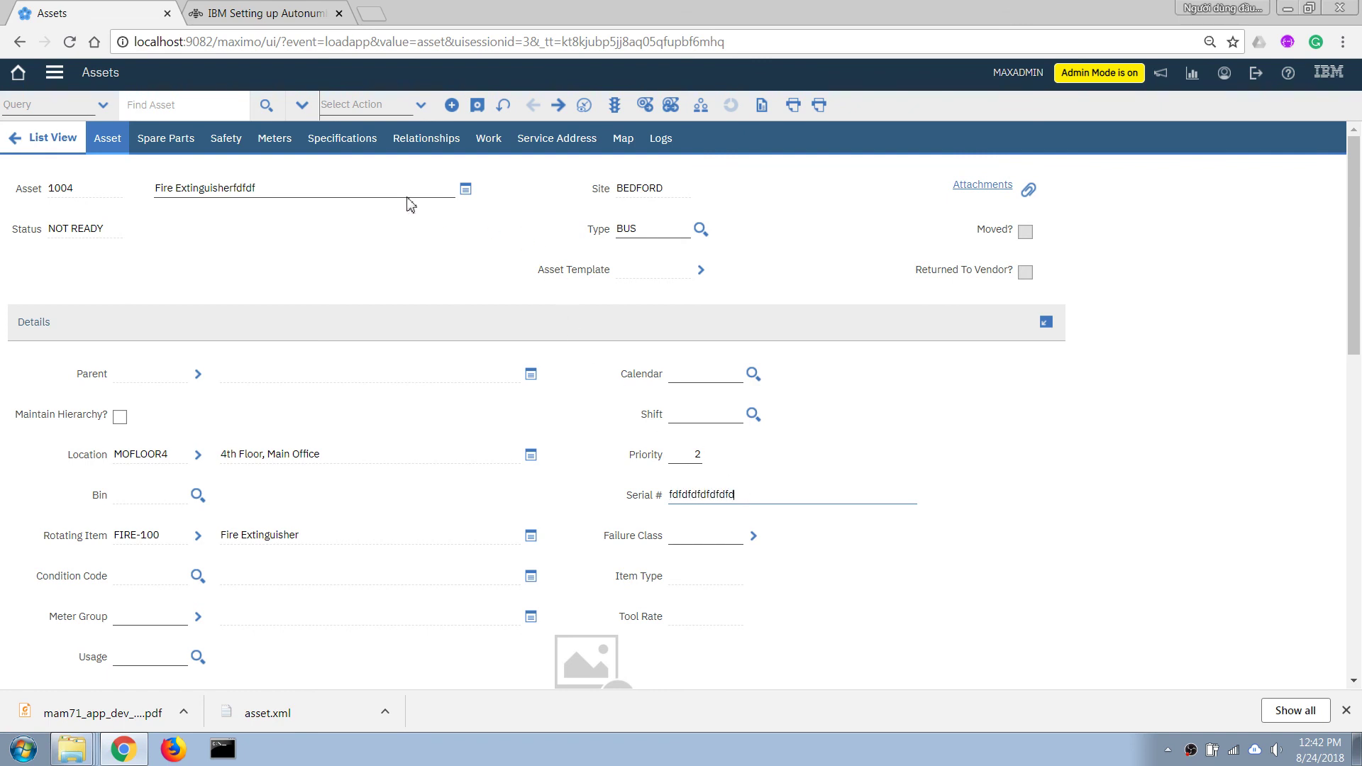
pyautogui.click(477, 105)
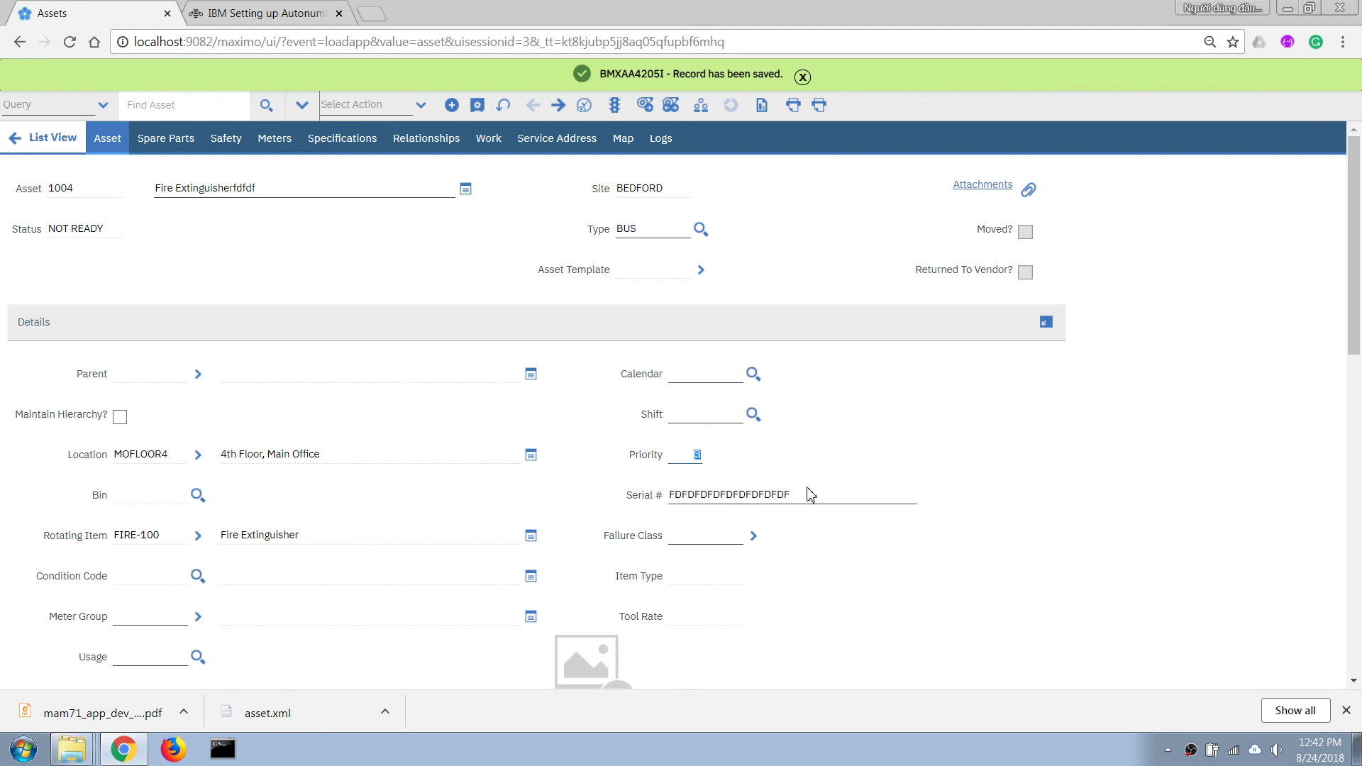
# Cycle asset 1004's Priority through 1, 2, 3 and back to 1
pyautogui.write('1')
pyautogui.press('Tab')
pyautogui.click(711, 483)
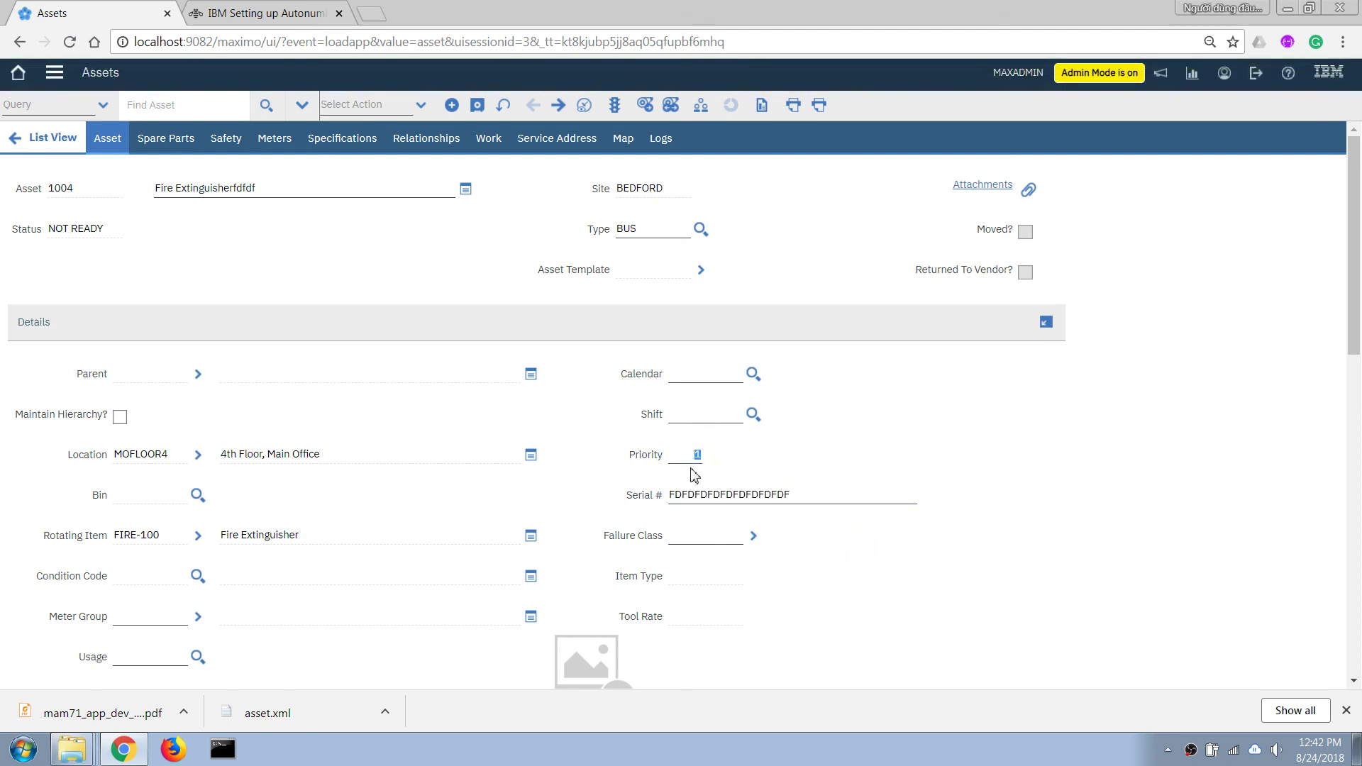
pyautogui.moveTo(689, 477)
pyautogui.mouseDown()
pyautogui.moveTo(698, 418)
pyautogui.moveTo(690, 461)
pyautogui.mouseUp()
pyautogui.write('2')
pyautogui.press('Tab')
pyautogui.hotkey('shift', 'Tab')
pyautogui.write('3')
pyautogui.press('Tab')
pyautogui.hotkey('shift', 'Tab')
pyautogui.write('1')
pyautogui.press('Tab')
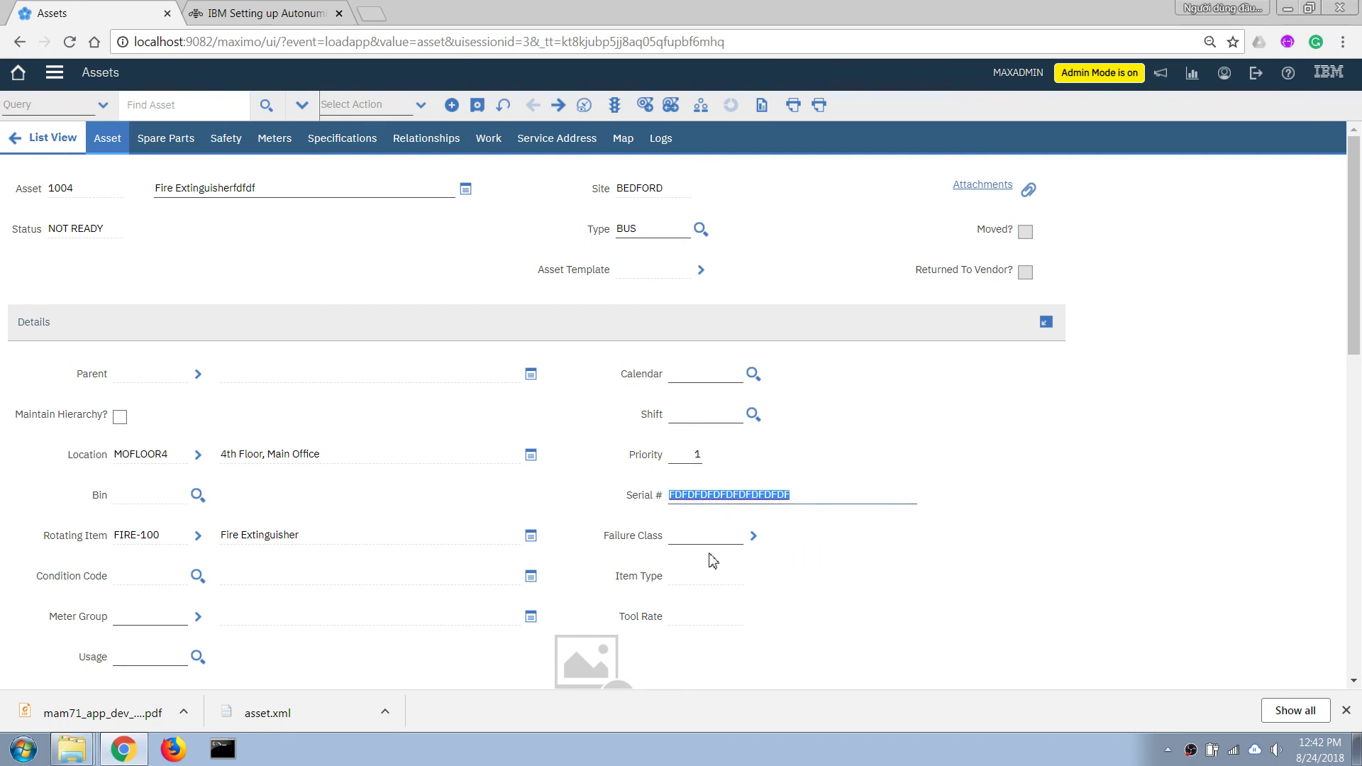
pyautogui.press('Tab')
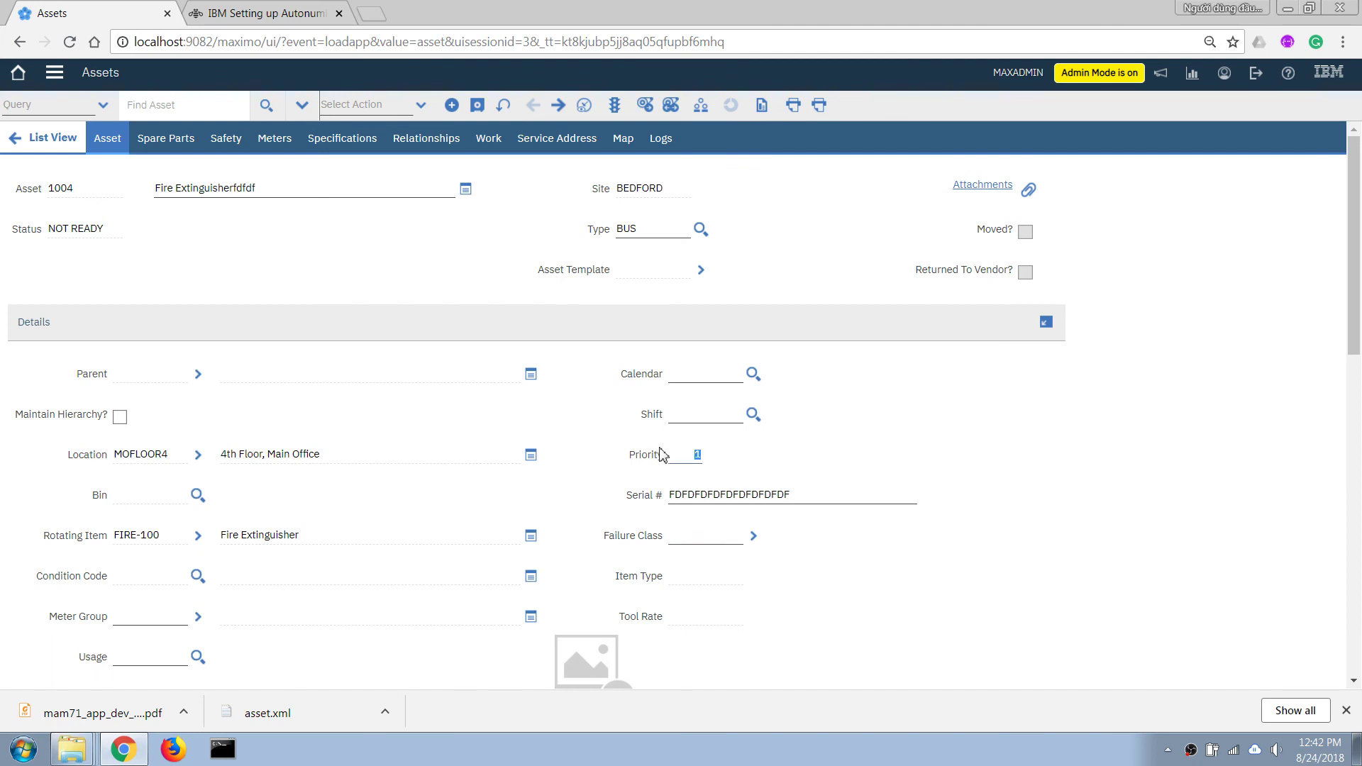